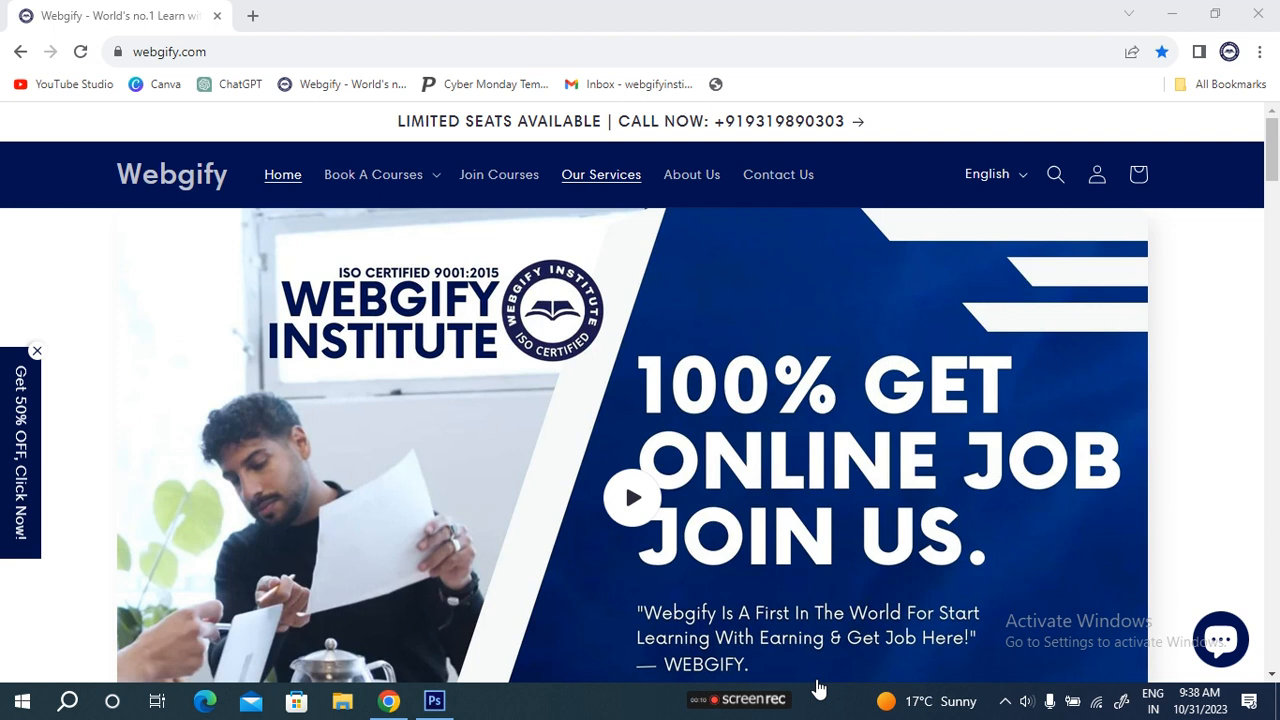
Switch to Photoshop, add a new layer to the blank document and activate the Ellipse tool
{"action": "key", "text": "alt+Tab"}
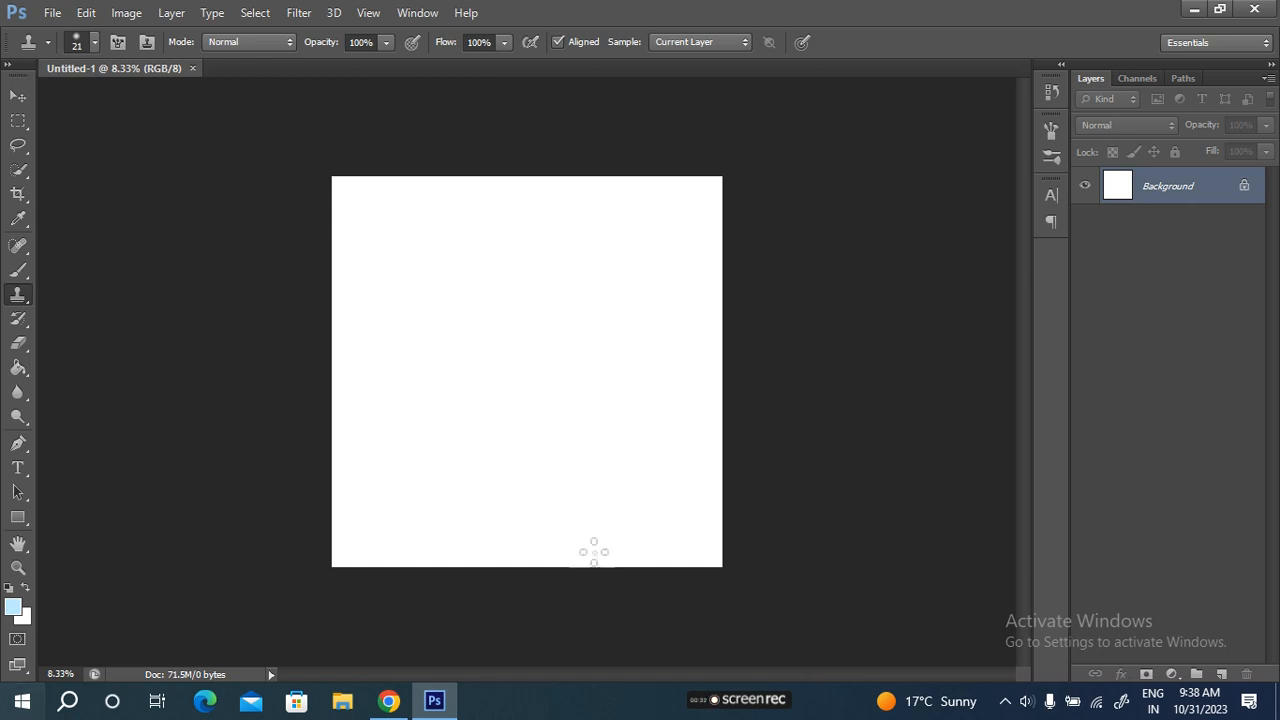
{"action": "left_click", "coordinate": [1223, 673]}
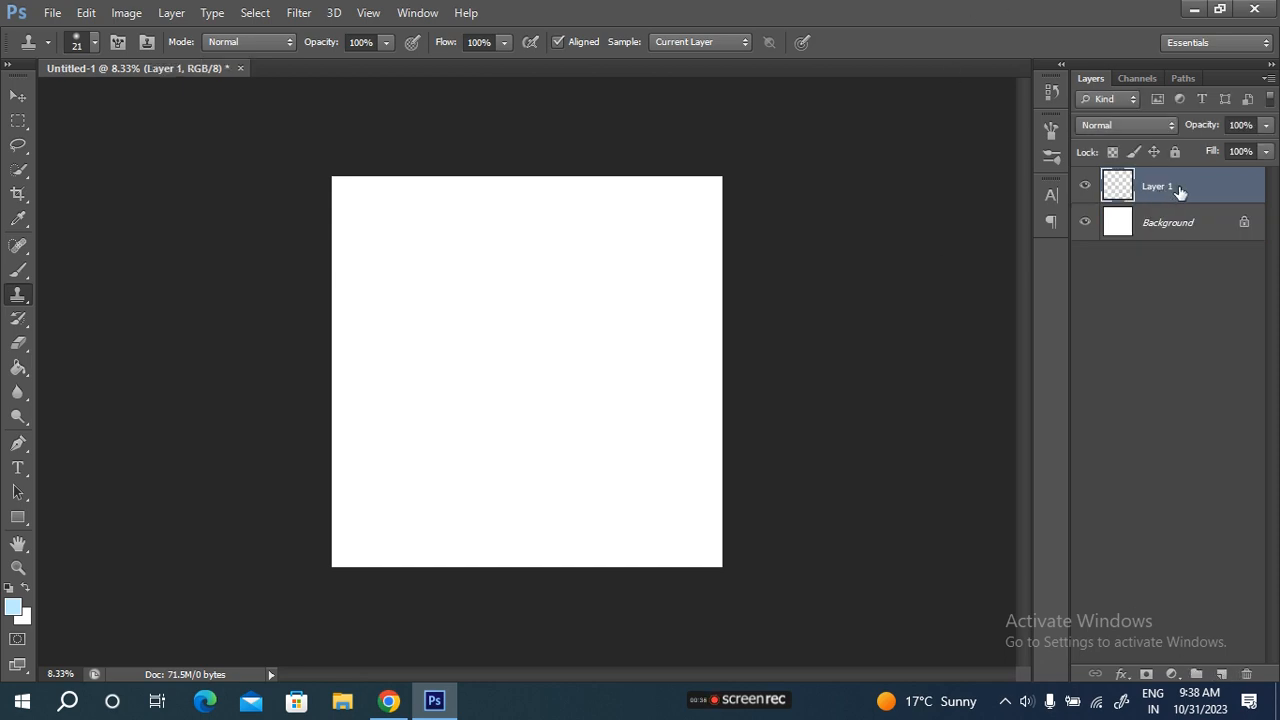
{"action": "left_click", "coordinate": [18, 519]}
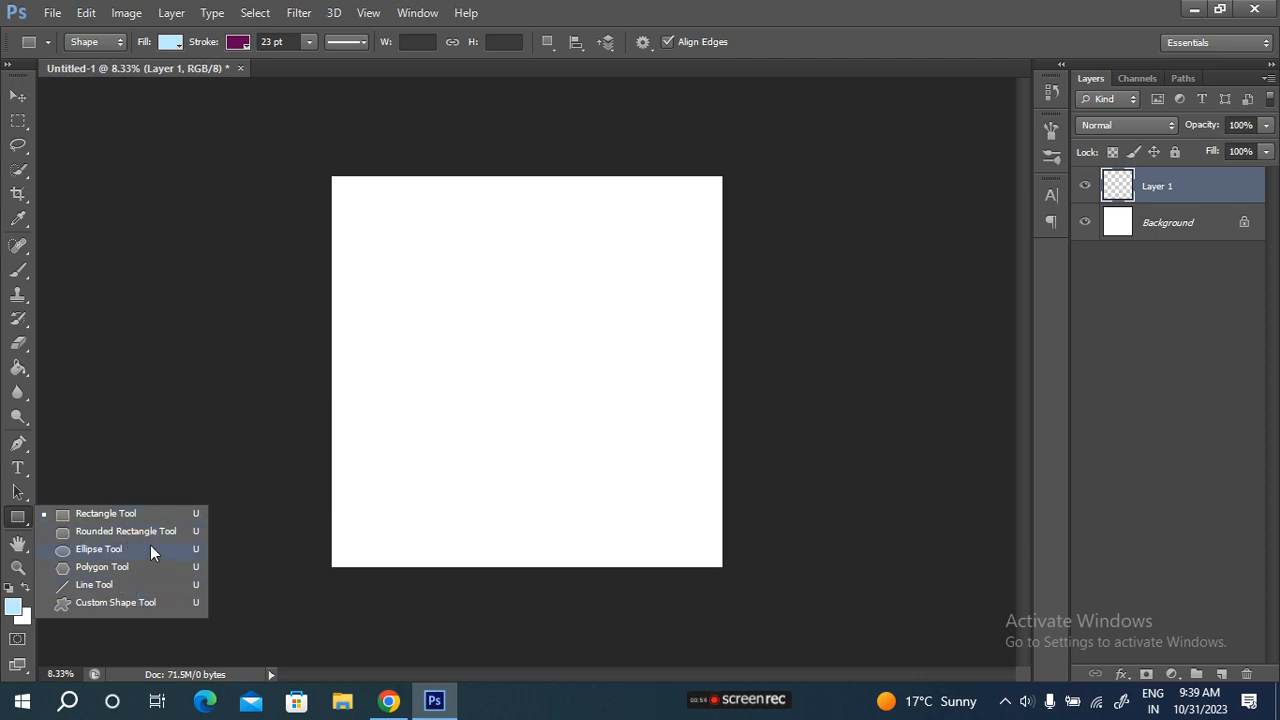
{"action": "left_click", "coordinate": [103, 548]}
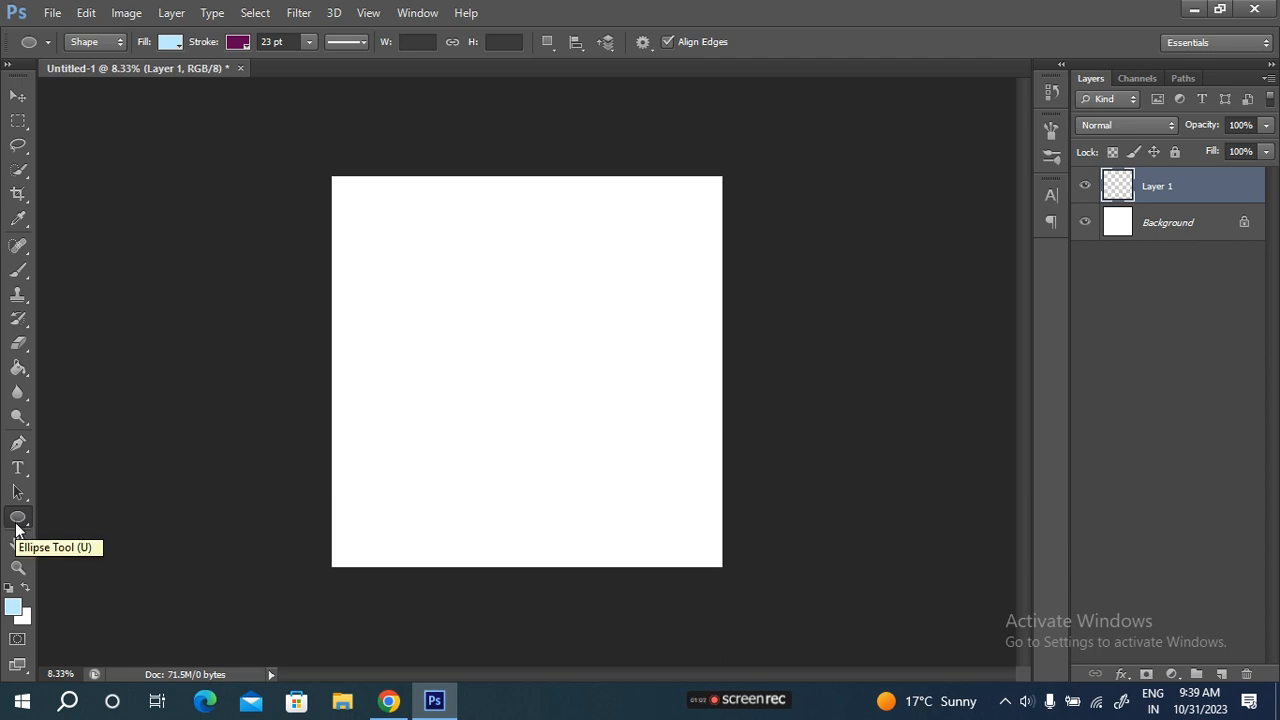
Draw a trial ellipse about 1644 by 1788 px in the canvas's upper-left area, trying free and circular proportions
{"action": "left_click_drag", "start_coordinate": [361, 209], "coordinate": [827, 368]}
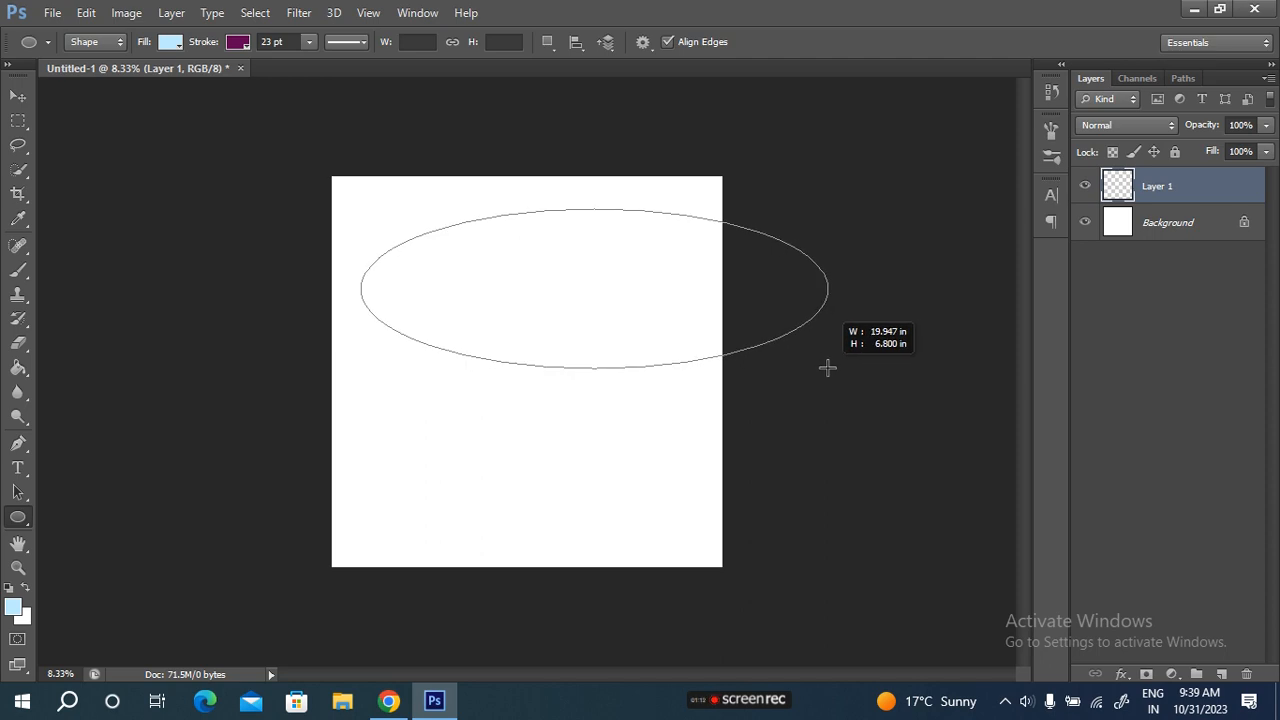
{"action": "left_click_drag", "start_coordinate": [827, 368], "coordinate": [868, 333]}
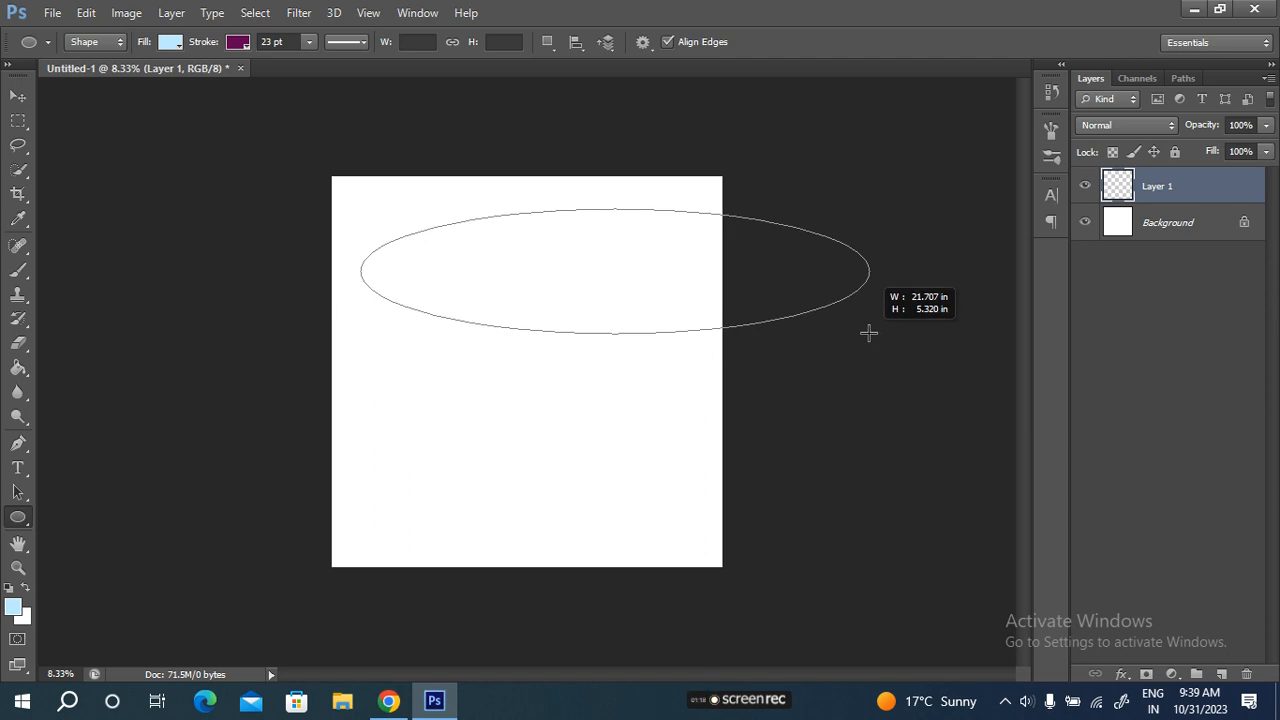
{"action": "left_click_drag", "start_coordinate": [868, 333], "coordinate": [867, 333]}
{"action": "key", "text": "shift"}
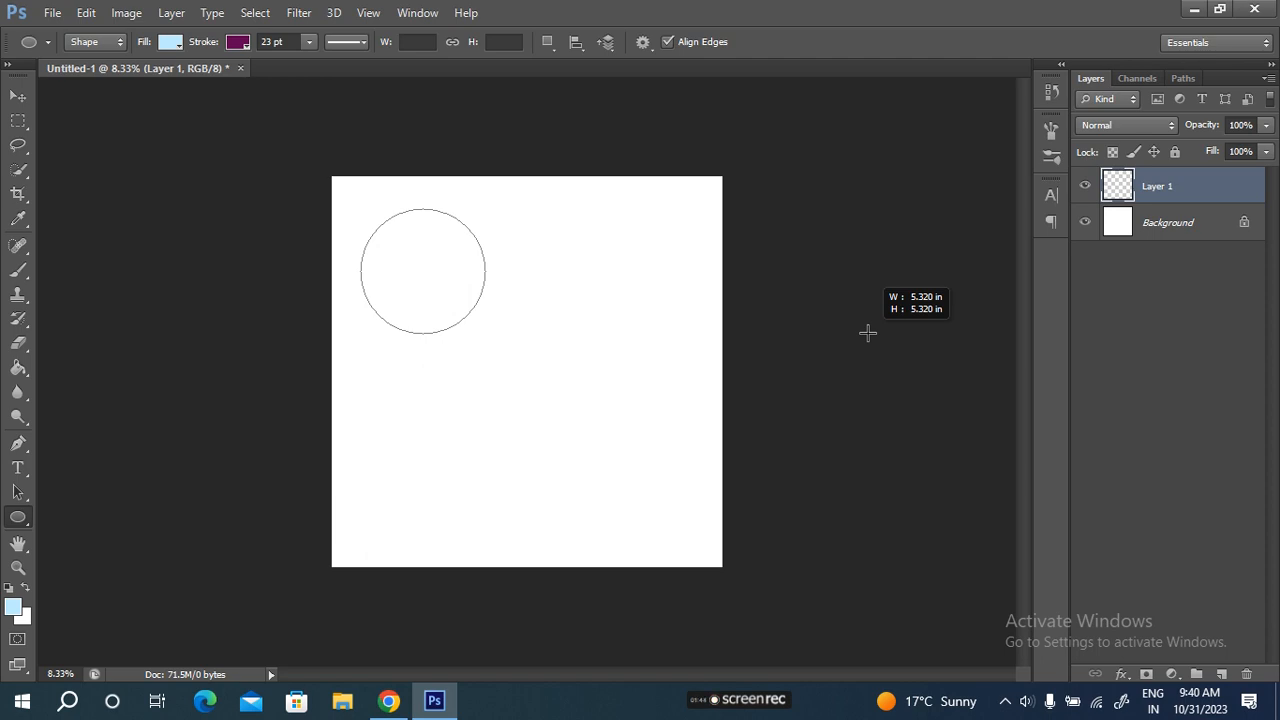
{"action": "left_click_drag", "start_coordinate": [867, 333], "coordinate": [867, 333]}
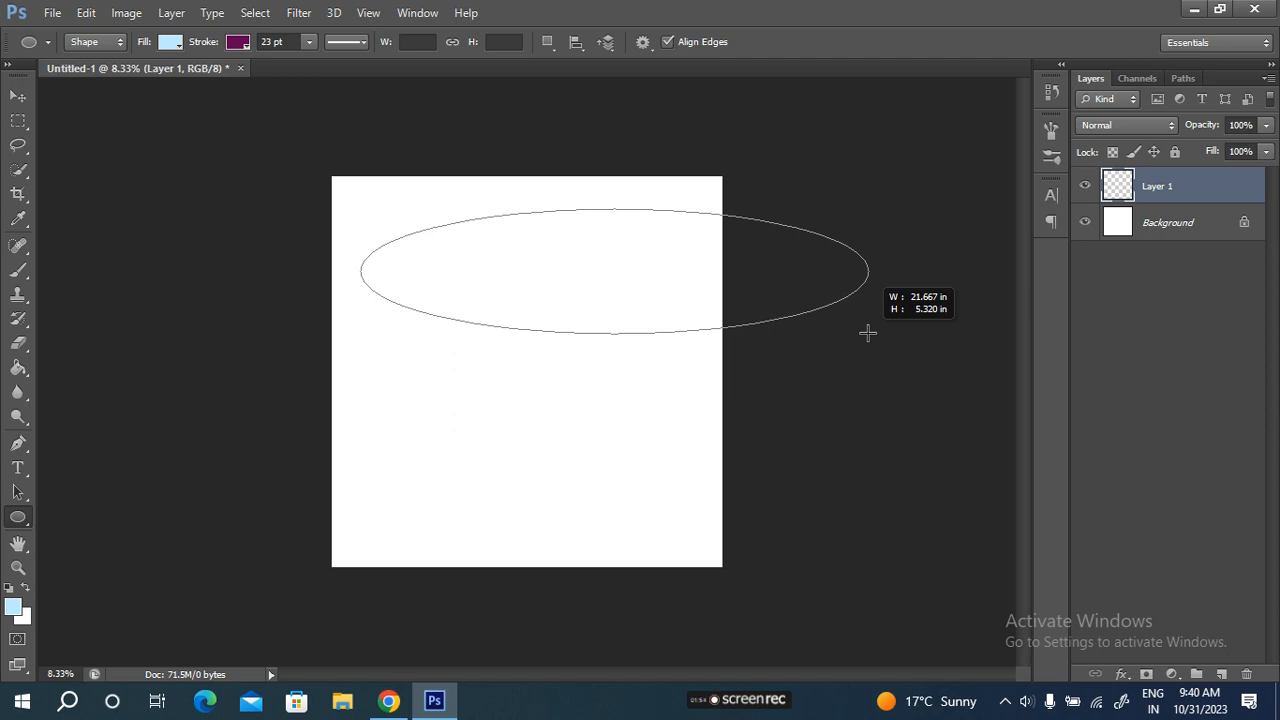
{"action": "left_click_drag", "start_coordinate": [867, 333], "coordinate": [762, 522]}
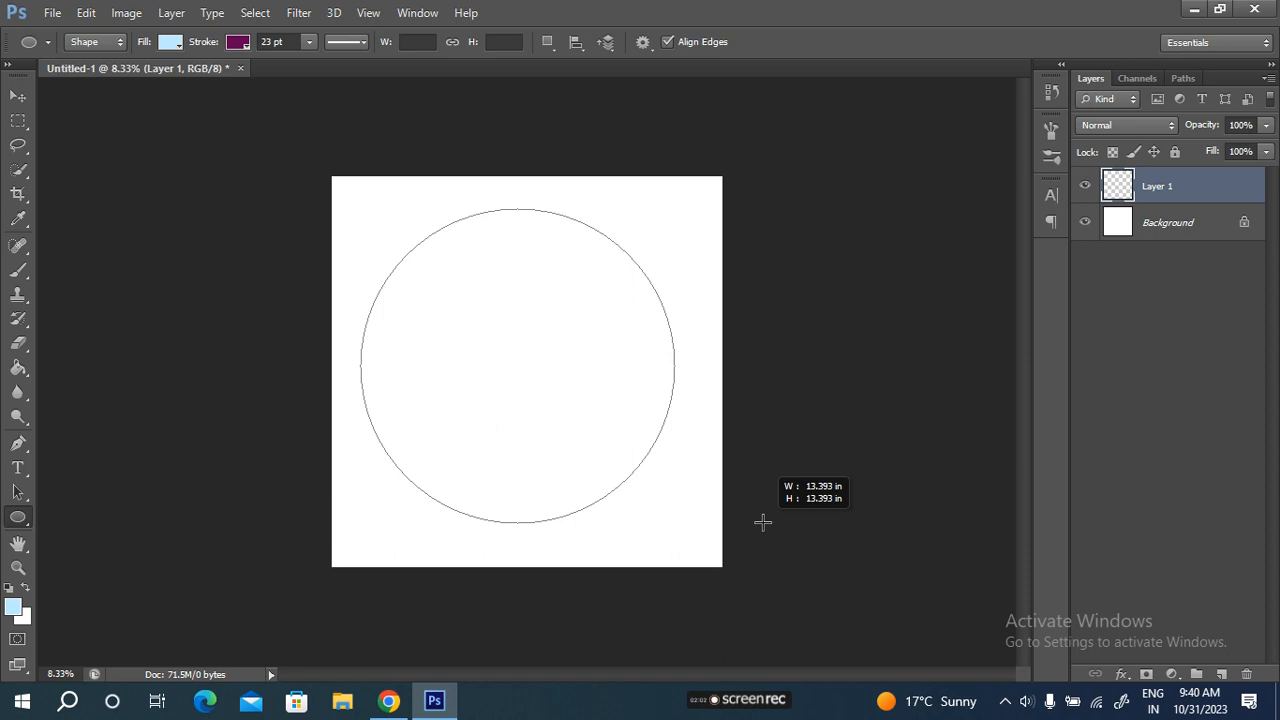
{"action": "left_click_drag", "start_coordinate": [762, 522], "coordinate": [514, 359]}
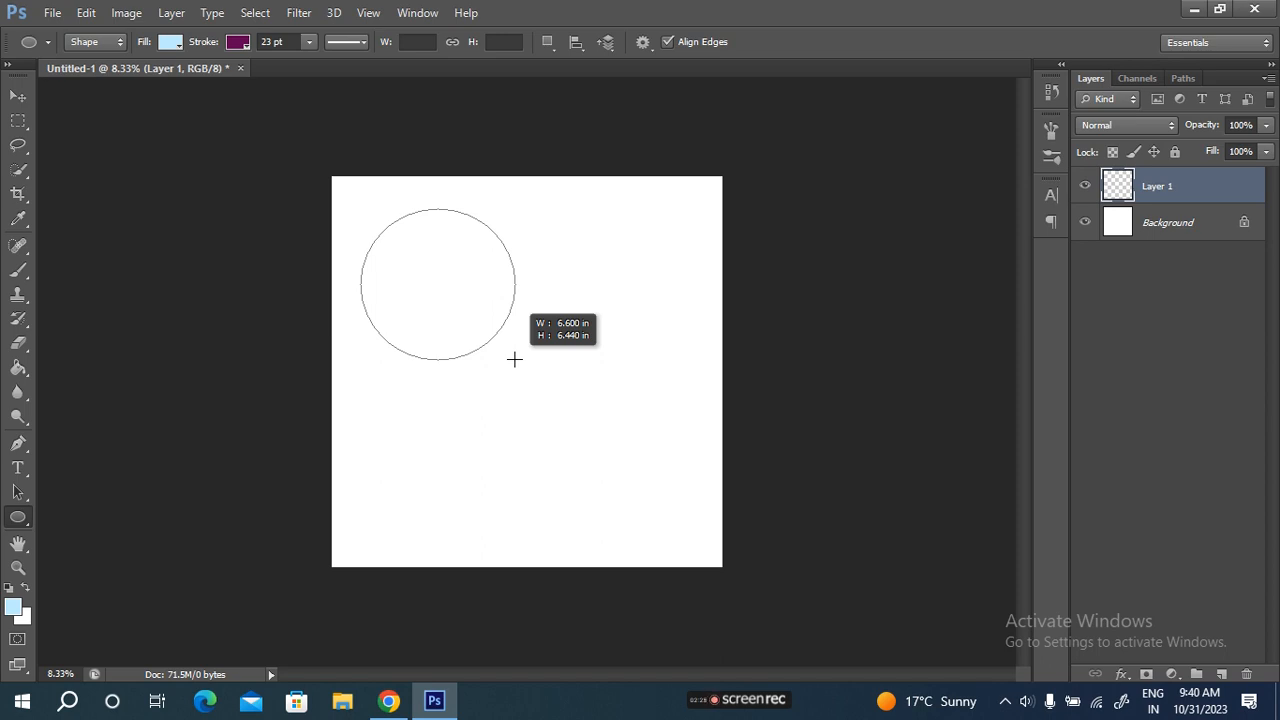
{"action": "left_click_drag", "start_coordinate": [514, 359], "coordinate": [488, 348]}
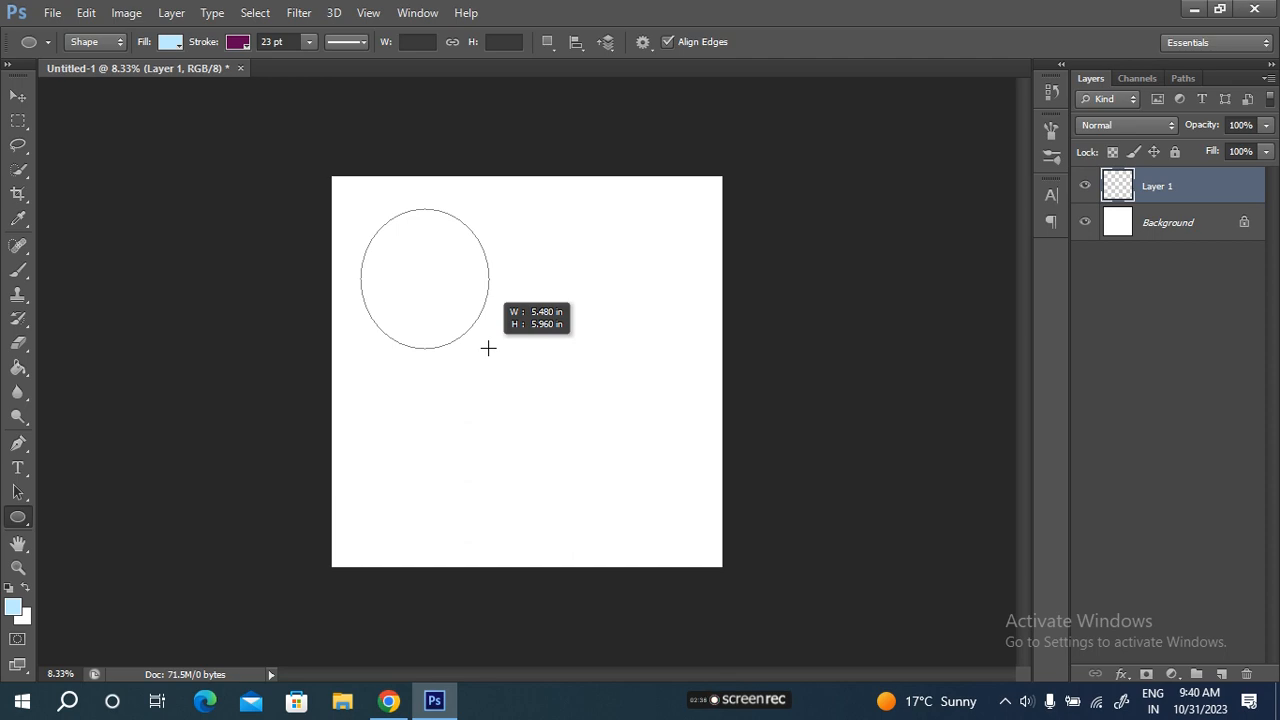
{"action": "left_click_drag", "start_coordinate": [488, 348], "coordinate": [488, 348]}
{"action": "key", "text": "shift"}
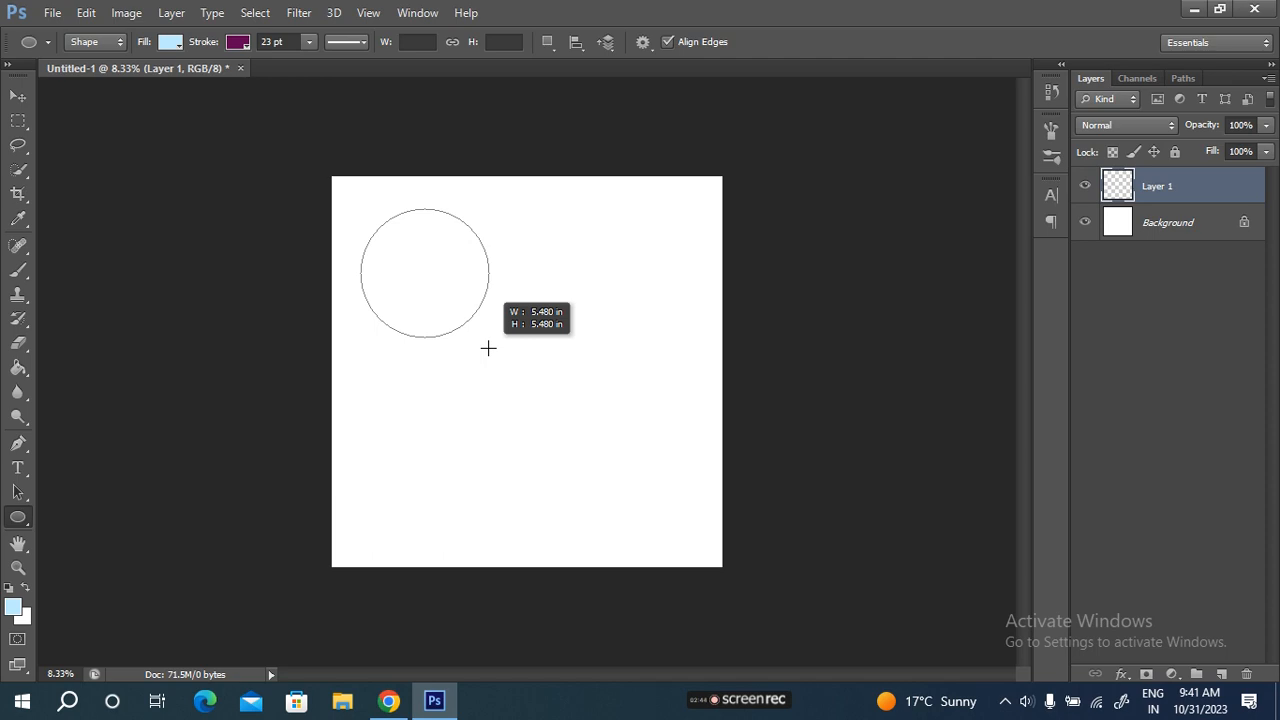
{"action": "left_click_drag", "start_coordinate": [488, 348], "coordinate": [491, 354]}
Dismiss the Sticky Keys prompt and delete the trial ellipse
{"action": "key", "text": "shift"}
{"action": "key", "text": "shift"}
{"action": "key", "text": "shift"}
{"action": "key", "text": "shift"}
{"action": "key", "text": "shift"}
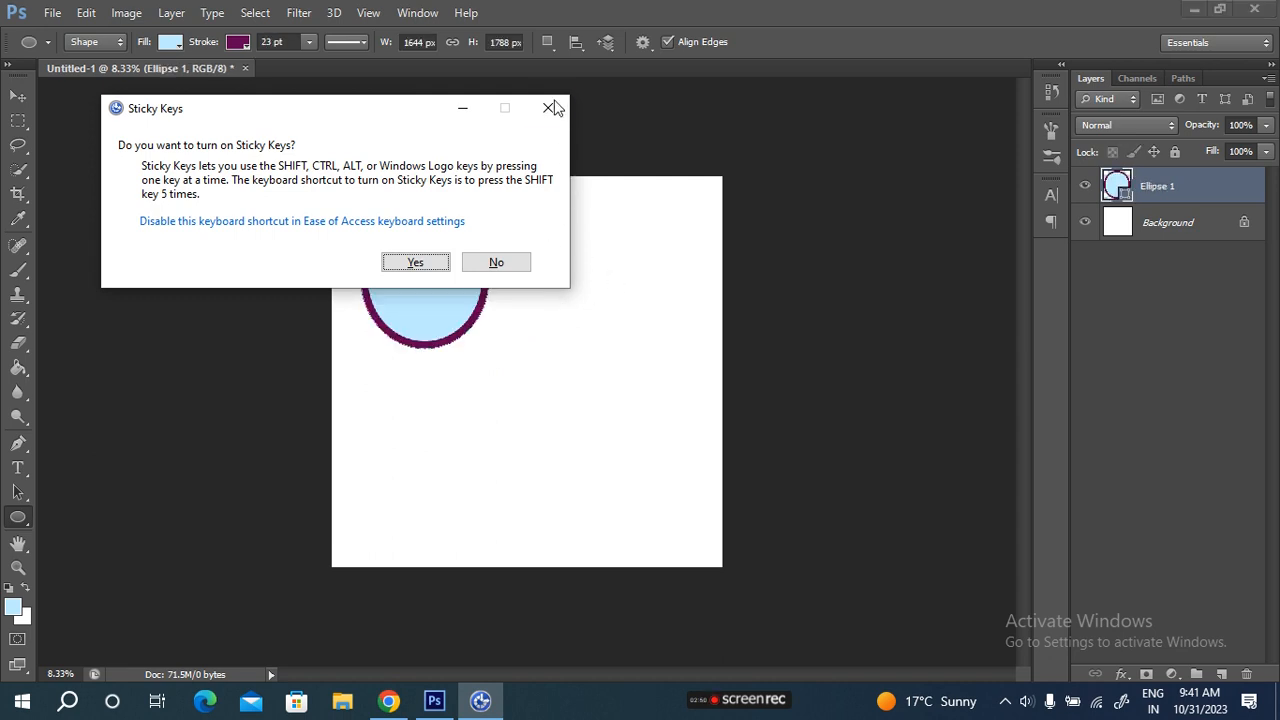
{"action": "left_click", "coordinate": [549, 108]}
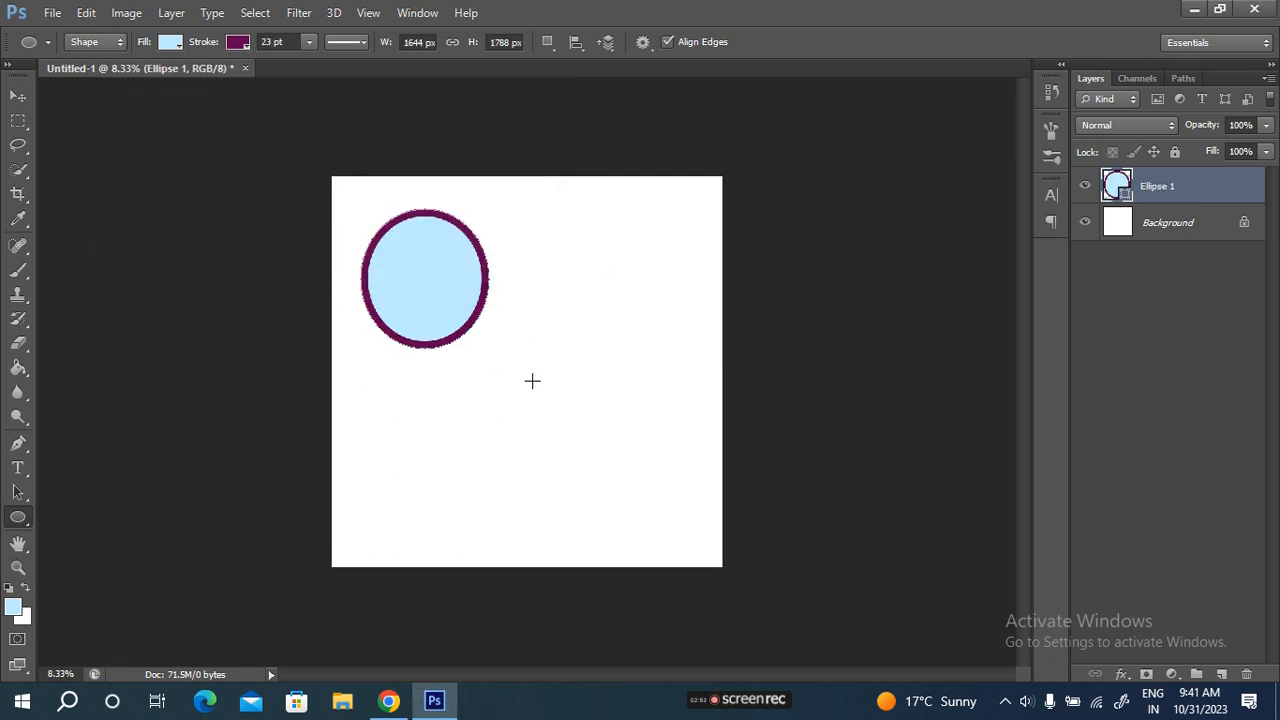
{"action": "key", "text": "Delete"}
Draw a perfect circle about 2328 px wide near the canvas centre and fill it with dark blue
{"action": "mouse_move", "coordinate": [422, 277]}
{"action": "left_mouse_down"}
{"action": "mouse_move", "coordinate": [510, 383]}
{"action": "mouse_move", "coordinate": [639, 457]}
{"action": "left_mouse_up"}
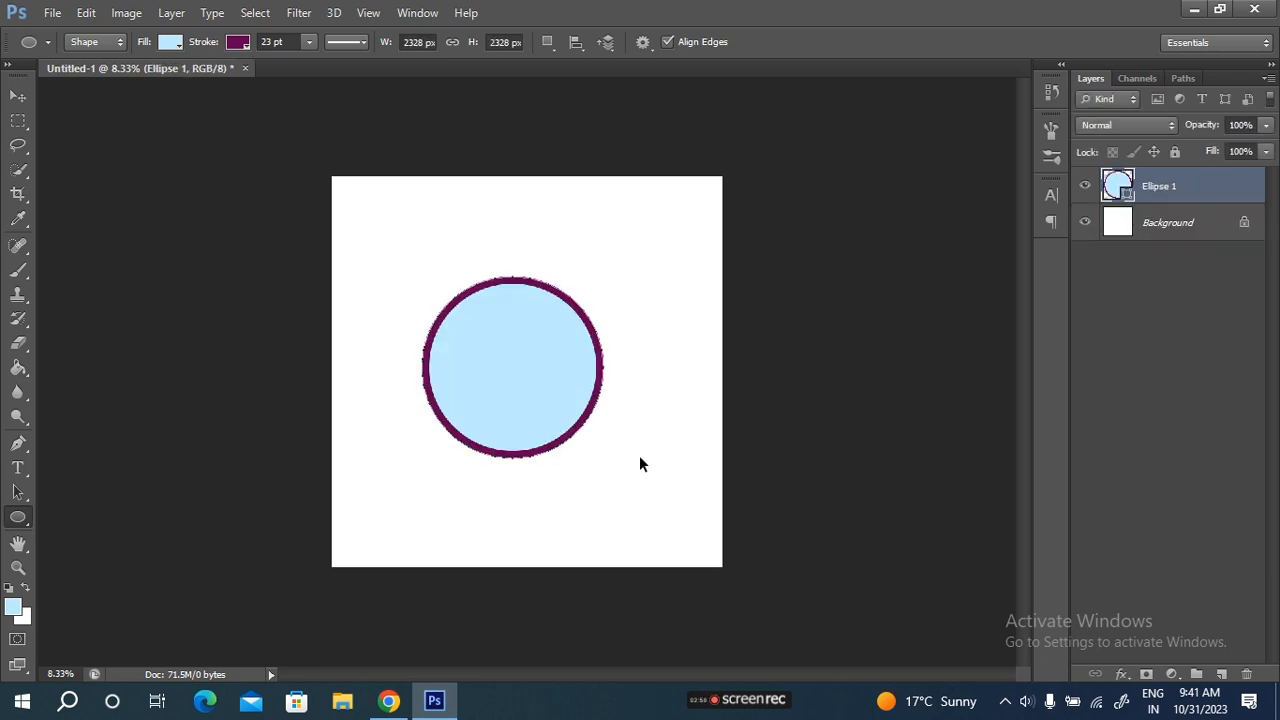
{"action": "scroll", "coordinate": [639, 457], "scroll_direction": "up", "scroll_amount": 1}
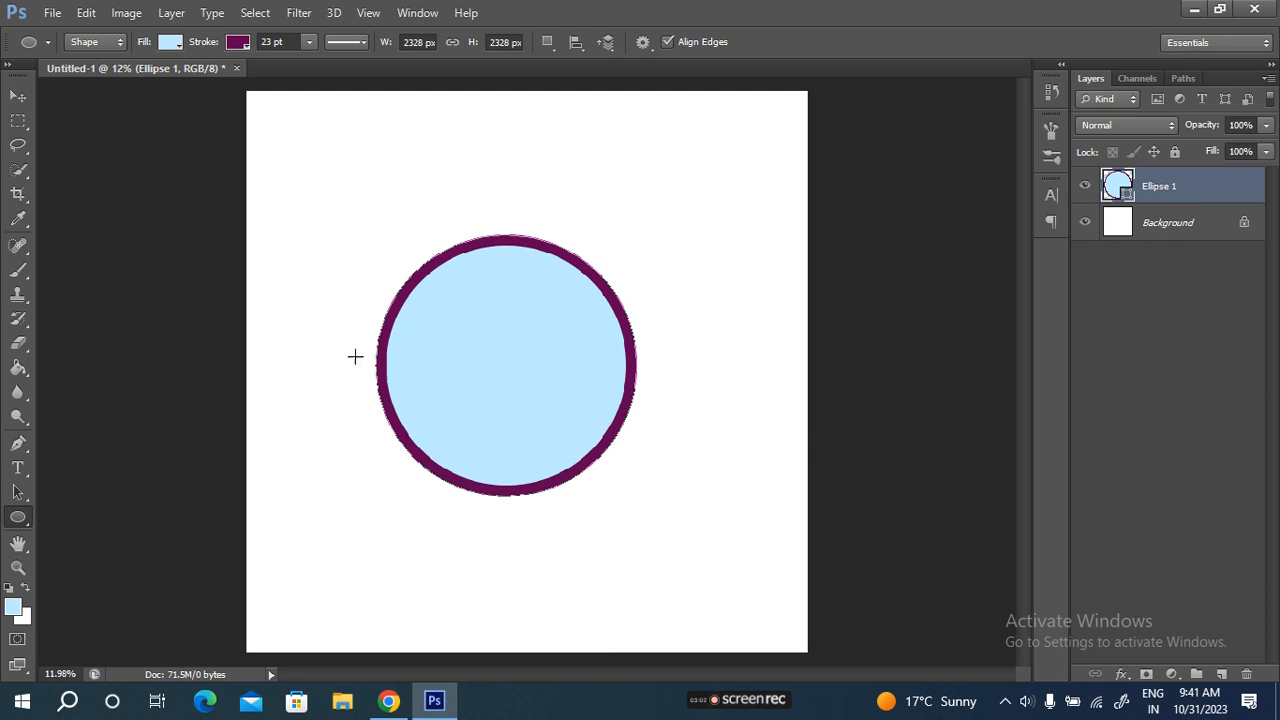
{"action": "left_click", "coordinate": [168, 41]}
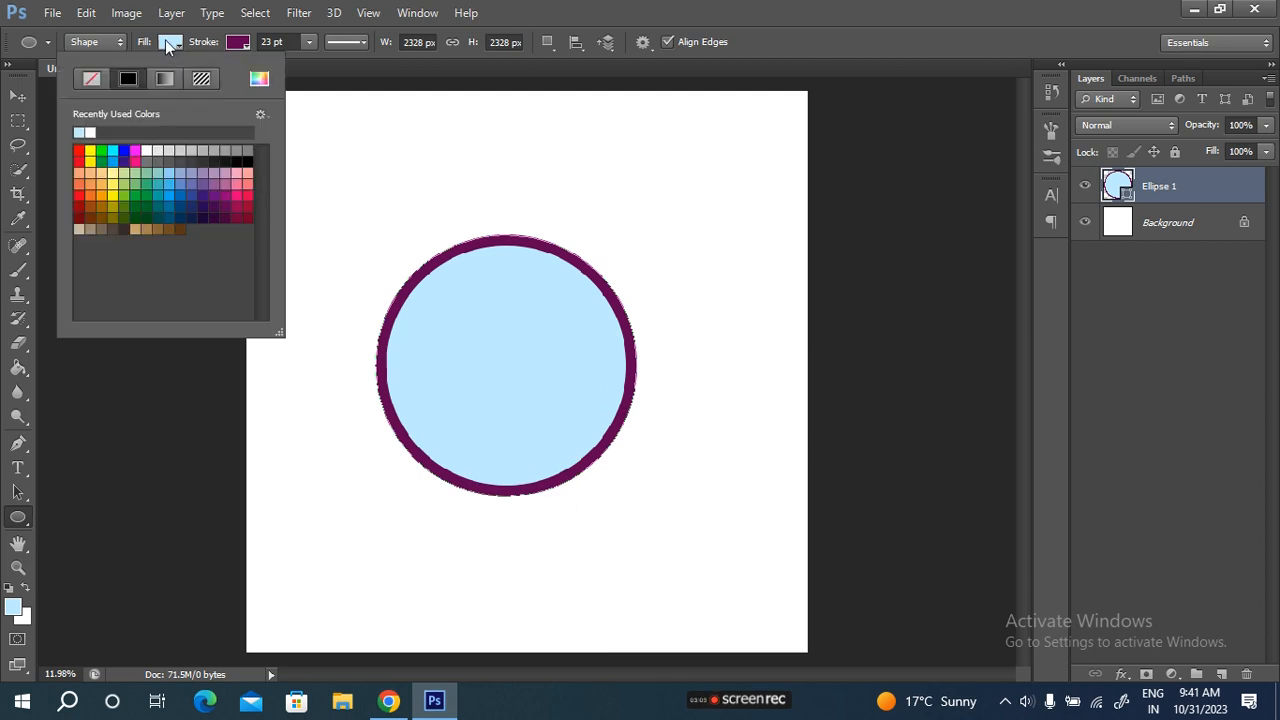
{"action": "left_click", "coordinate": [169, 214]}
Remove the stroke from the dark blue circle
{"action": "left_click", "coordinate": [237, 42]}
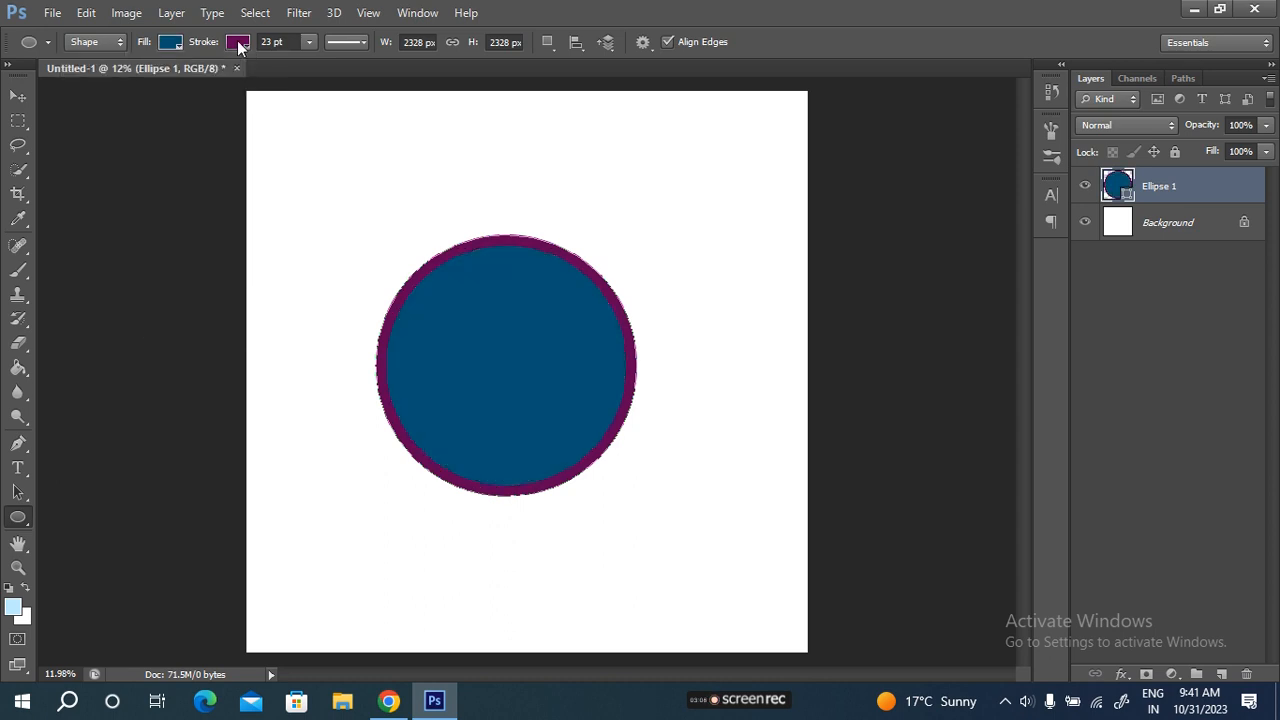
{"action": "left_click", "coordinate": [237, 42]}
{"action": "left_click", "coordinate": [167, 76]}
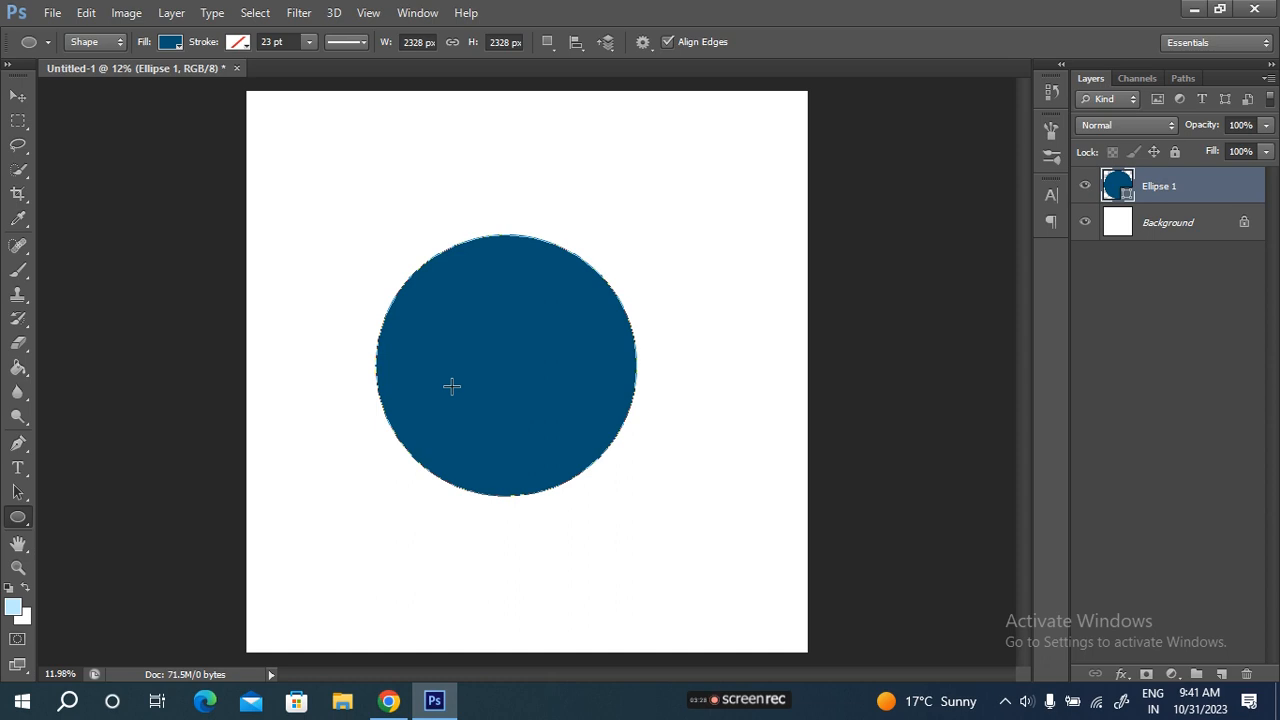
Duplicate the blue circle, placing the copy in the canvas's upper-right area and the original in the lower-left area
{"action": "key", "text": "ctrl+j"}
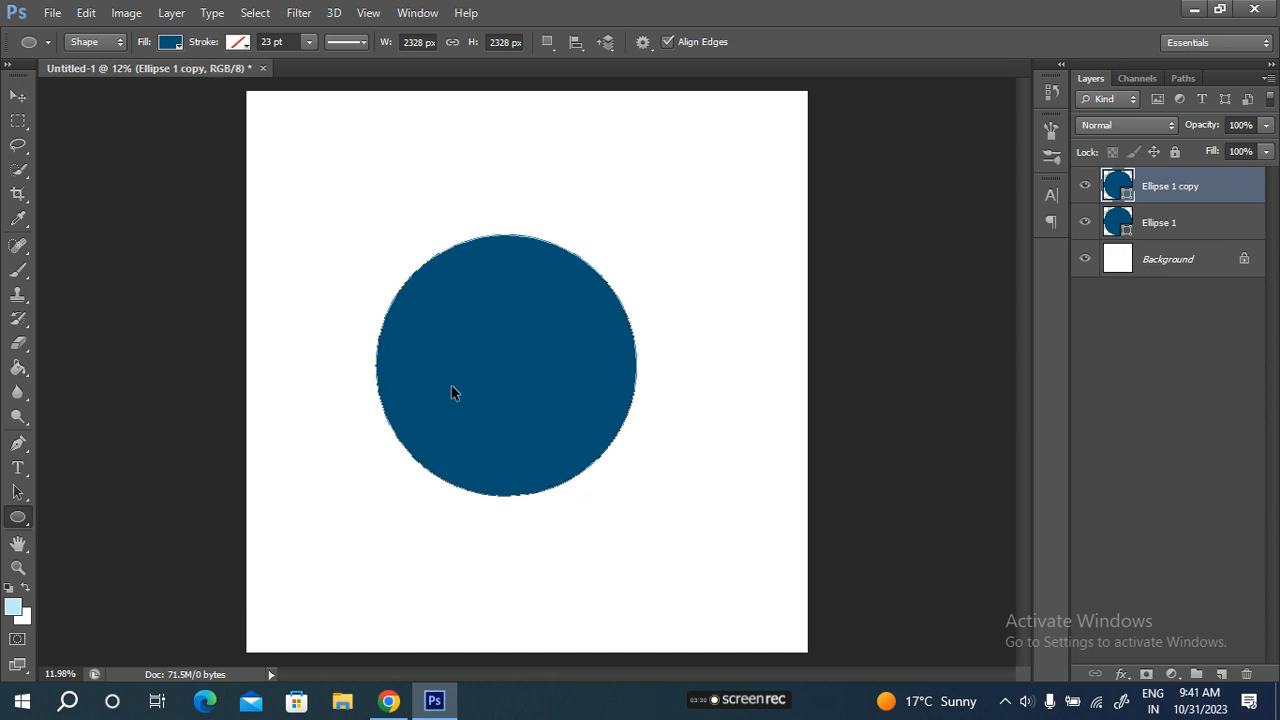
{"action": "key", "text": "ctrl+t"}
{"action": "left_click_drag", "start_coordinate": [409, 398], "coordinate": [527, 293]}
{"action": "left_click_drag", "start_coordinate": [708, 317], "coordinate": [679, 432]}
{"action": "left_click_drag", "start_coordinate": [610, 346], "coordinate": [649, 245]}
{"action": "left_click", "coordinate": [940, 42]}
{"action": "key", "text": "v"}
{"action": "left_click_drag", "start_coordinate": [712, 322], "coordinate": [714, 267]}
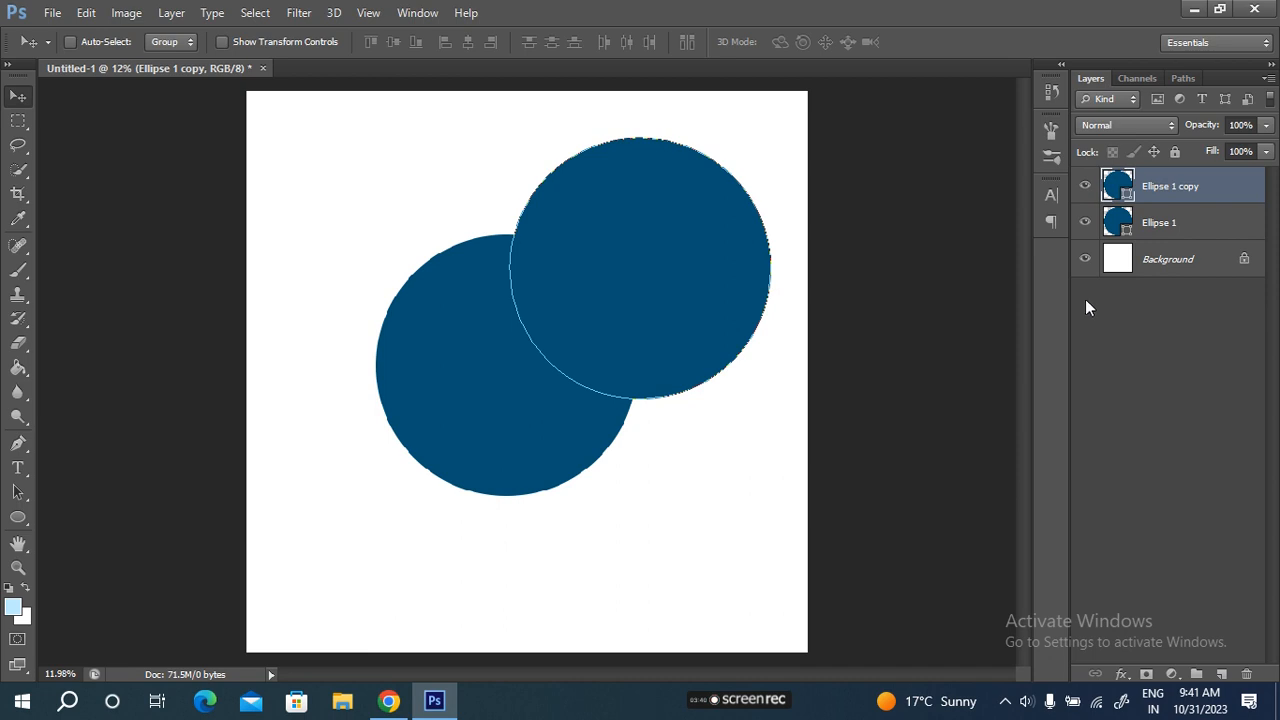
{"action": "left_click", "coordinate": [1152, 225]}
{"action": "left_click_drag", "start_coordinate": [477, 391], "coordinate": [390, 506]}
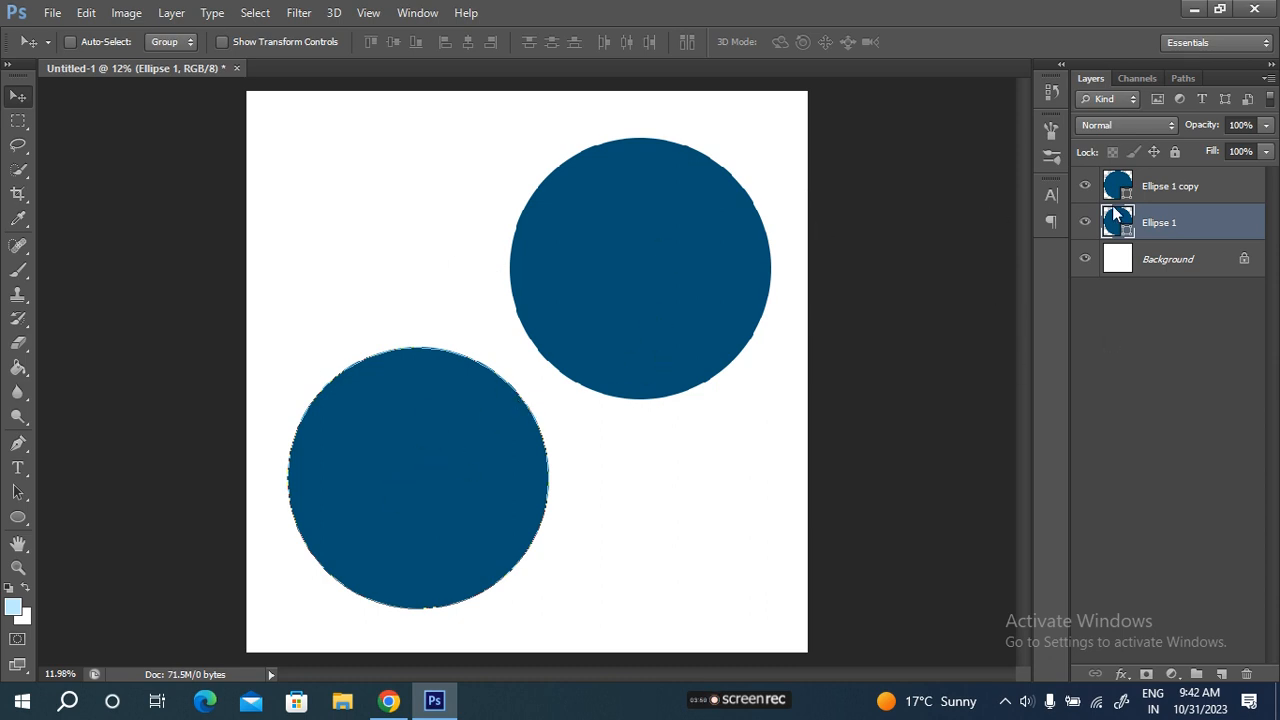
Fill the upper-right copy of the circle with bright green
{"action": "left_click", "coordinate": [1159, 203]}
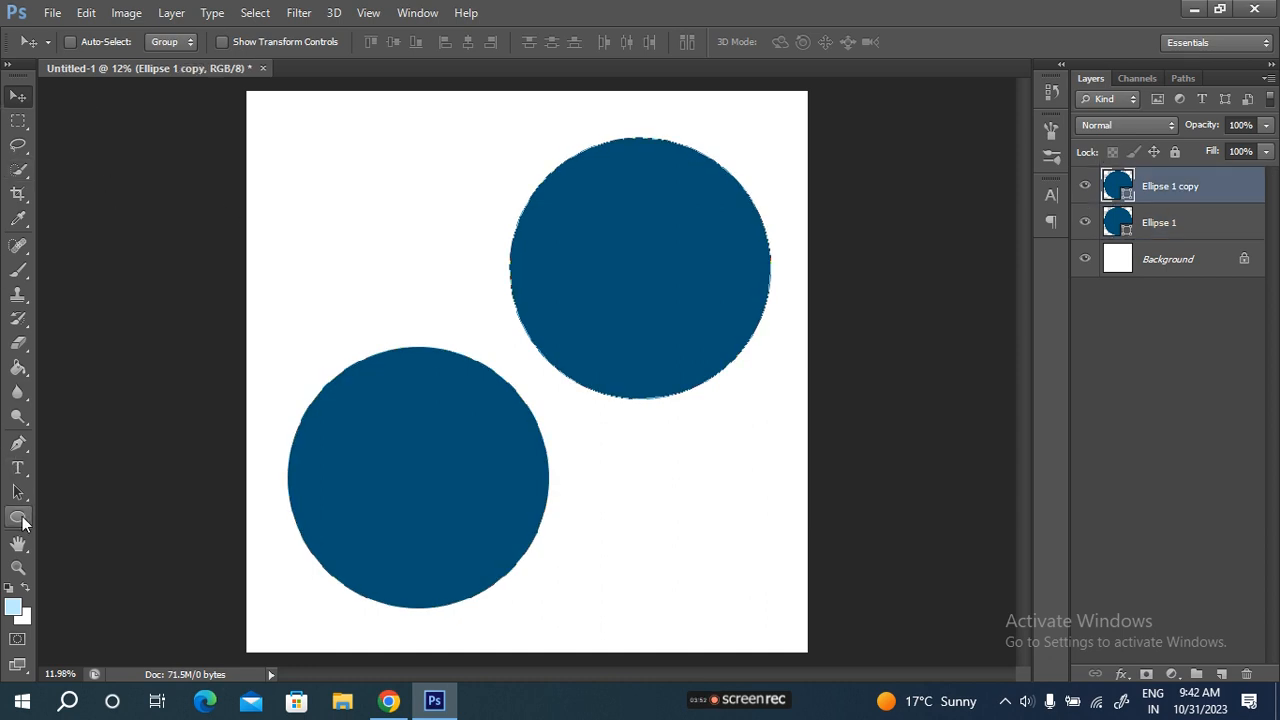
{"action": "left_click", "coordinate": [18, 517]}
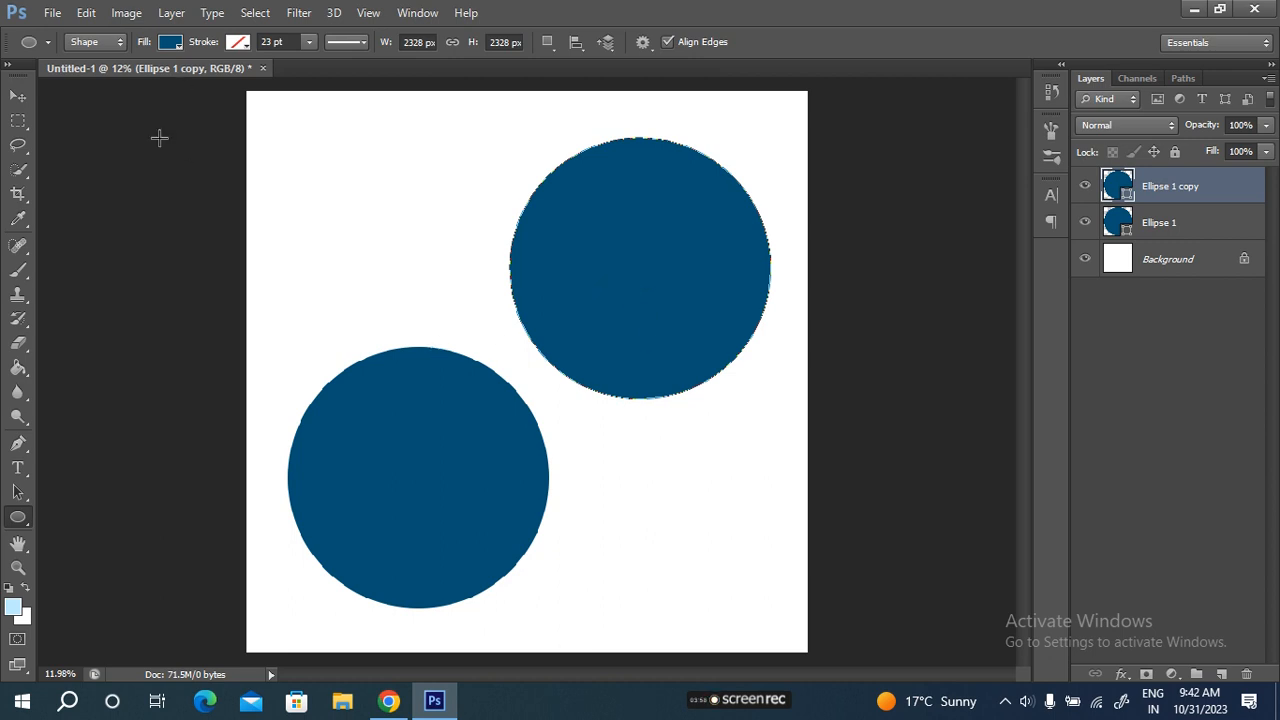
{"action": "left_click", "coordinate": [172, 45]}
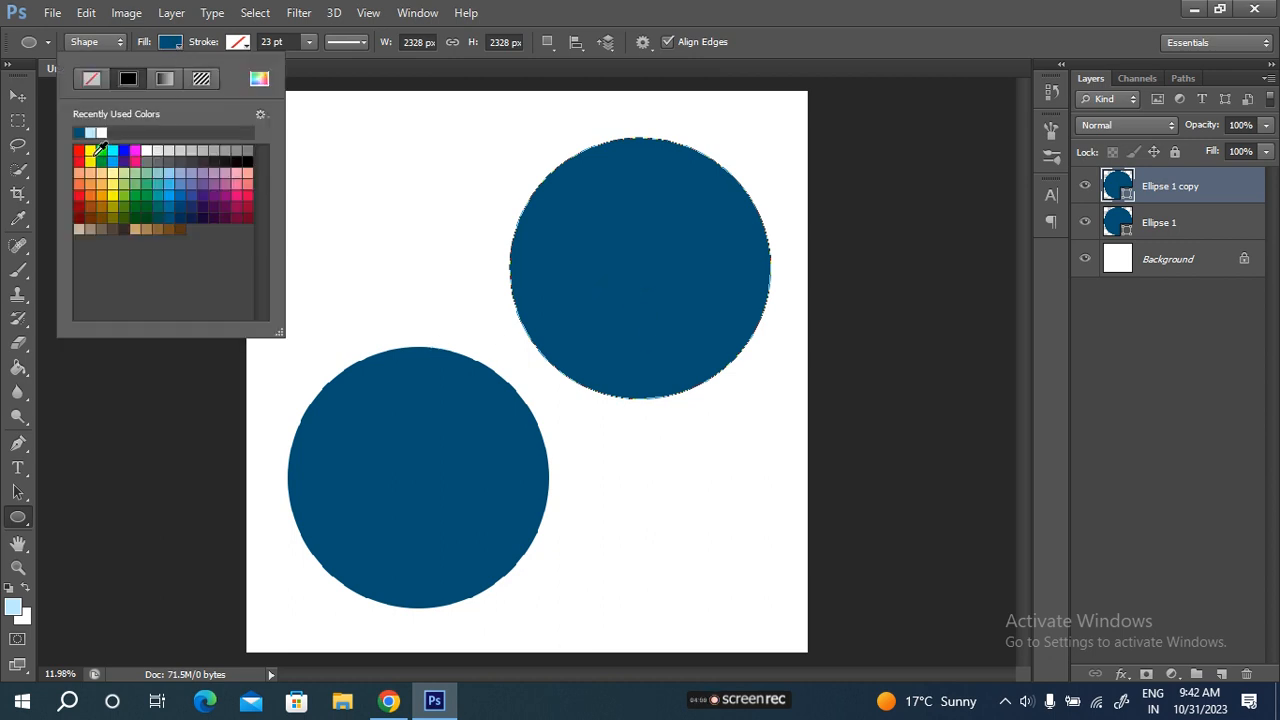
{"action": "left_click", "coordinate": [101, 150]}
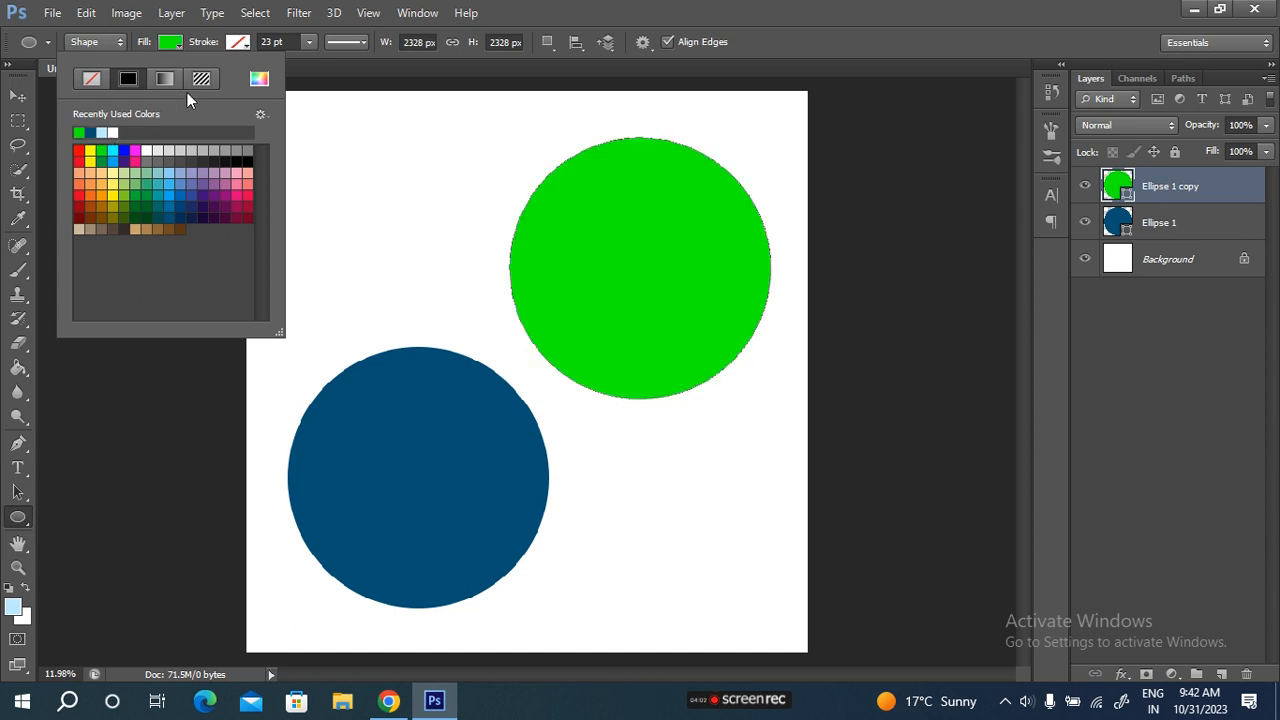
{"action": "left_click", "coordinate": [200, 45]}
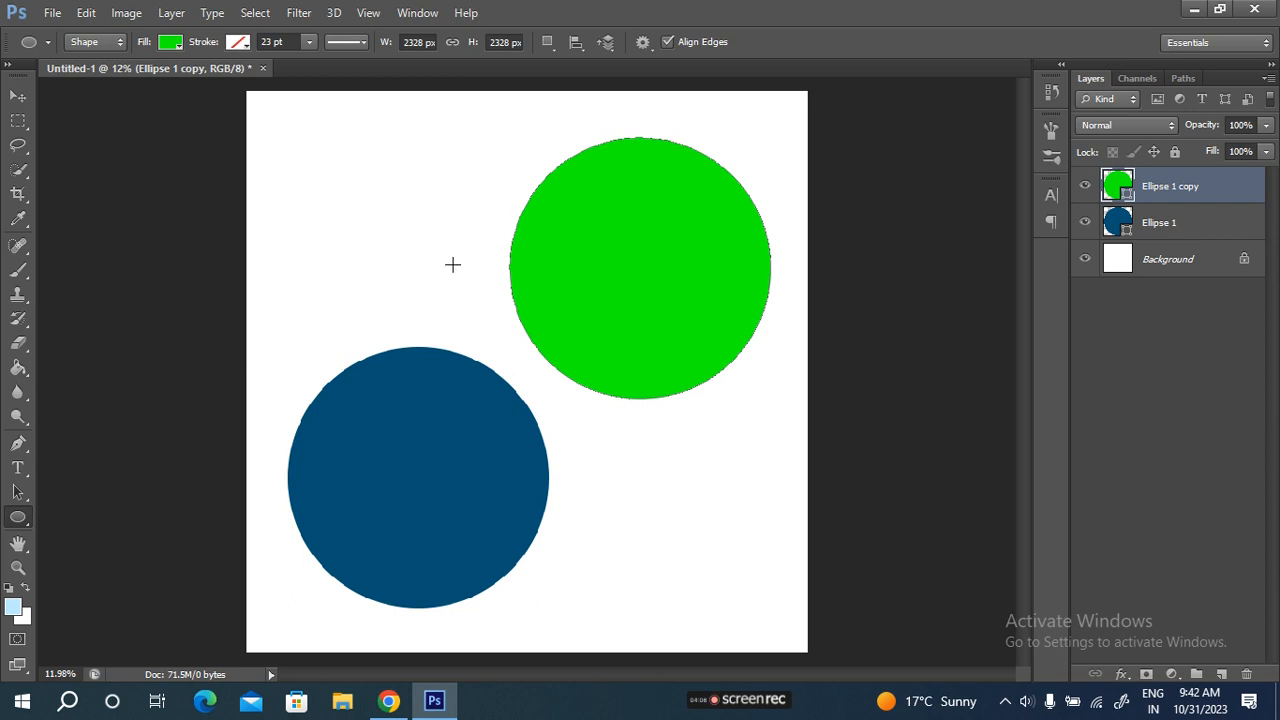
Give the green circle a magenta stroke and set its width to 23.76 pt
{"action": "left_click", "coordinate": [238, 42]}
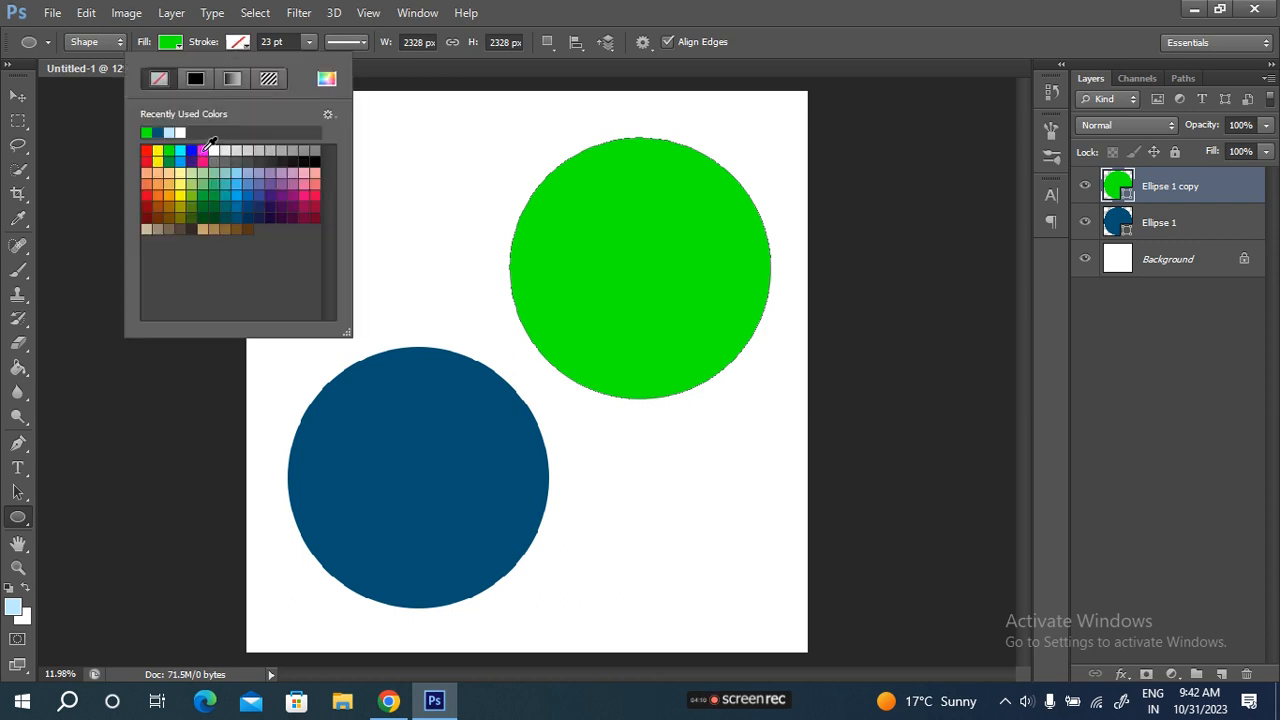
{"action": "left_click", "coordinate": [204, 150]}
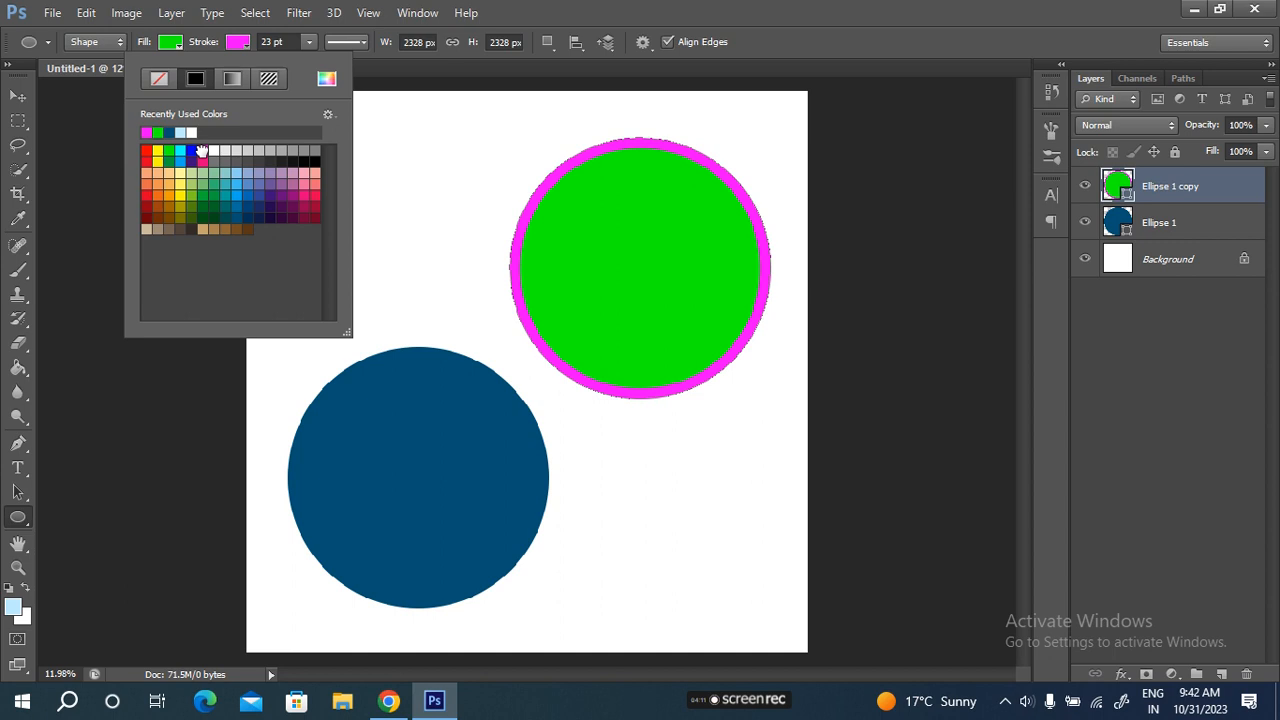
{"action": "left_click", "coordinate": [215, 47]}
{"action": "mouse_move", "coordinate": [209, 48]}
{"action": "left_mouse_down"}
{"action": "mouse_move", "coordinate": [194, 50]}
{"action": "mouse_move", "coordinate": [244, 62]}
{"action": "mouse_move", "coordinate": [198, 68]}
{"action": "mouse_move", "coordinate": [210, 70]}
{"action": "left_mouse_up"}
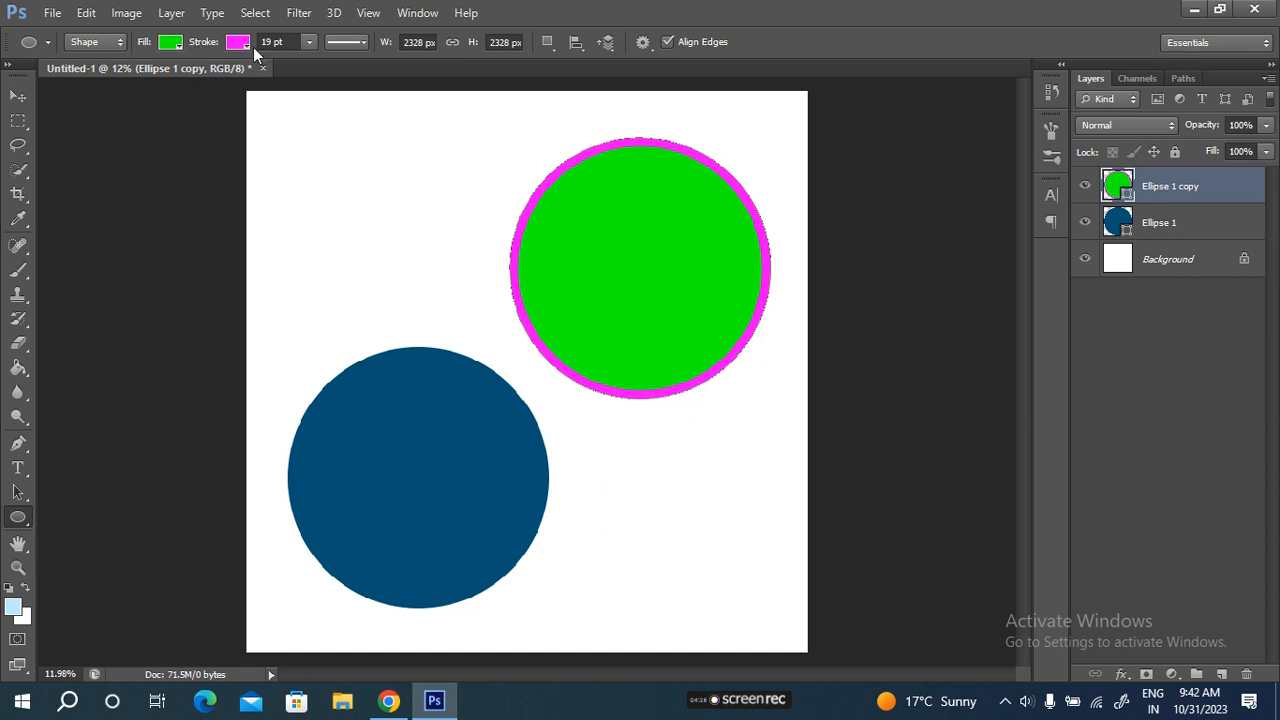
{"action": "left_click", "coordinate": [310, 41]}
{"action": "left_click_drag", "start_coordinate": [297, 62], "coordinate": [317, 63]}
{"action": "left_click", "coordinate": [310, 41]}
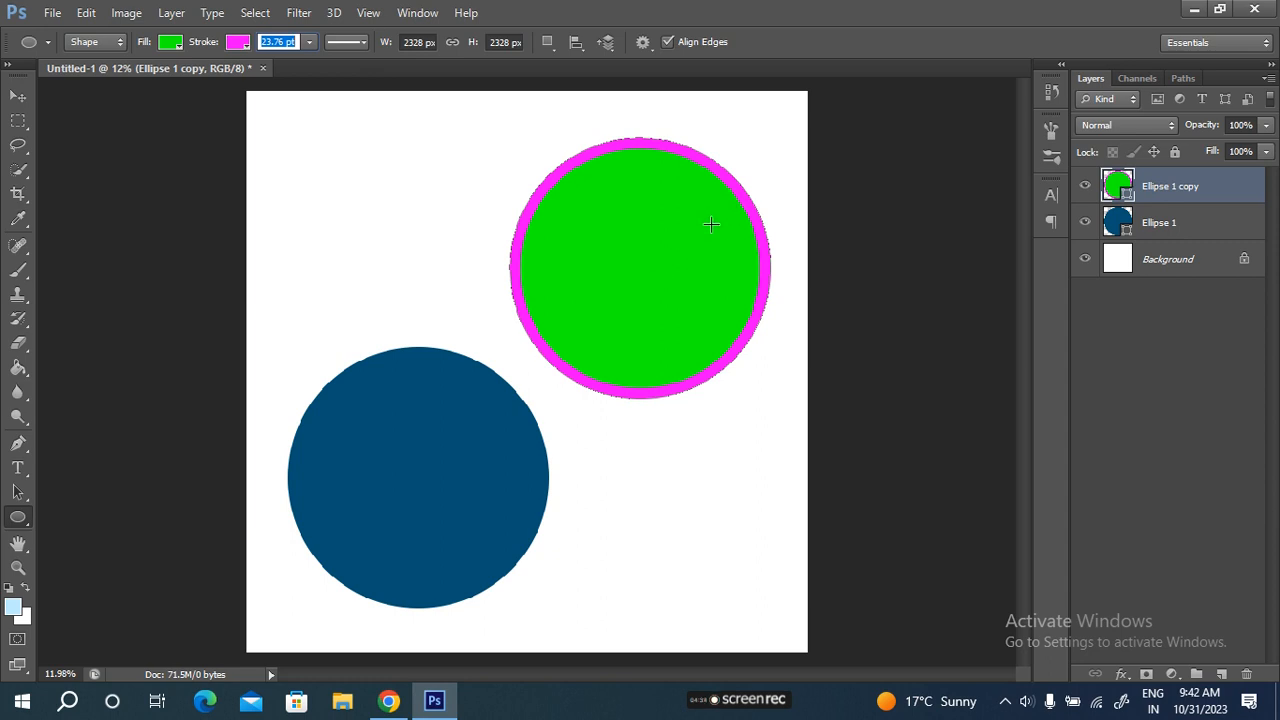
Scale the green circle with Free Transform to 83.02% in width and height, with the proportions linked
{"action": "key", "text": "ctrl+t"}
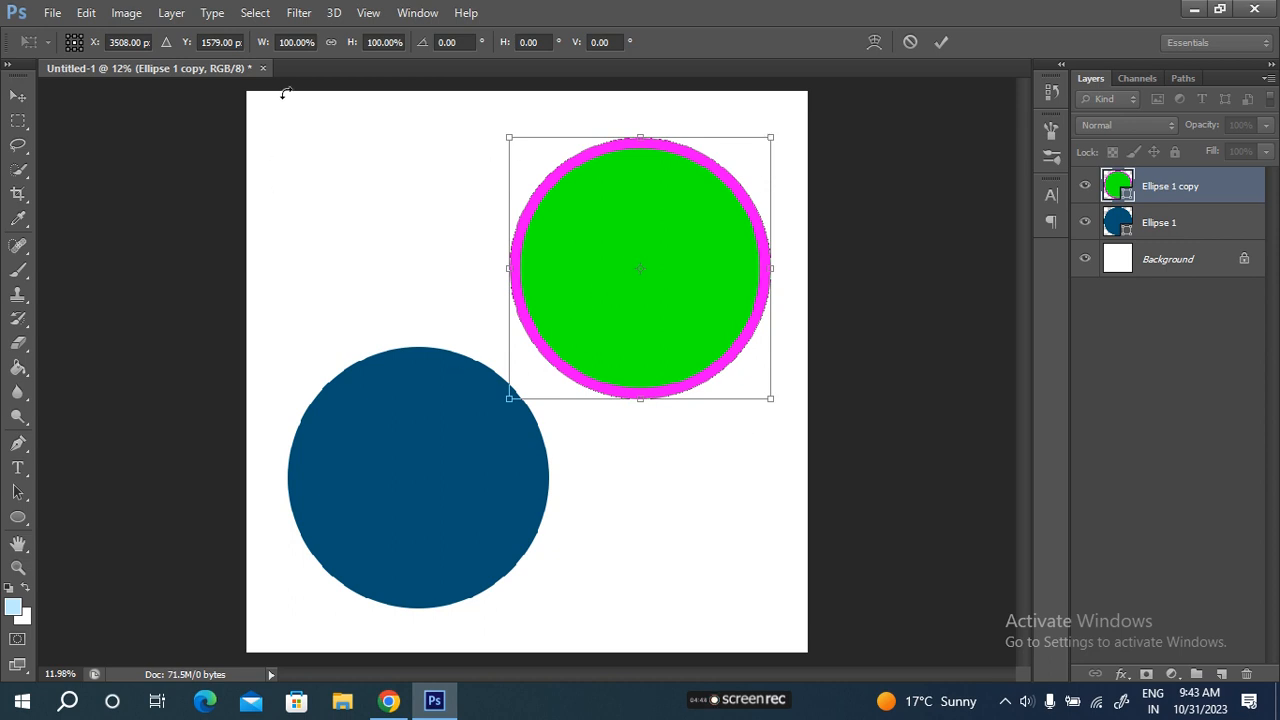
{"action": "left_click", "coordinate": [331, 43]}
{"action": "left_click_drag", "start_coordinate": [263, 46], "coordinate": [294, 47]}
{"action": "type", "text": "78"}
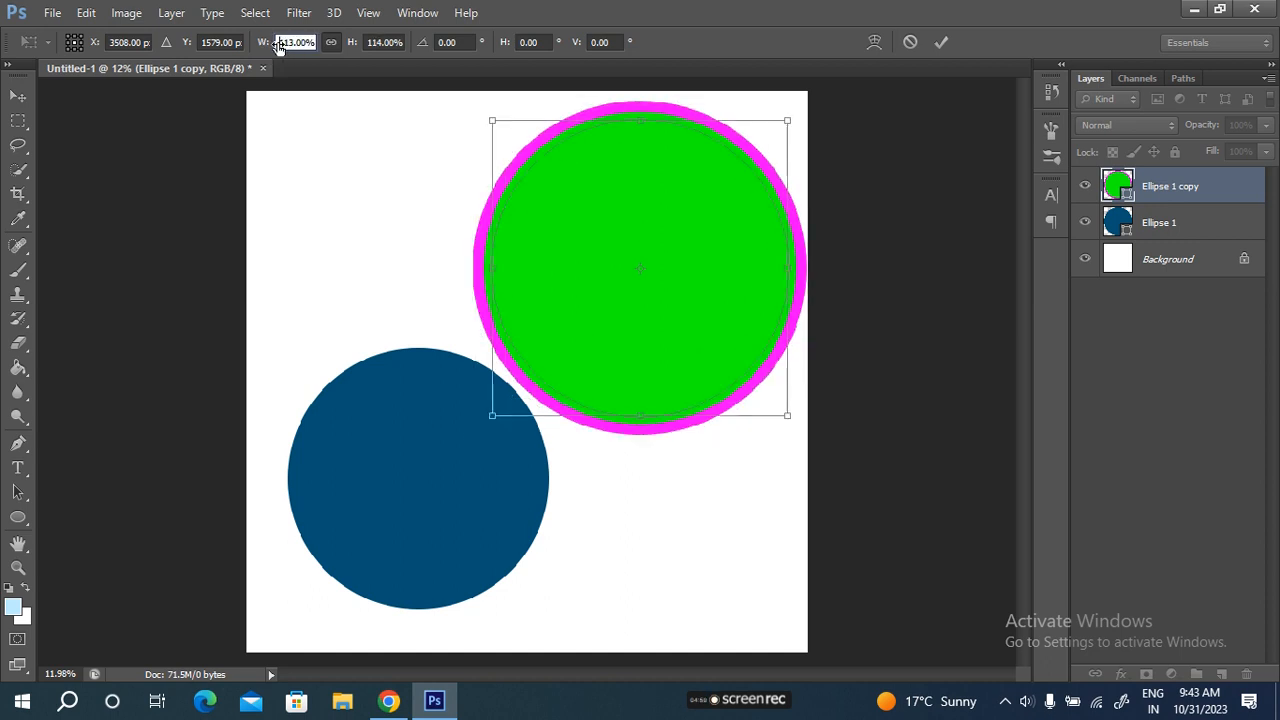
{"action": "key", "text": "Return"}
{"action": "mouse_move", "coordinate": [351, 46]}
{"action": "left_mouse_down"}
{"action": "mouse_move", "coordinate": [400, 47]}
{"action": "mouse_move", "coordinate": [355, 47]}
{"action": "left_mouse_up"}
{"action": "left_click", "coordinate": [334, 42]}
{"action": "left_click_drag", "start_coordinate": [266, 47], "coordinate": [281, 47]}
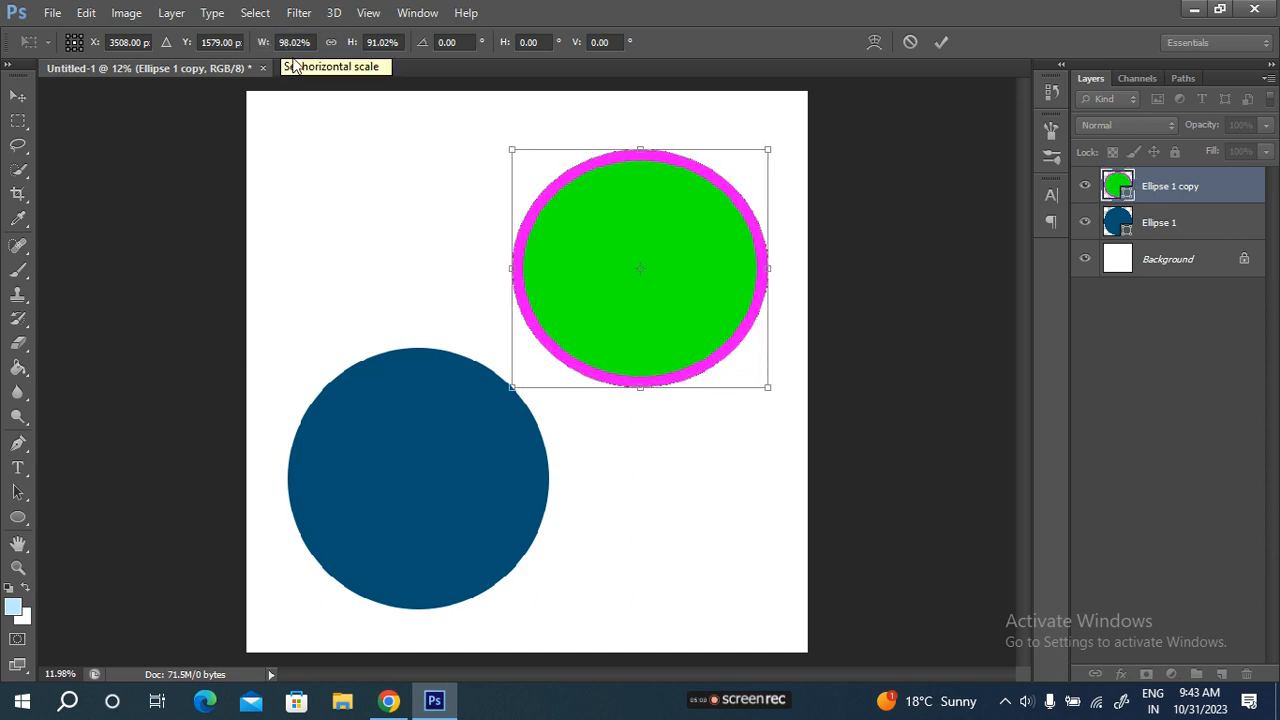
{"action": "left_click", "coordinate": [331, 43]}
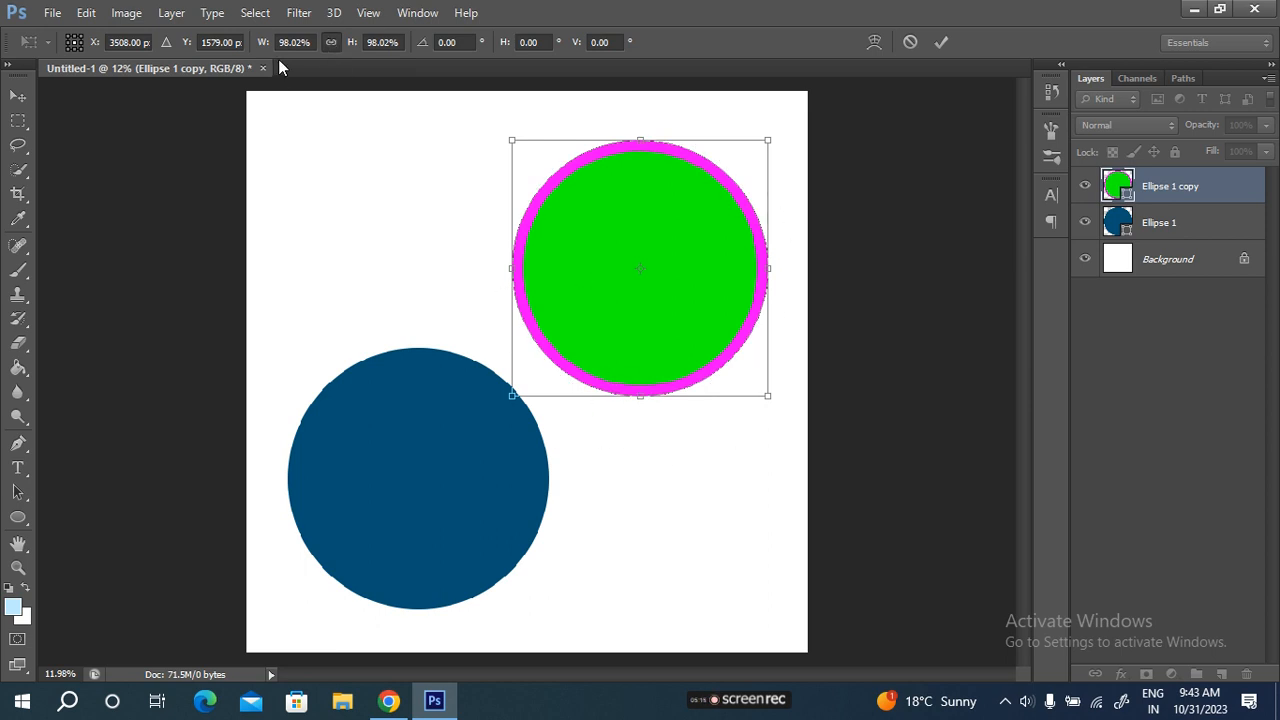
{"action": "left_click_drag", "start_coordinate": [266, 43], "coordinate": [252, 45]}
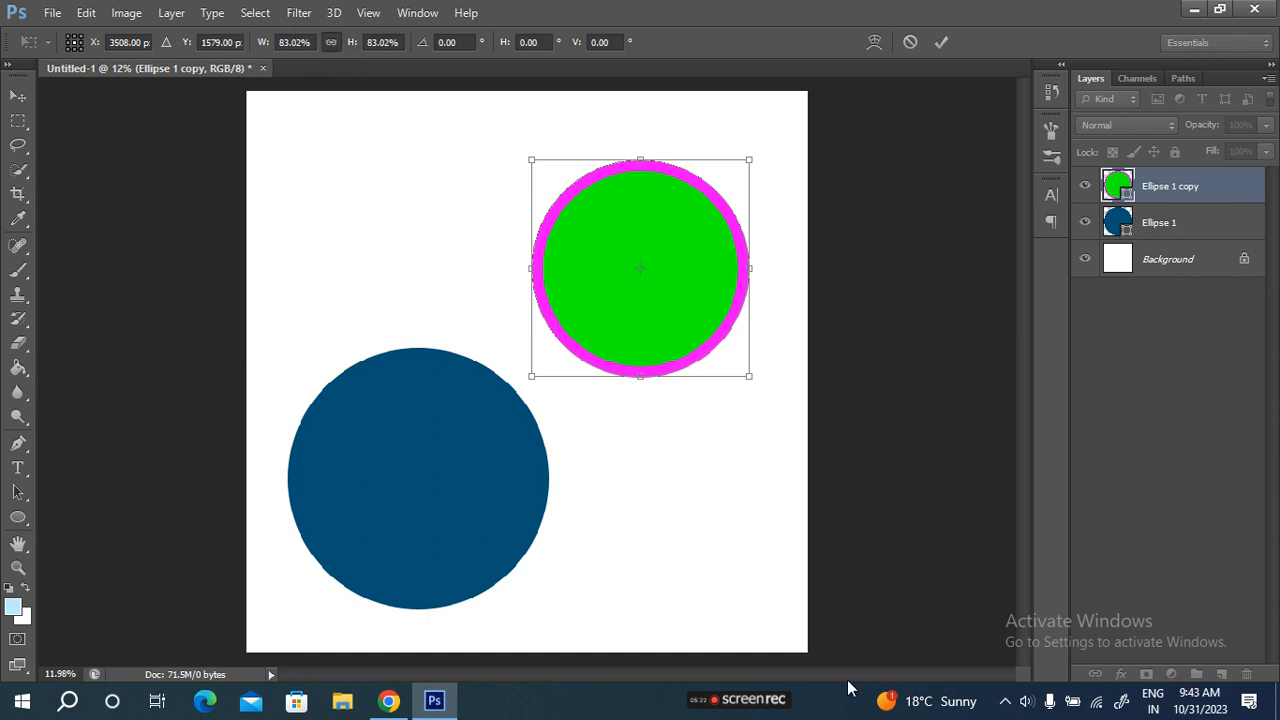
{"action": "left_click", "coordinate": [941, 42]}
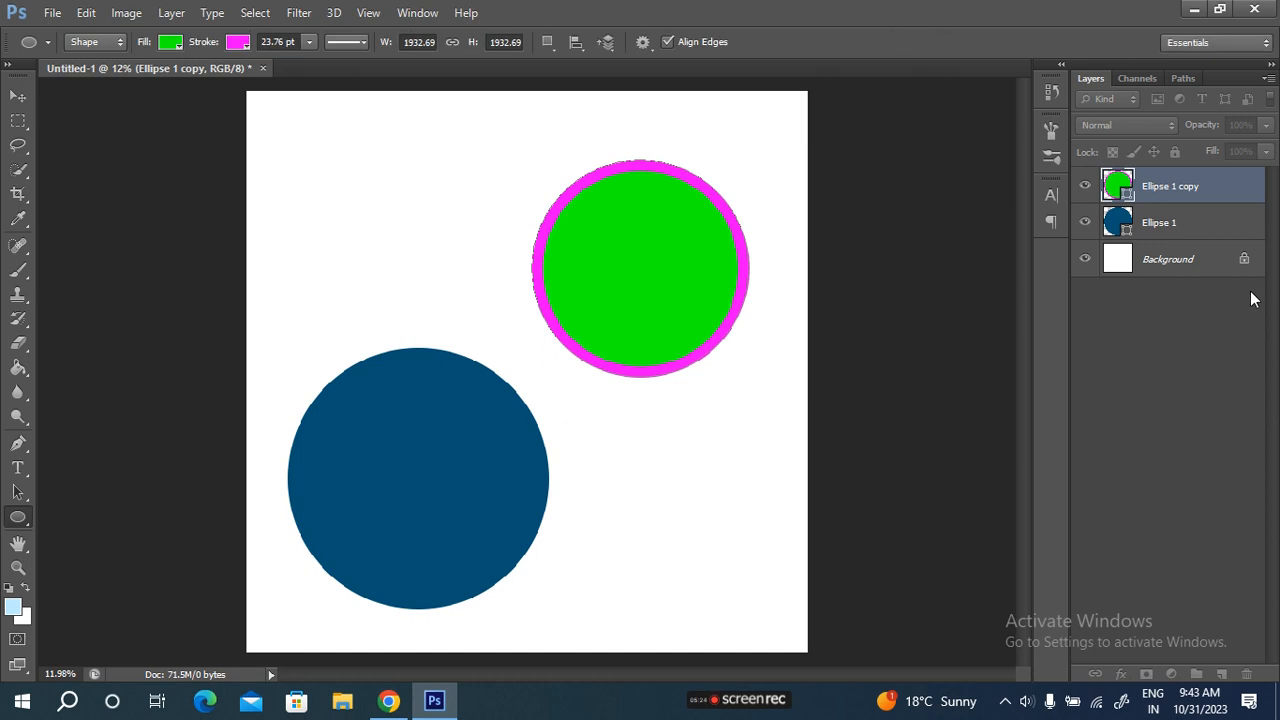
Give the dark blue circle a light blue stroke
{"action": "left_click", "coordinate": [1178, 228]}
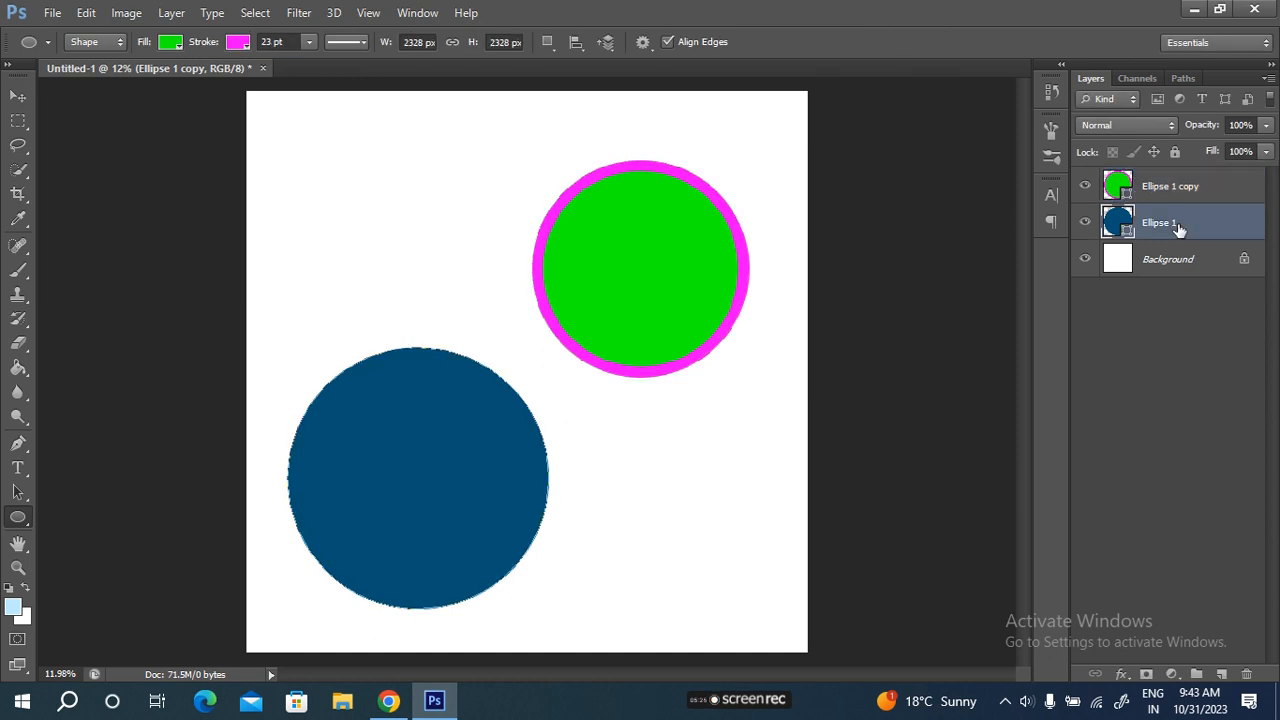
{"action": "left_click", "coordinate": [239, 42]}
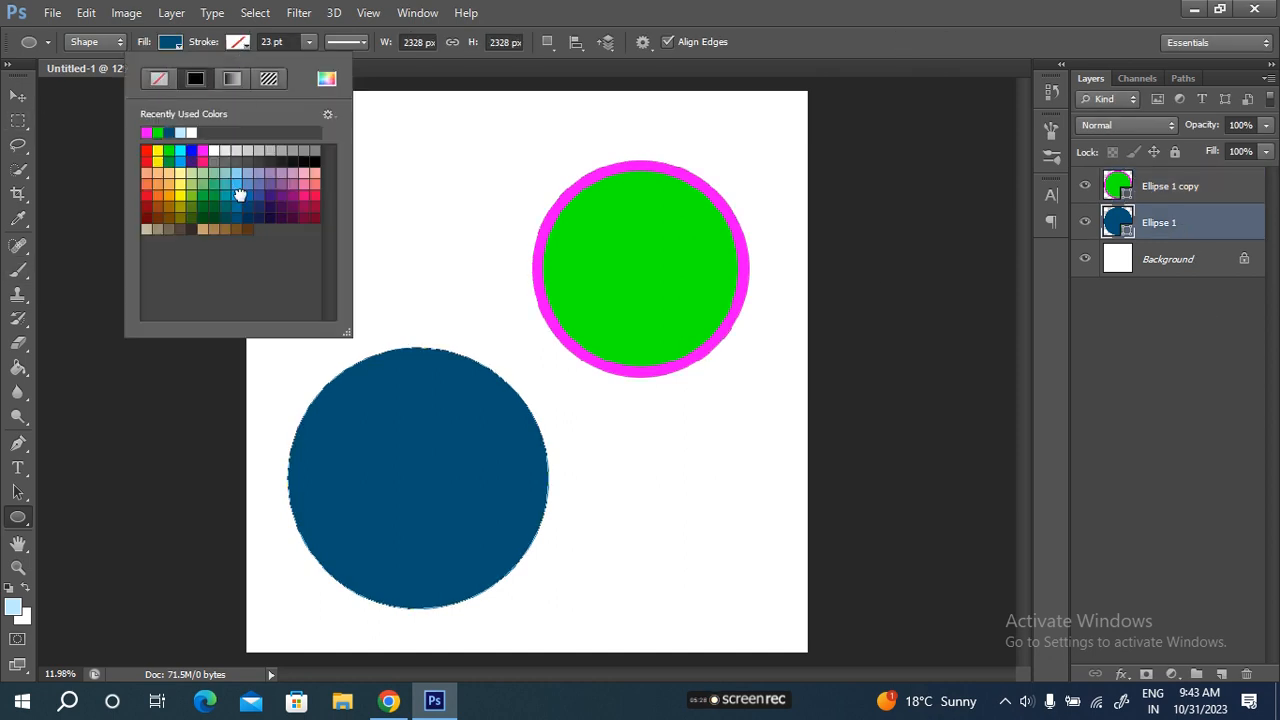
{"action": "left_click", "coordinate": [236, 183]}
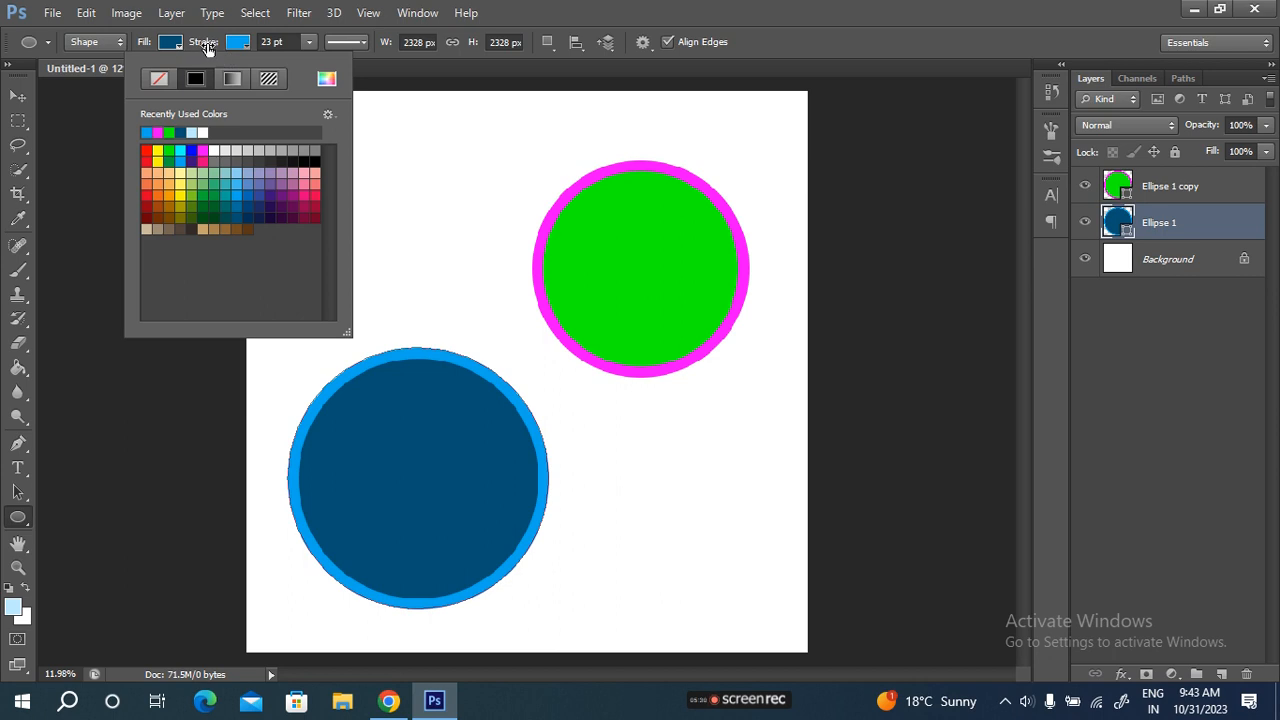
{"action": "left_click", "coordinate": [208, 47]}
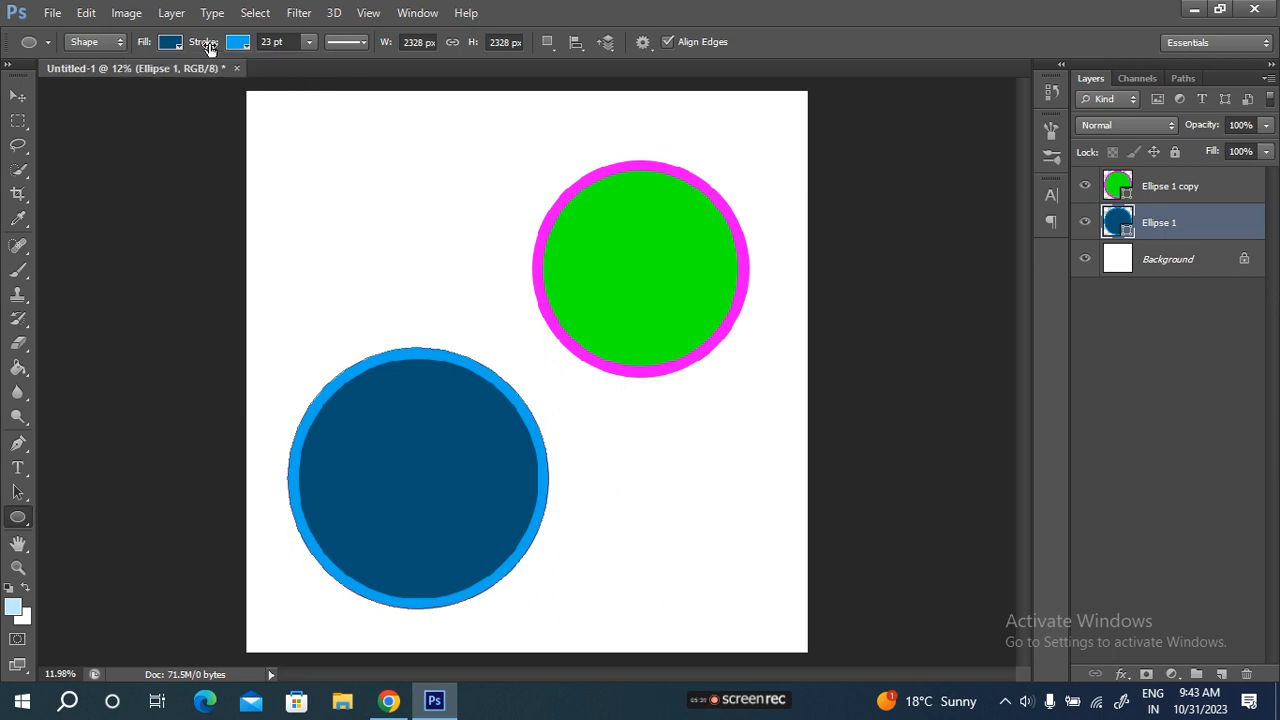
Move the dark blue circle up and to the right so it partly overlaps behind the green circle
{"action": "left_click", "coordinate": [18, 96]}
{"action": "left_click_drag", "start_coordinate": [406, 575], "coordinate": [476, 430]}
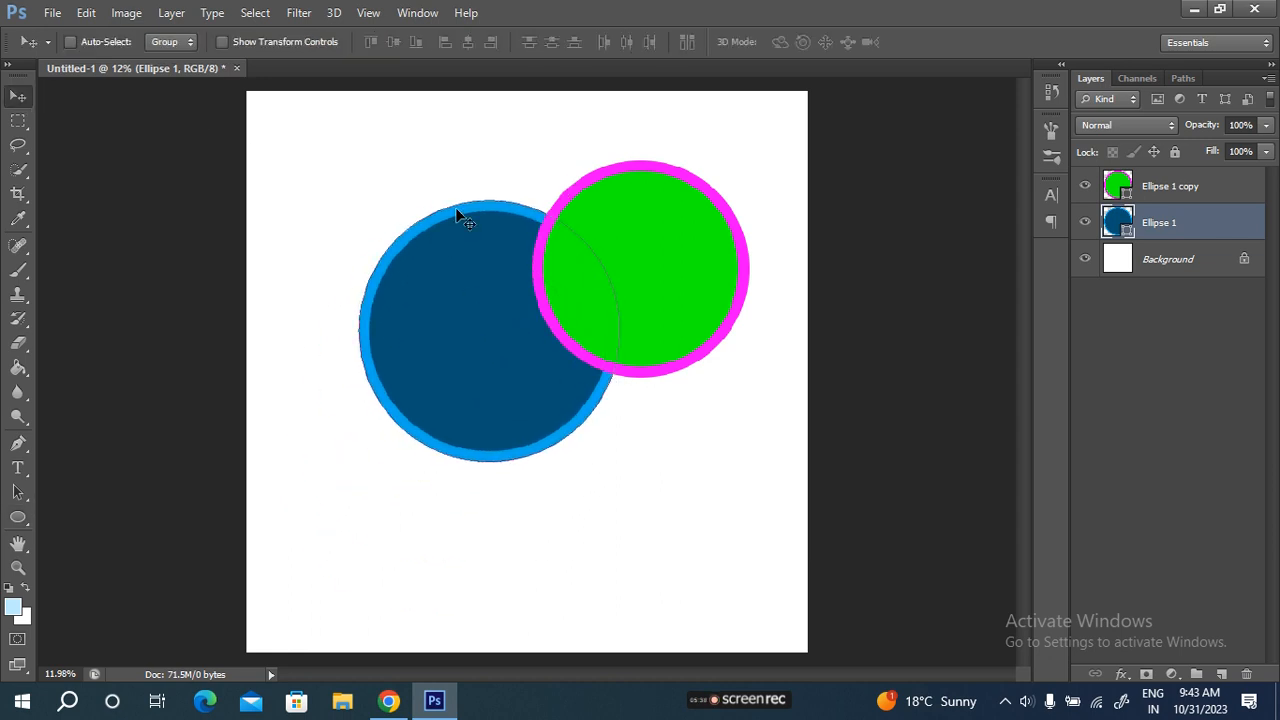
{"action": "left_click_drag", "start_coordinate": [460, 343], "coordinate": [482, 334]}
Reduce the green circle's opacity to 51% and the dark blue circle's opacity to 65%
{"action": "left_click", "coordinate": [1165, 190]}
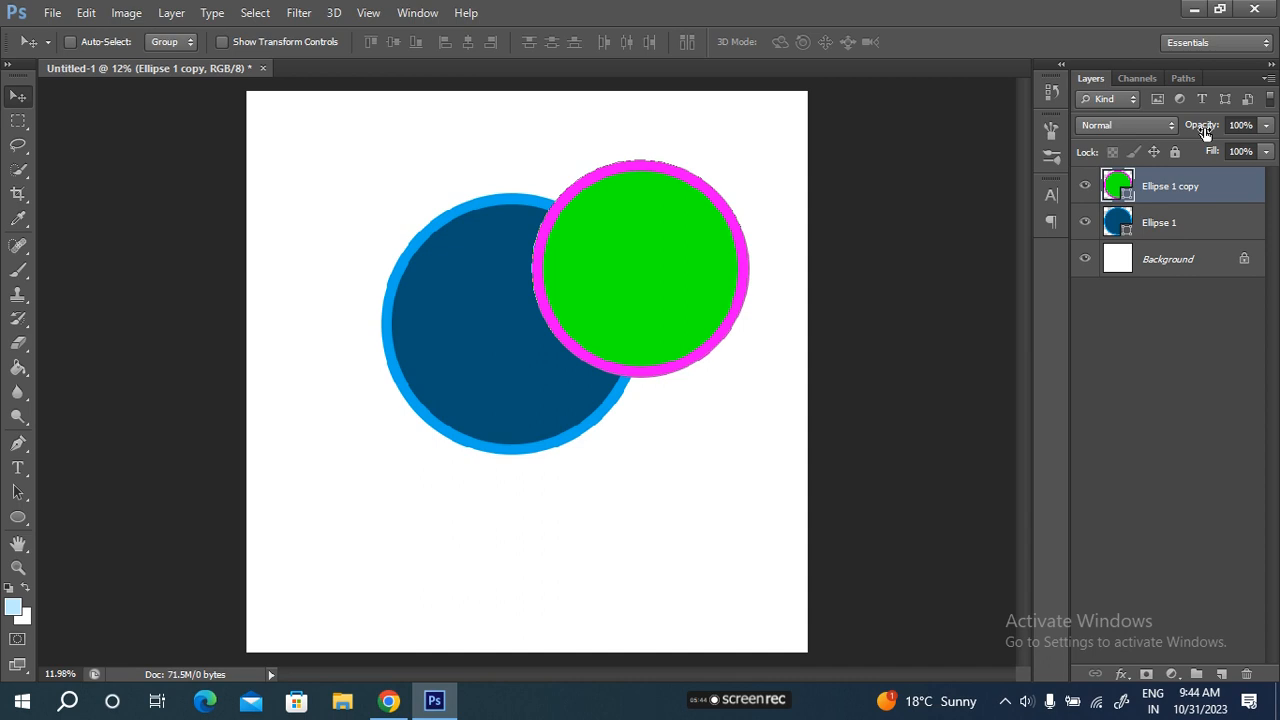
{"action": "left_click_drag", "start_coordinate": [1196, 128], "coordinate": [1161, 127]}
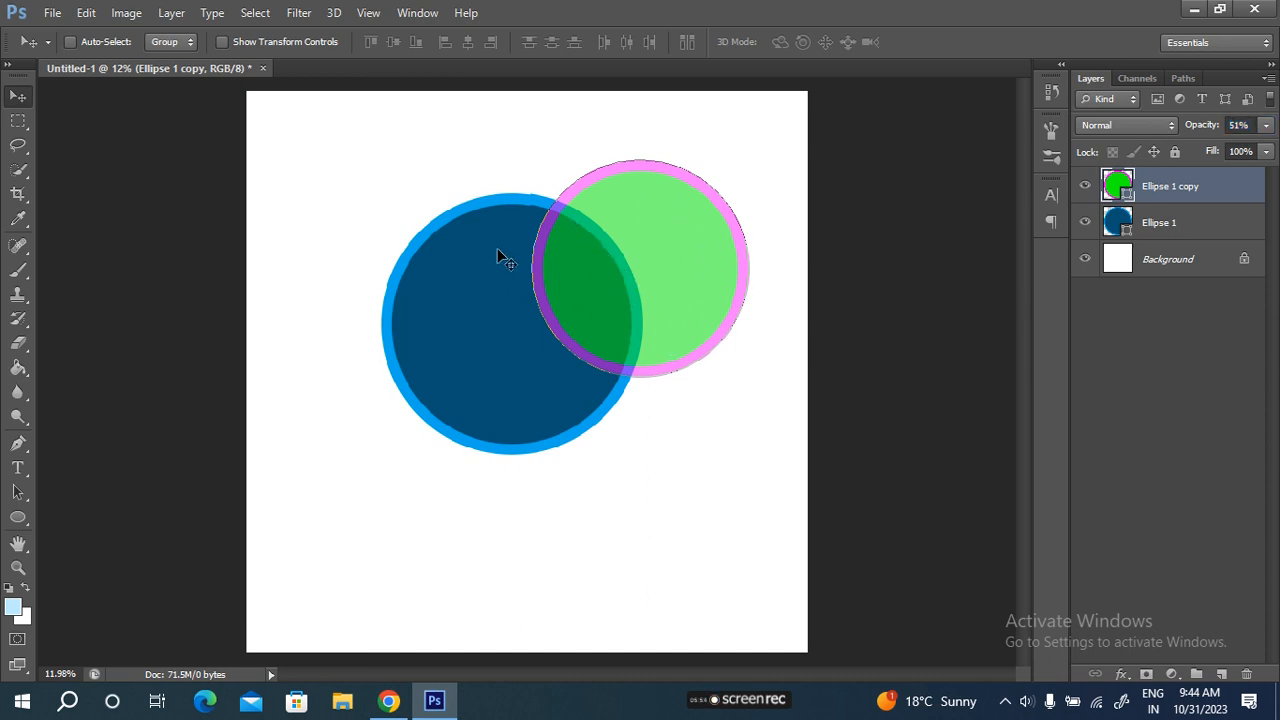
{"action": "left_click", "coordinate": [1206, 226]}
{"action": "left_click_drag", "start_coordinate": [1207, 124], "coordinate": [1174, 127]}
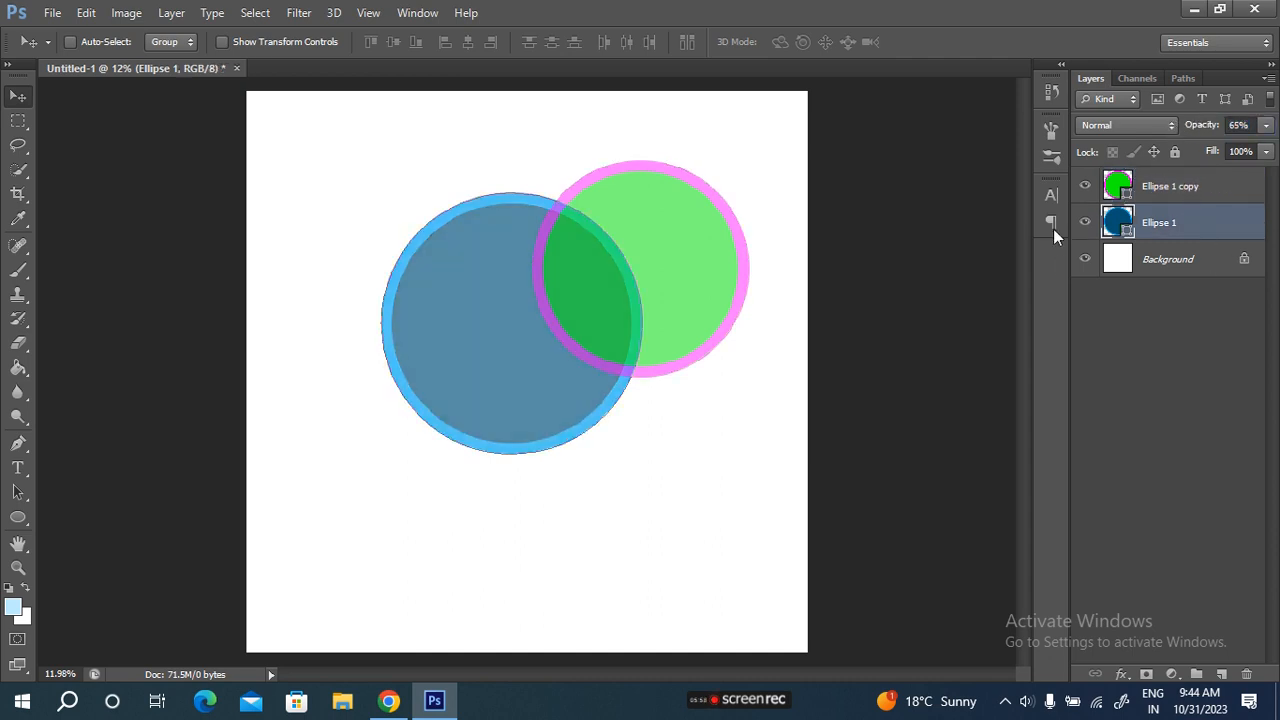
Duplicate the green circle and place the copy over the lower-left edge of the blue circle
{"action": "left_click", "coordinate": [1200, 188]}
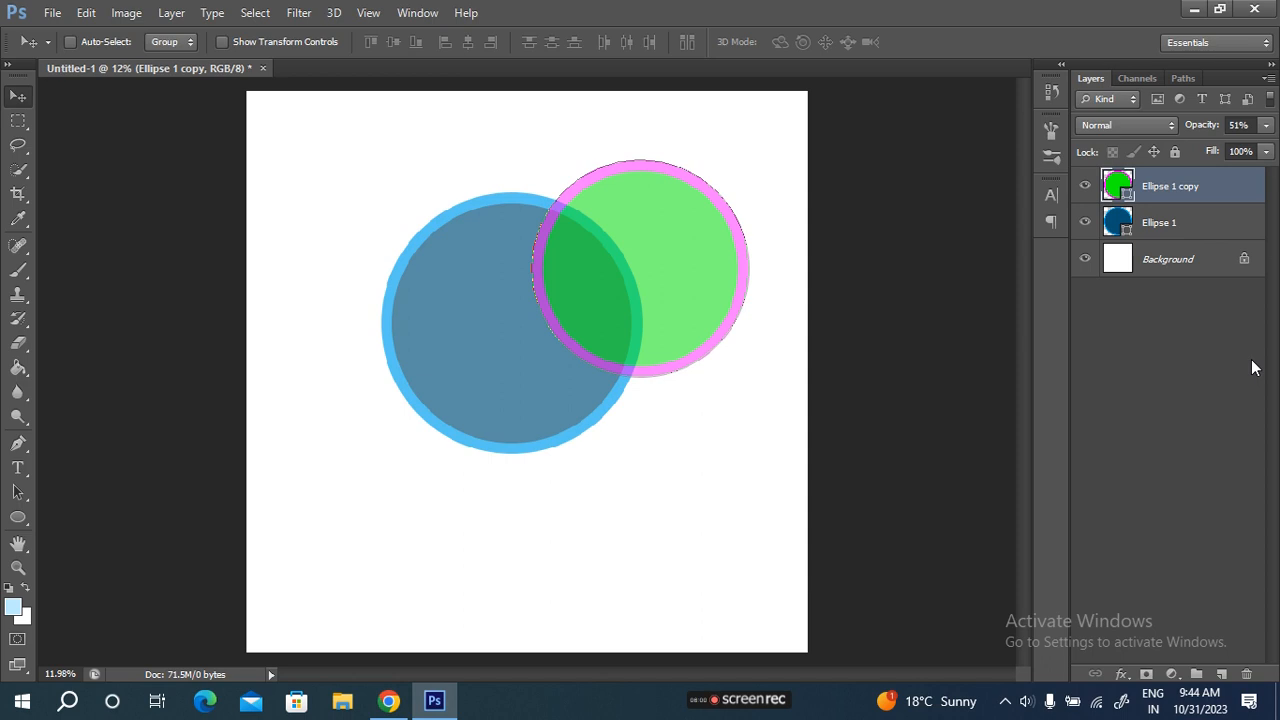
{"action": "key", "text": "ctrl+j"}
{"action": "key", "text": "ctrl+t"}
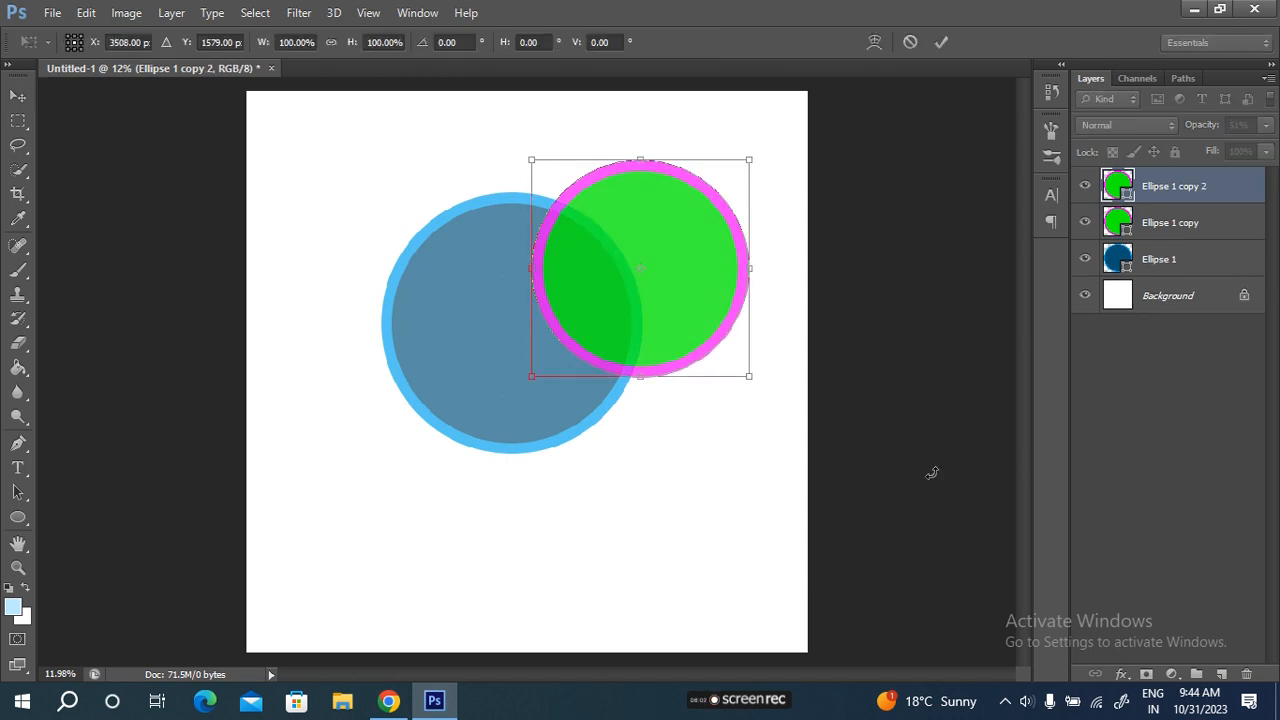
{"action": "left_click_drag", "start_coordinate": [613, 230], "coordinate": [423, 362]}
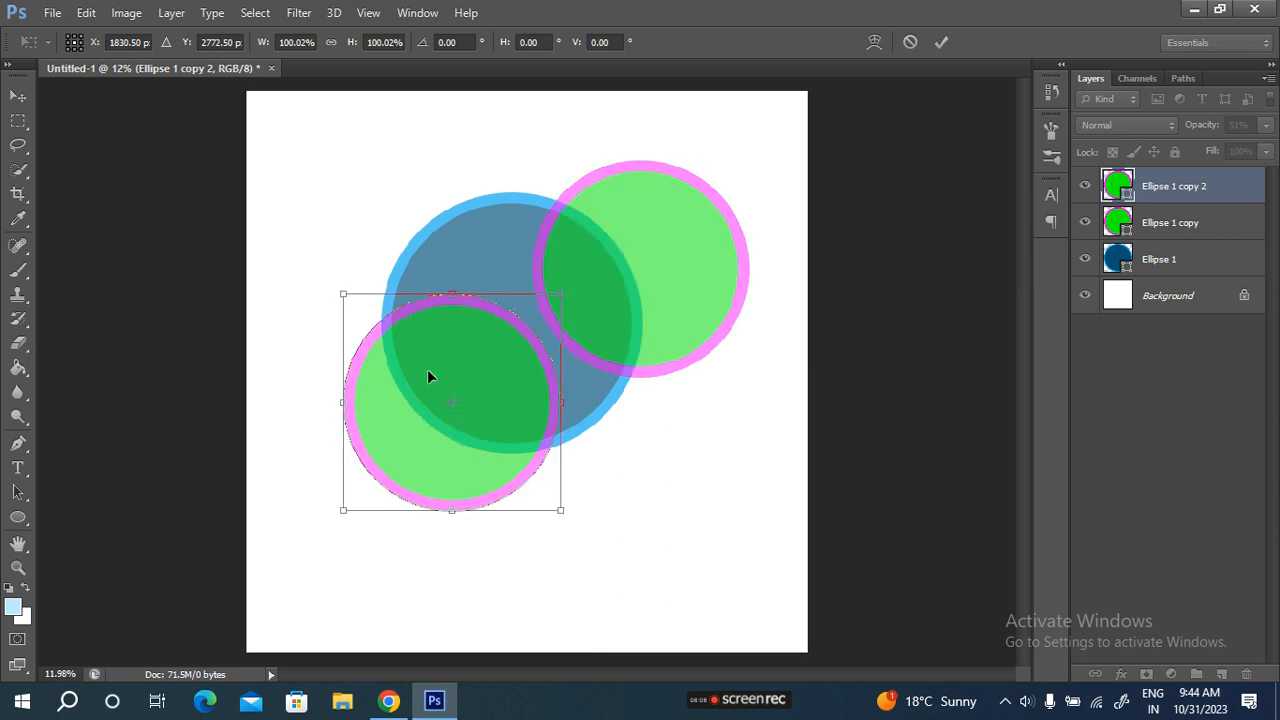
{"action": "left_click_drag", "start_coordinate": [530, 402], "coordinate": [501, 382]}
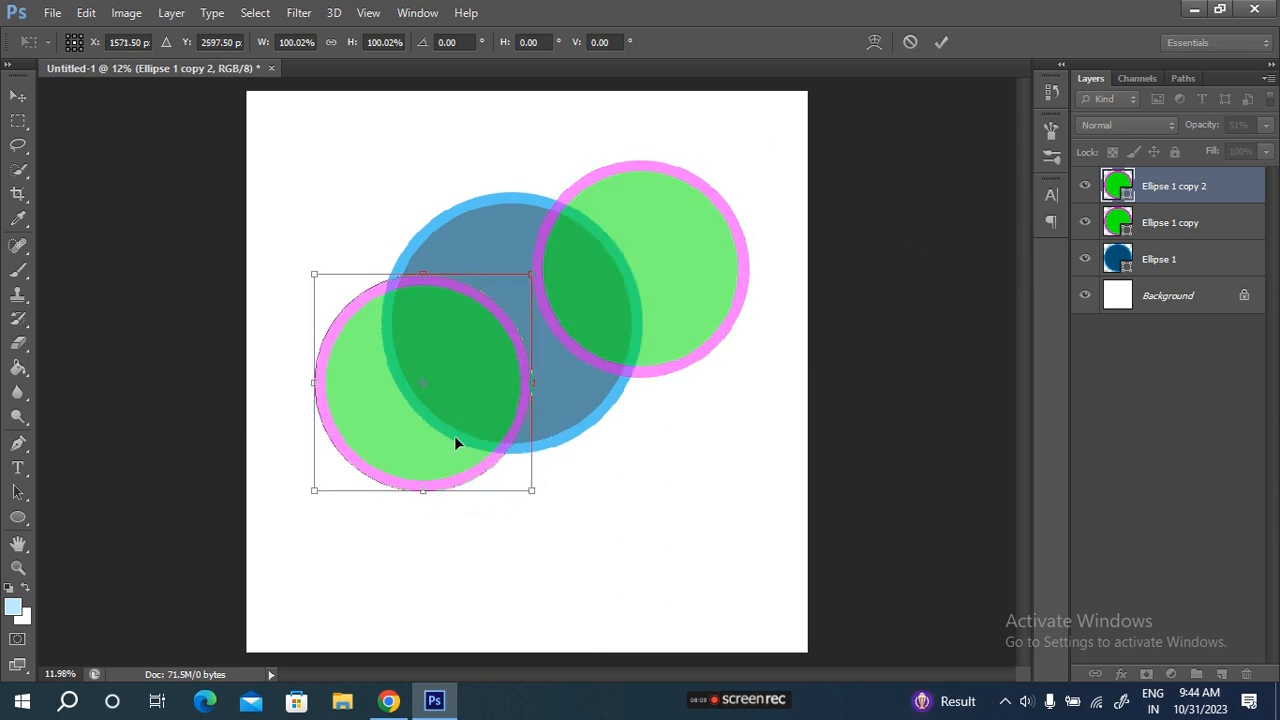
{"action": "left_click_drag", "start_coordinate": [440, 424], "coordinate": [447, 477]}
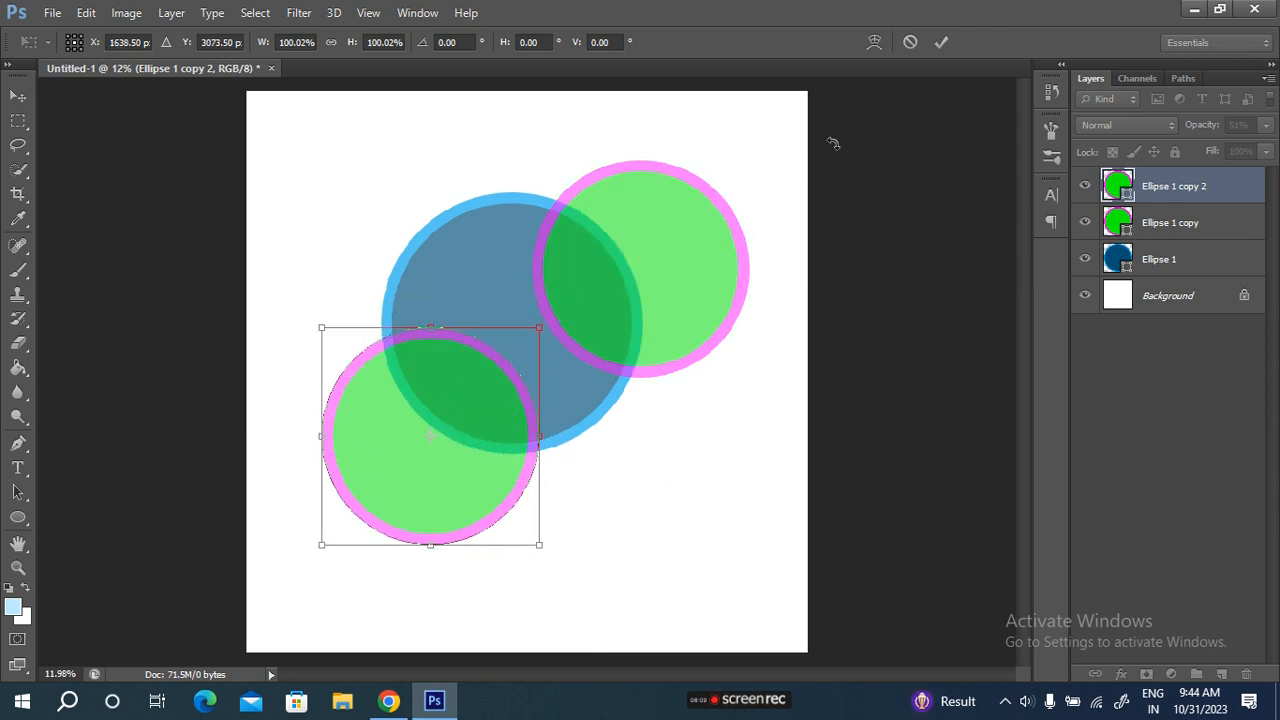
{"action": "left_click", "coordinate": [941, 42]}
Move the lower-left green copy beneath the blue circle in the layer order and set its opacity to 71%
{"action": "left_click_drag", "start_coordinate": [1190, 190], "coordinate": [1194, 278]}
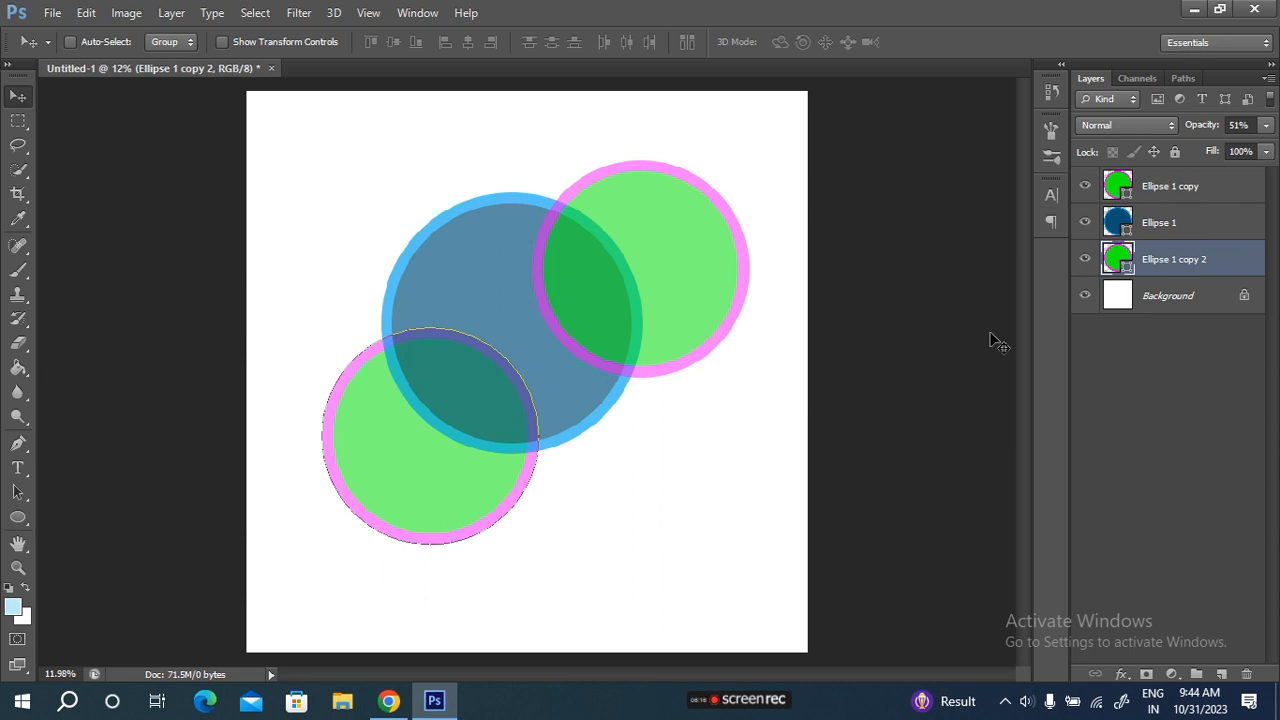
{"action": "left_click_drag", "start_coordinate": [1205, 130], "coordinate": [1233, 127]}
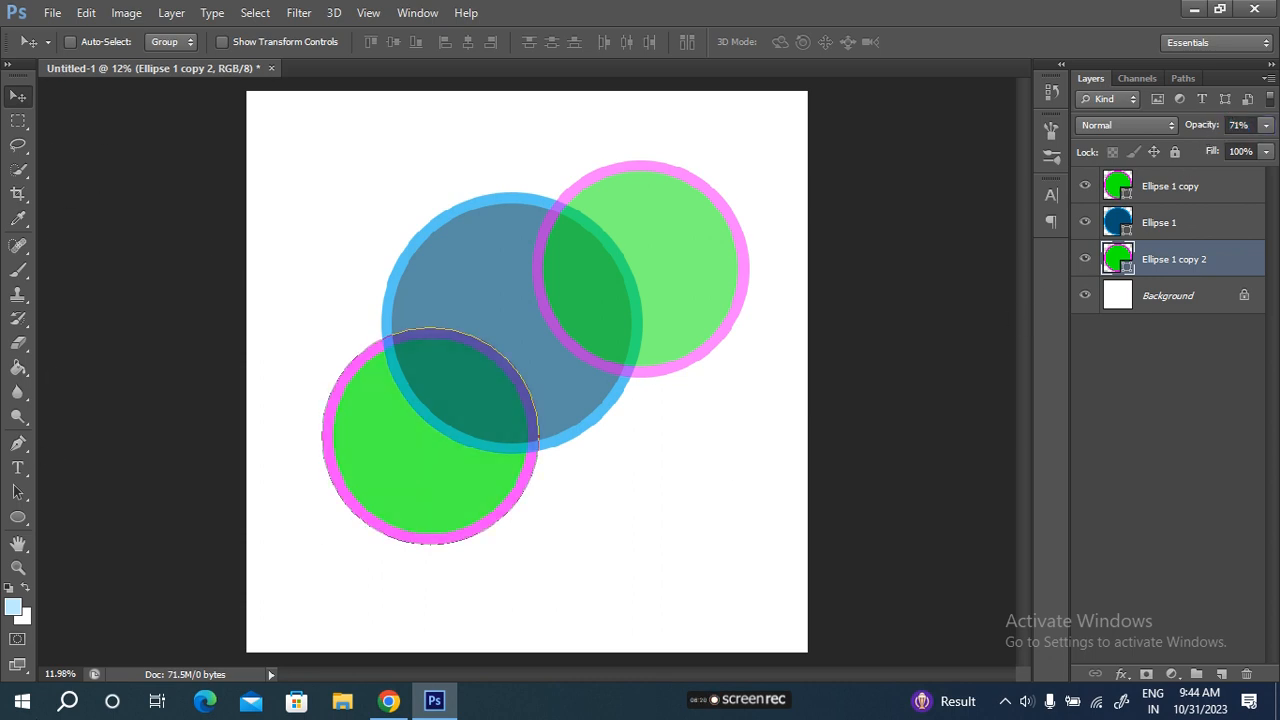
Change the lower-left circle's fill to dark green and its stroke to dark purple-magenta
{"action": "left_click", "coordinate": [18, 517]}
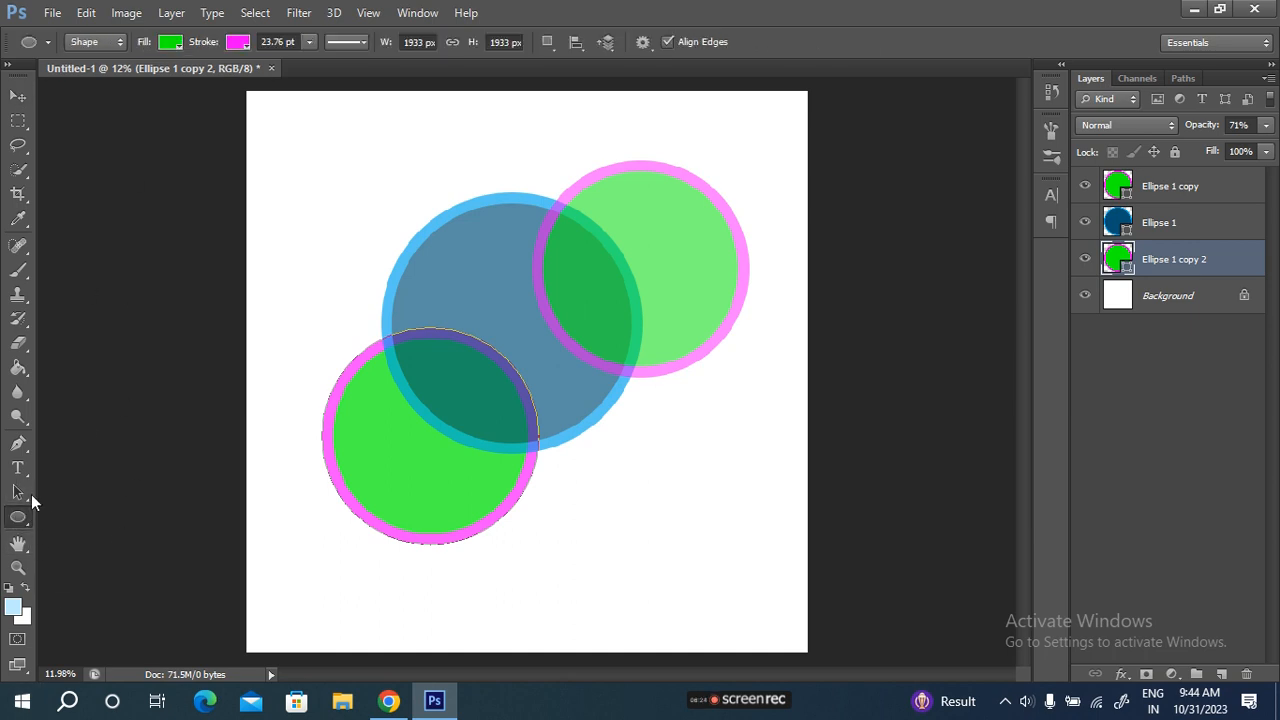
{"action": "left_click", "coordinate": [165, 43]}
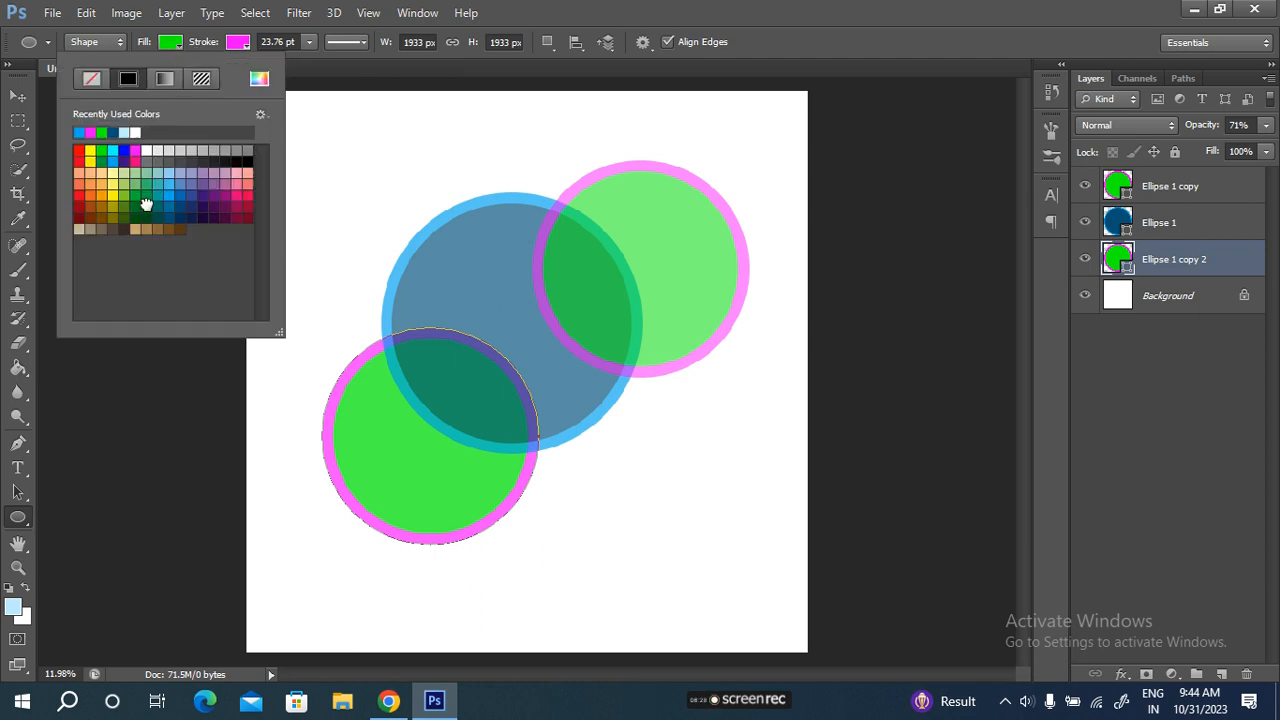
{"action": "left_click", "coordinate": [150, 202]}
{"action": "left_click", "coordinate": [238, 45]}
{"action": "left_click", "coordinate": [238, 45]}
{"action": "left_click", "coordinate": [288, 196]}
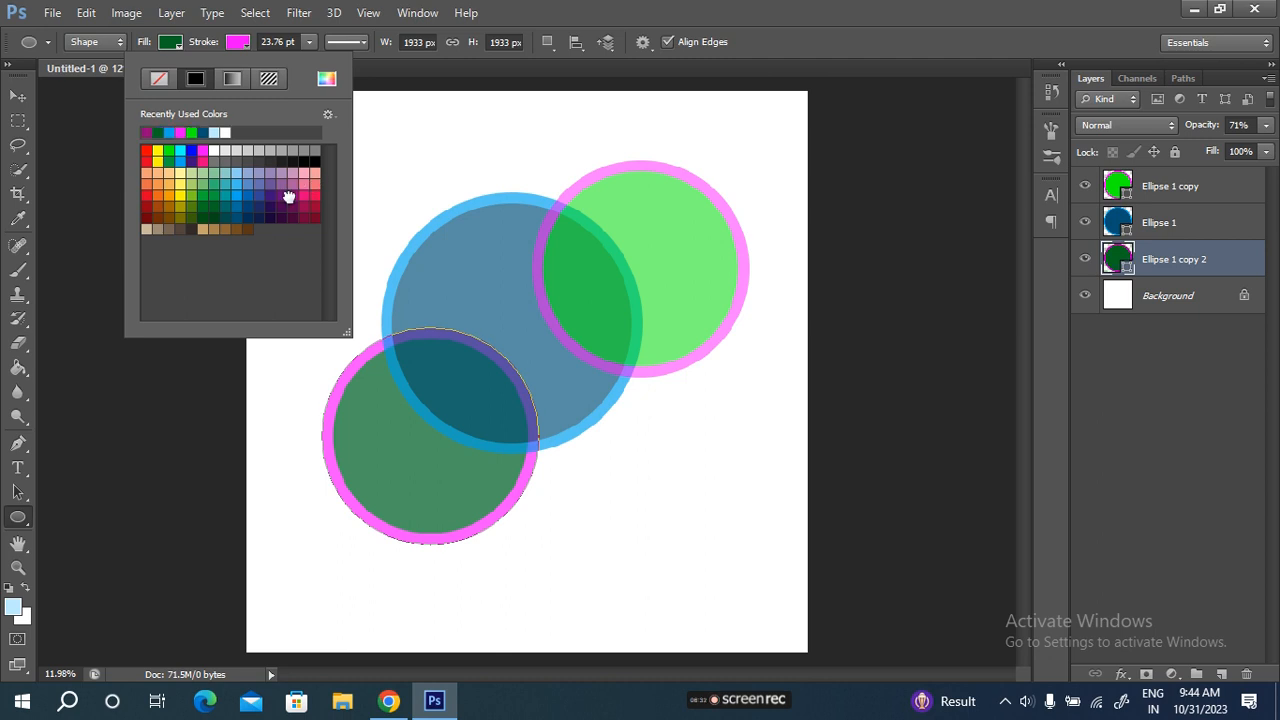
{"action": "left_click", "coordinate": [210, 44]}
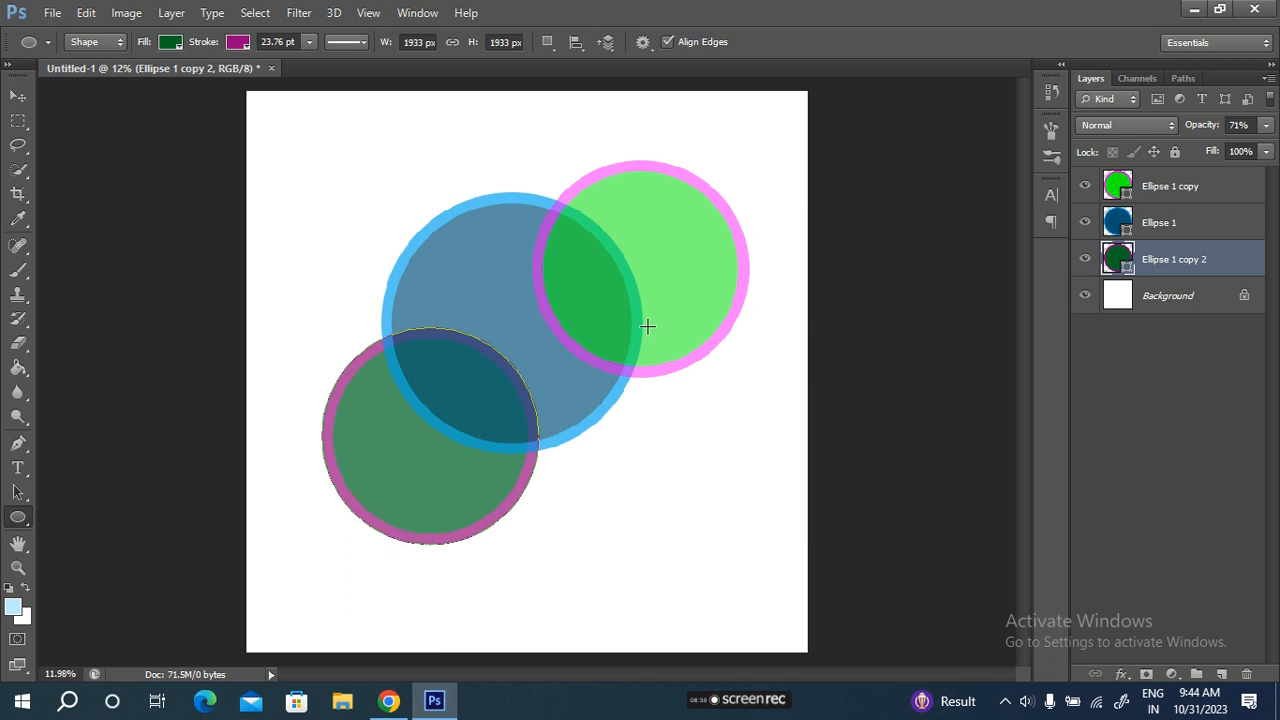
Scale the three overlapping circles together to about 90% and move them to the canvas's upper-left area
{"action": "left_click", "coordinate": [1180, 190], "text": "shift"}
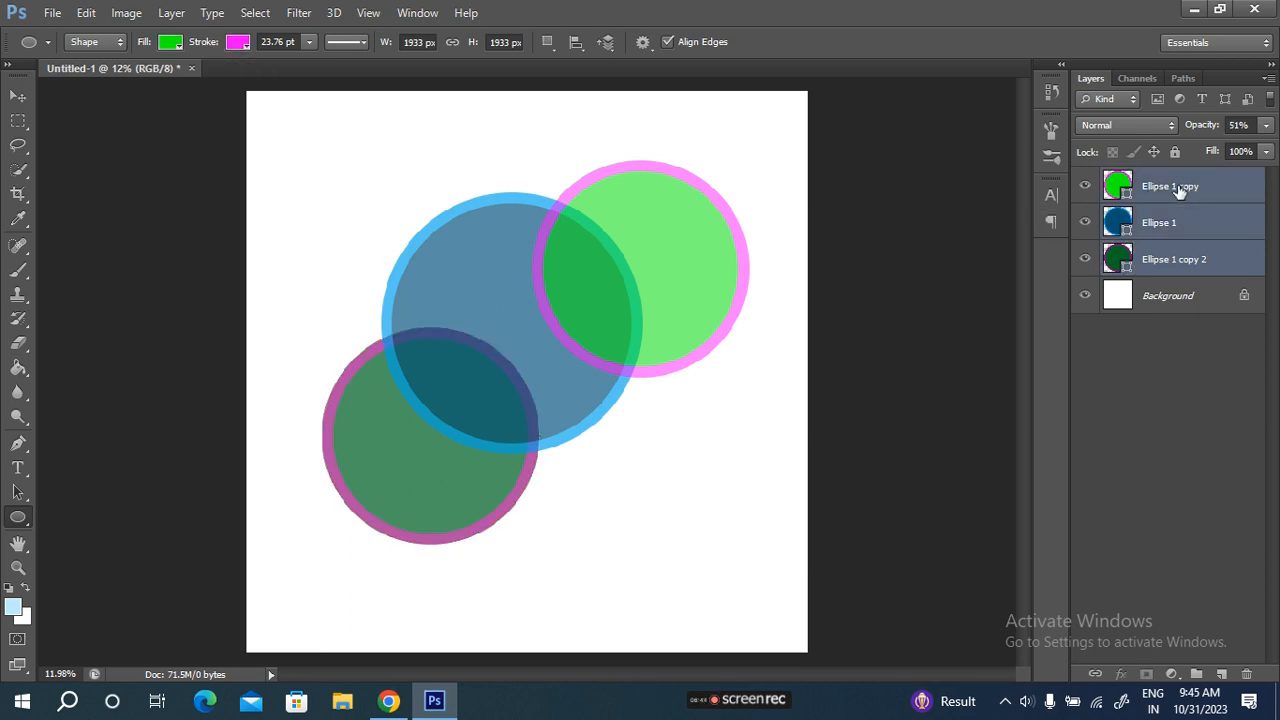
{"action": "key", "text": "ctrl+t"}
{"action": "left_click_drag", "start_coordinate": [536, 365], "coordinate": [503, 338]}
{"action": "left_click_drag", "start_coordinate": [690, 488], "coordinate": [652, 452]}
{"action": "left_click_drag", "start_coordinate": [624, 222], "coordinate": [618, 214]}
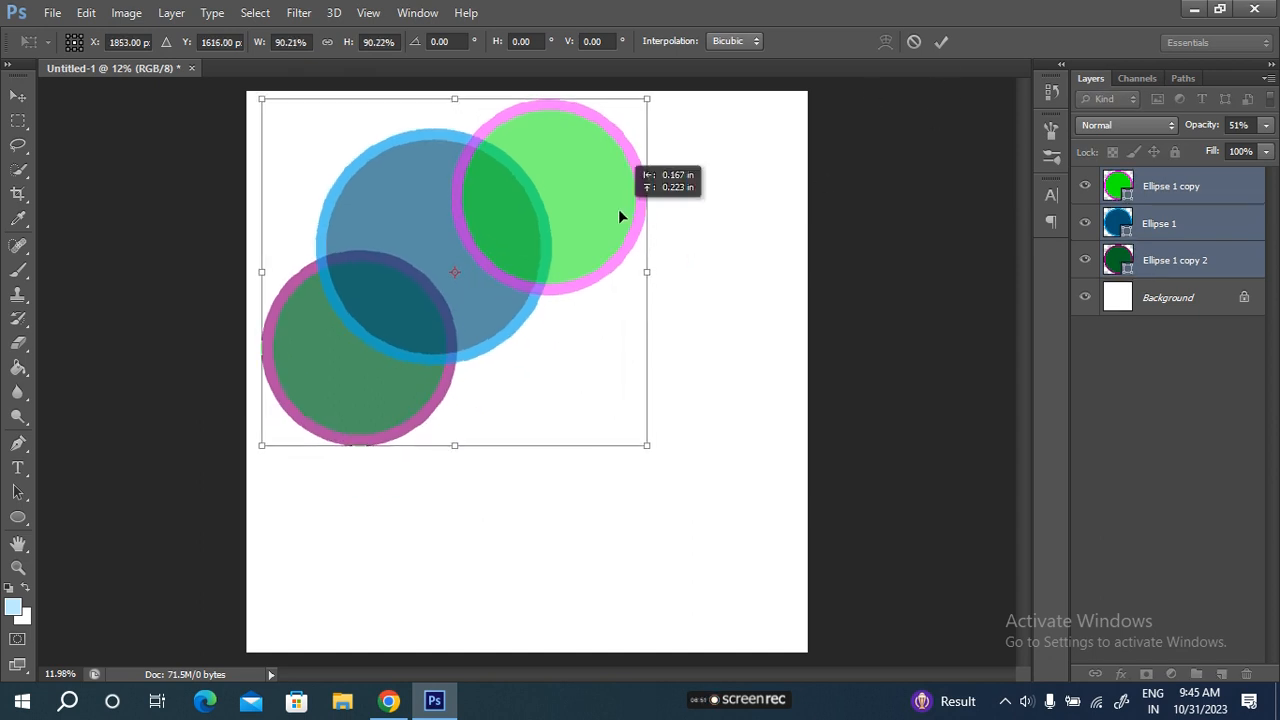
{"action": "left_click", "coordinate": [940, 46]}
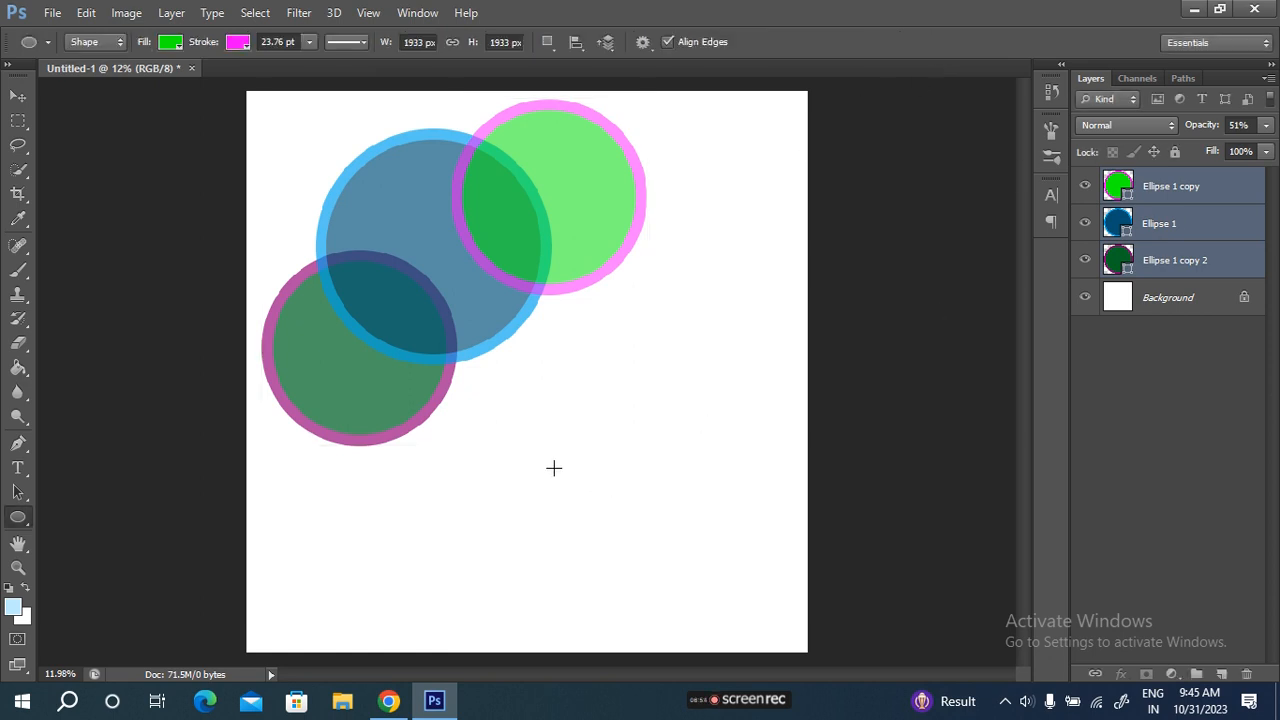
Draw a circle about 1529 px in diameter in the canvas's lower-right area and fill it with red
{"action": "left_click_drag", "start_coordinate": [520, 440], "coordinate": [783, 609]}
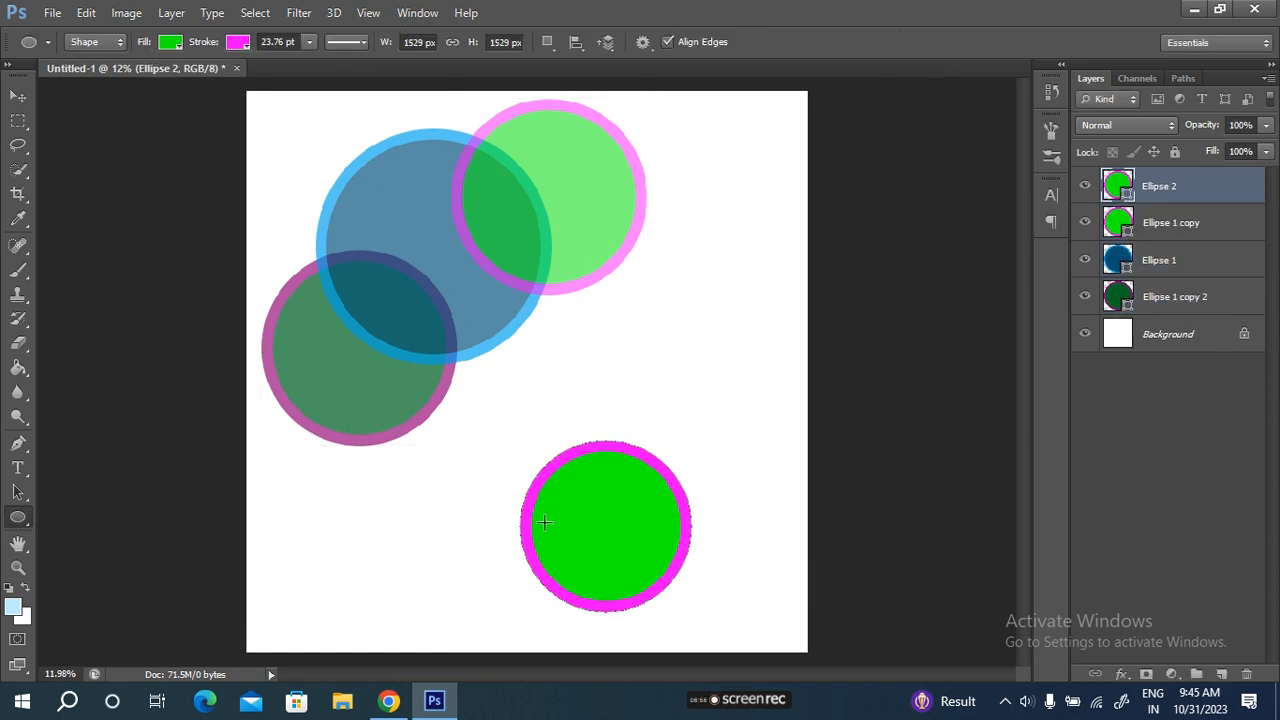
{"action": "left_click", "coordinate": [170, 42]}
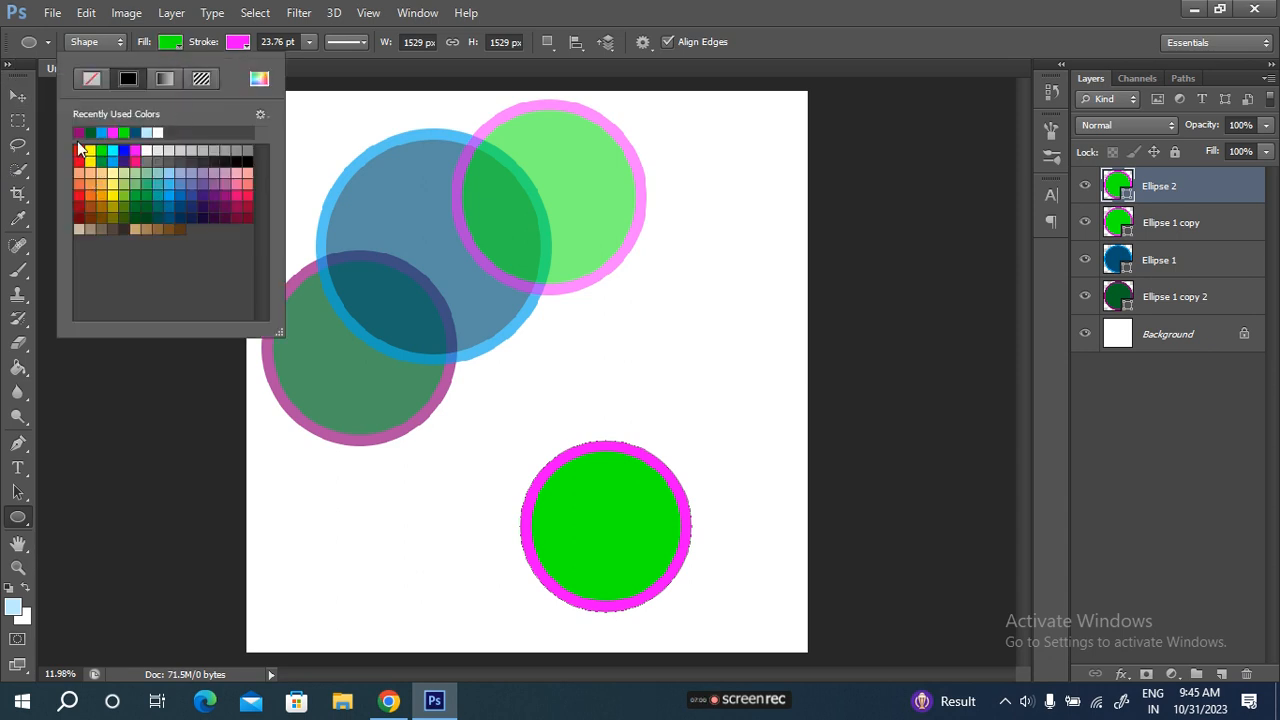
{"action": "left_click", "coordinate": [79, 150]}
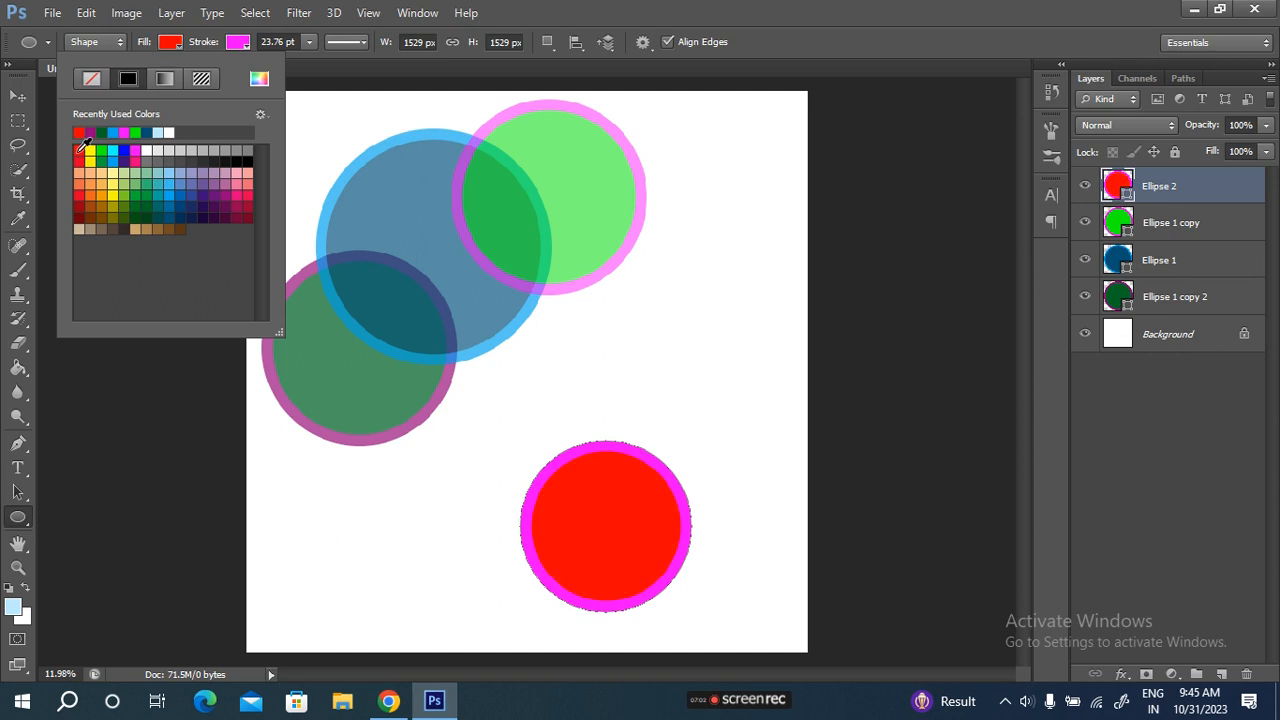
Change the red circle's stroke to black and make the stroke thinner
{"action": "left_click", "coordinate": [240, 44]}
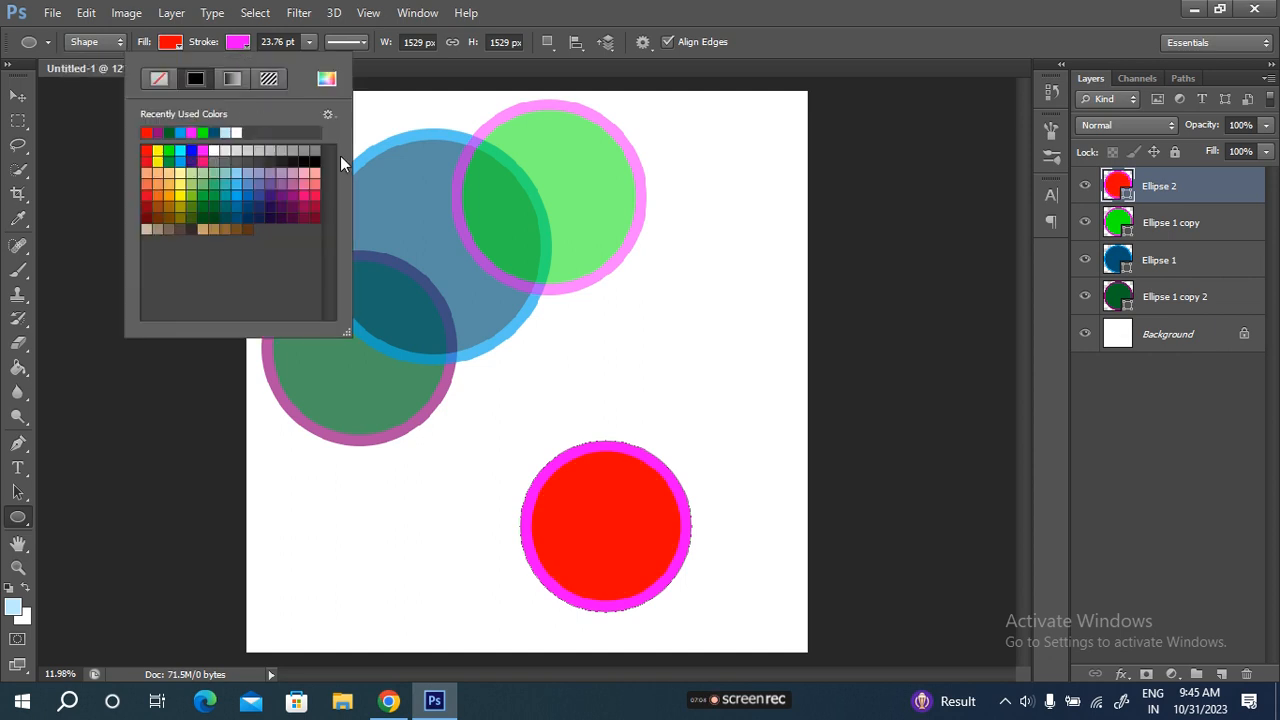
{"action": "left_click", "coordinate": [315, 159]}
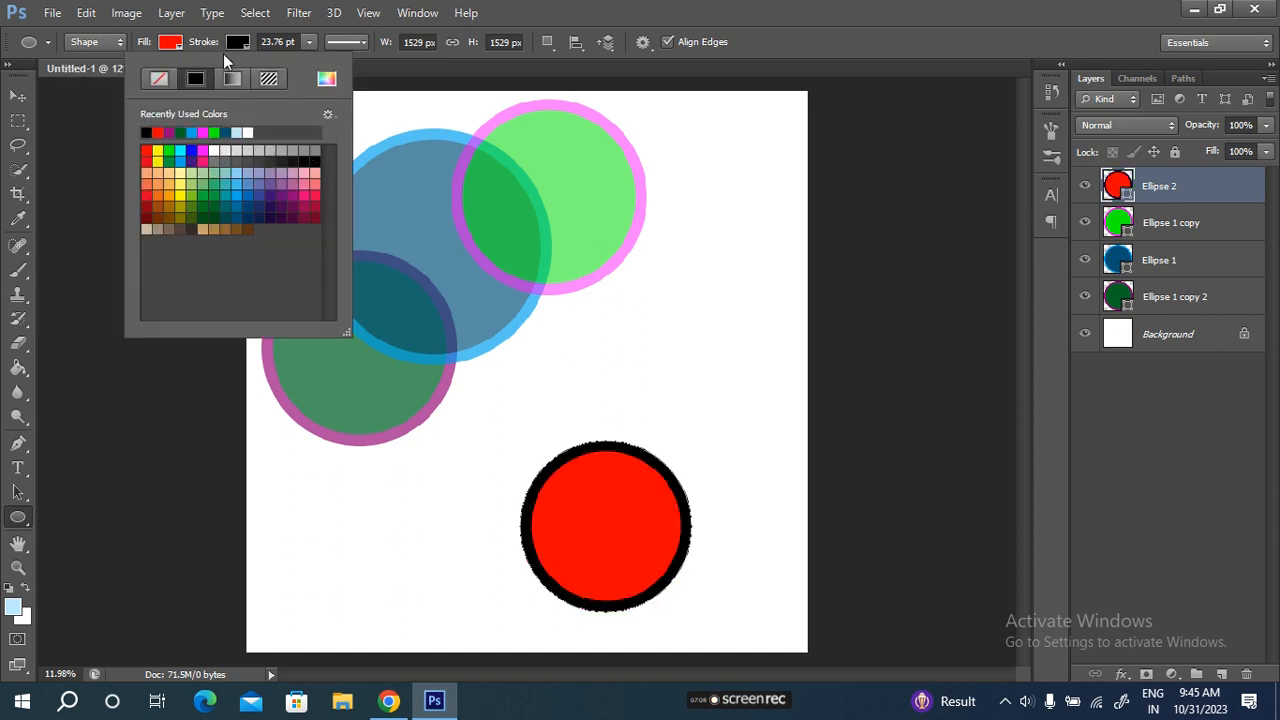
{"action": "left_click_drag", "start_coordinate": [209, 47], "coordinate": [198, 47]}
Move the red circle closer to the canvas's lower-right corner and duplicate it in place
{"action": "left_click", "coordinate": [18, 99]}
{"action": "left_click_drag", "start_coordinate": [639, 513], "coordinate": [723, 523]}
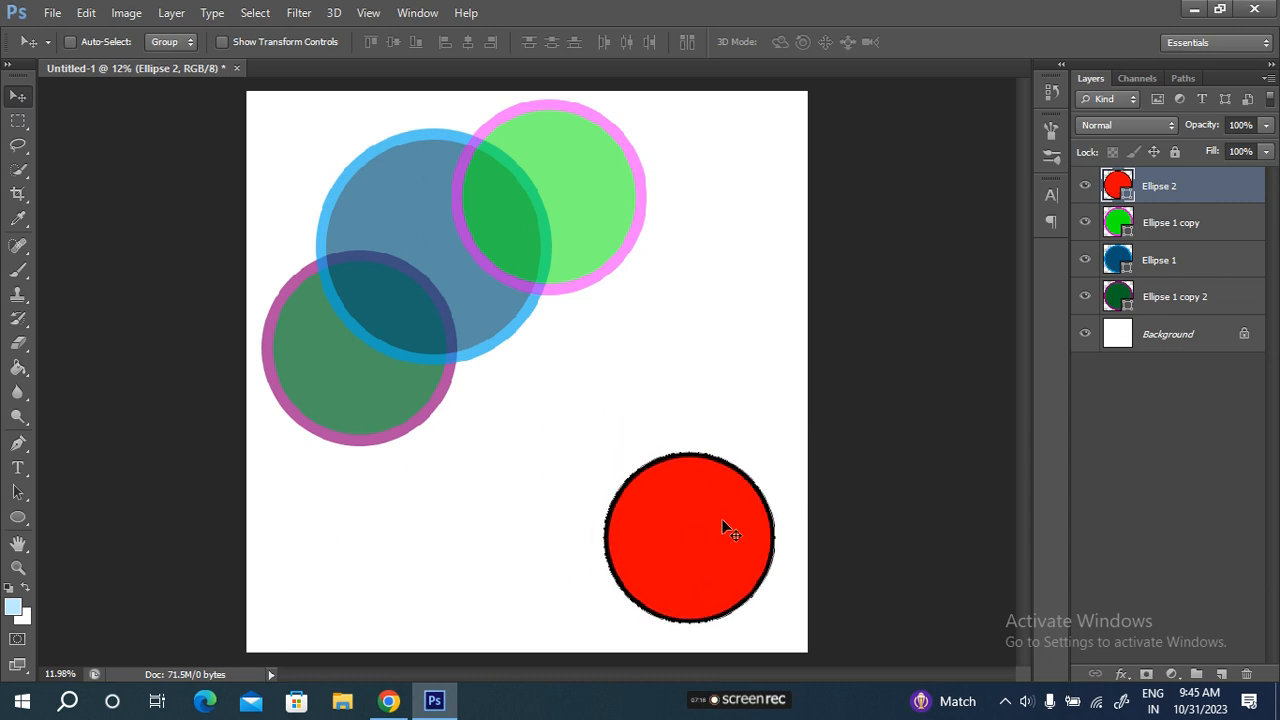
{"action": "key", "text": "ctrl+j"}
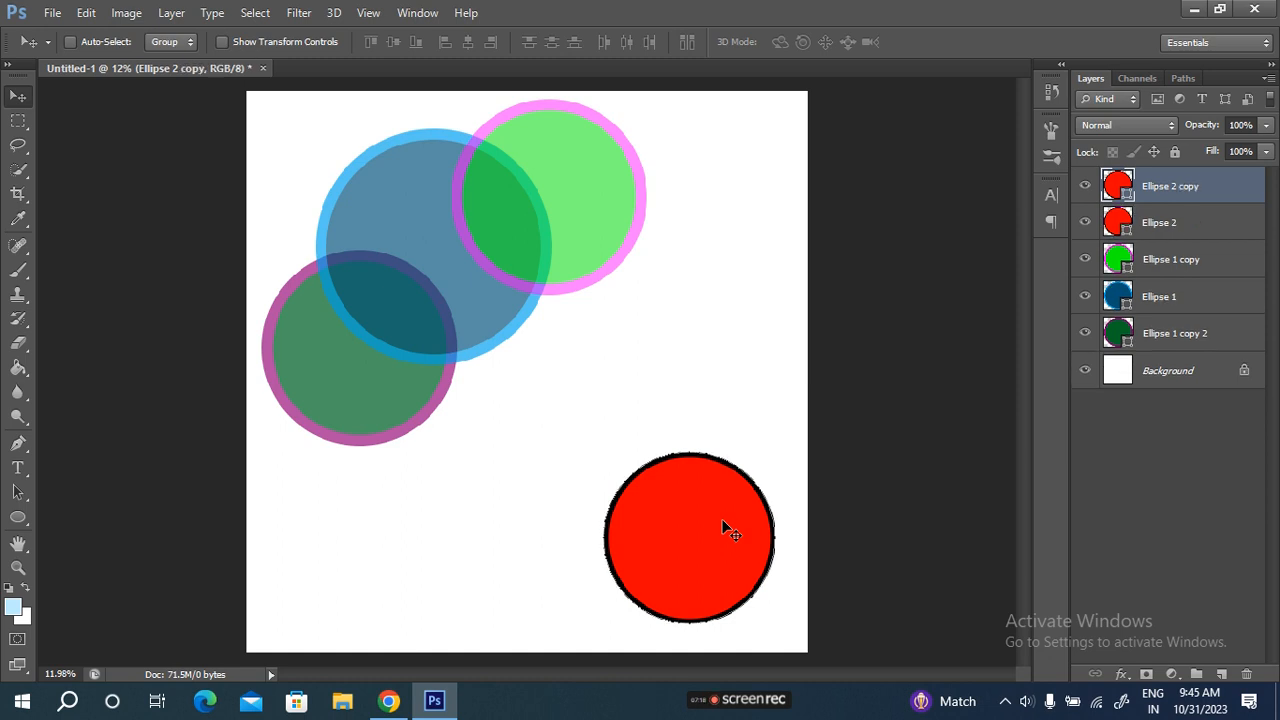
Scale the duplicated red circle down to about 857 px in diameter and place it just above the original
{"action": "key", "text": "ctrl+t"}
{"action": "left_click_drag", "start_coordinate": [722, 519], "coordinate": [731, 318]}
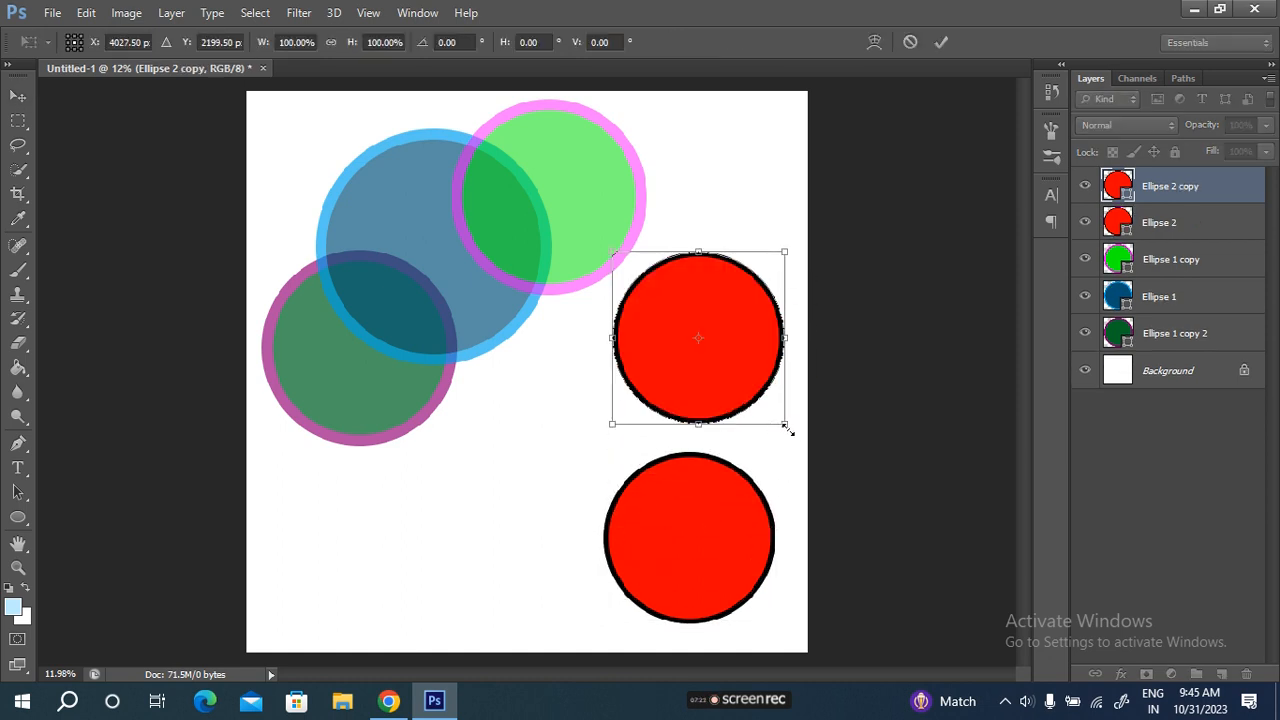
{"action": "left_click_drag", "start_coordinate": [787, 424], "coordinate": [709, 348]}
{"action": "left_click_drag", "start_coordinate": [626, 305], "coordinate": [654, 385]}
{"action": "left_click", "coordinate": [942, 42]}
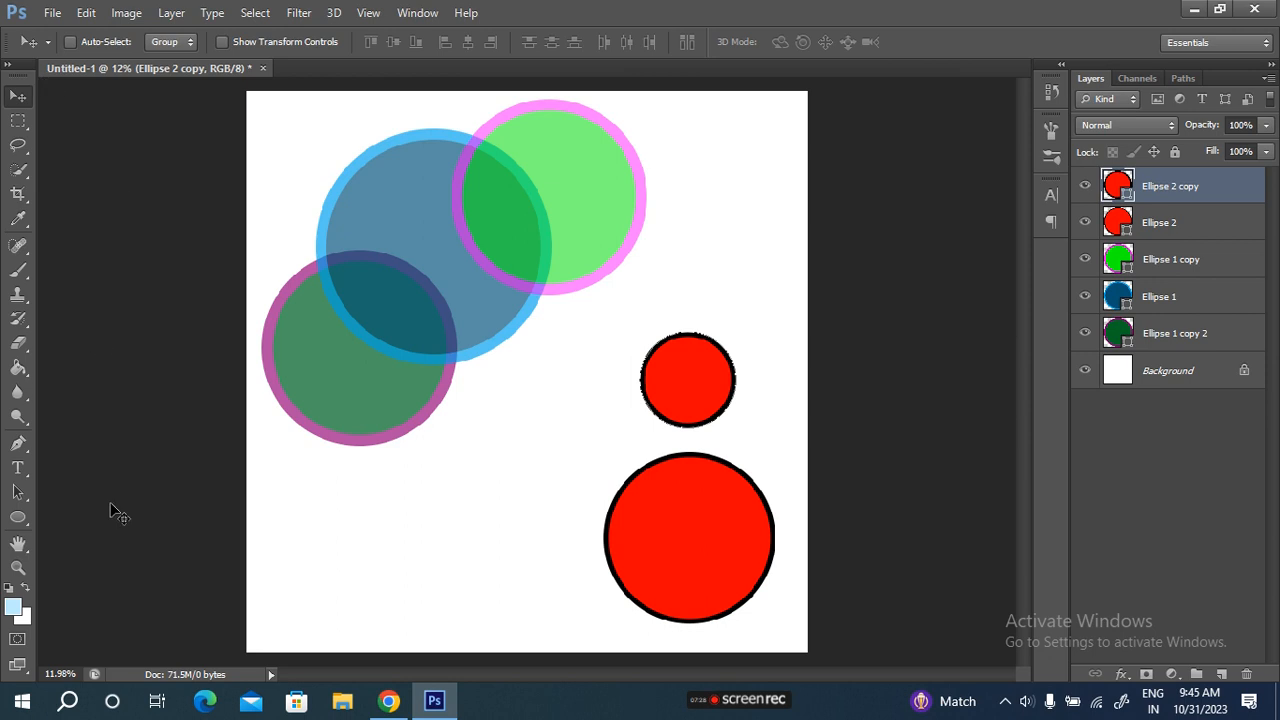
Change the small red circle's fill to bright blue
{"action": "left_click", "coordinate": [18, 518]}
{"action": "left_click", "coordinate": [172, 42]}
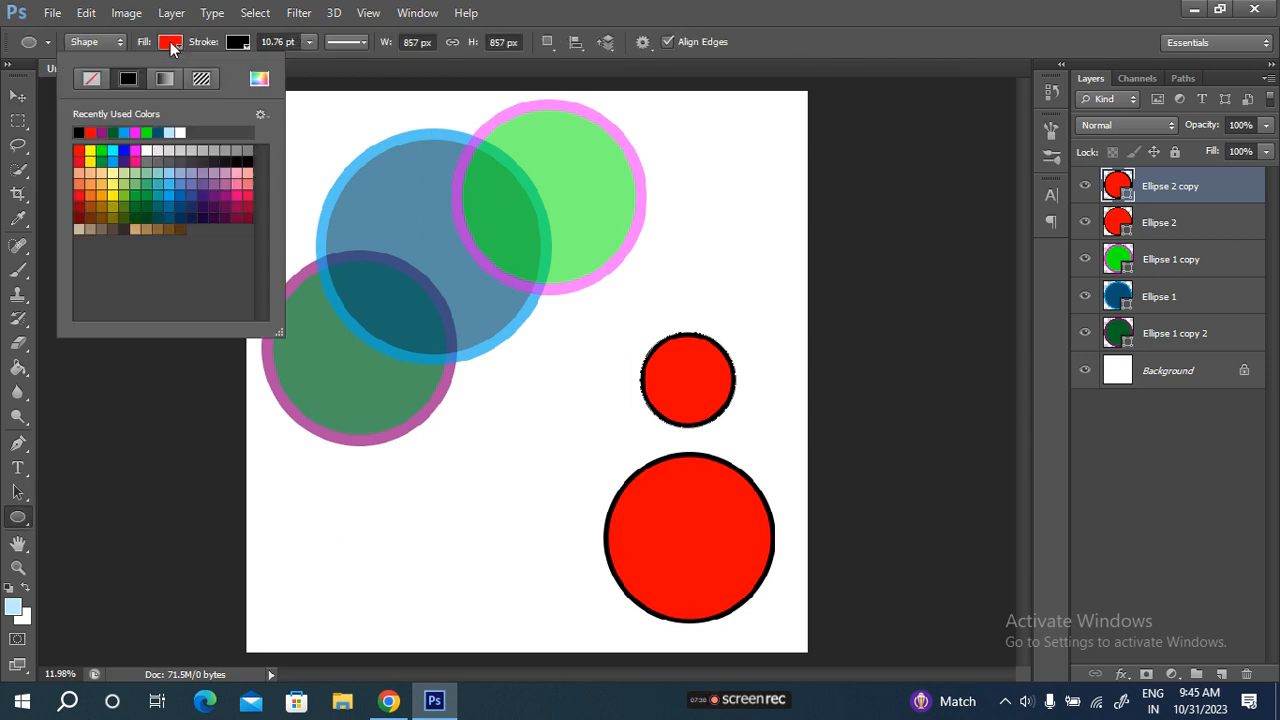
{"action": "left_click", "coordinate": [123, 161]}
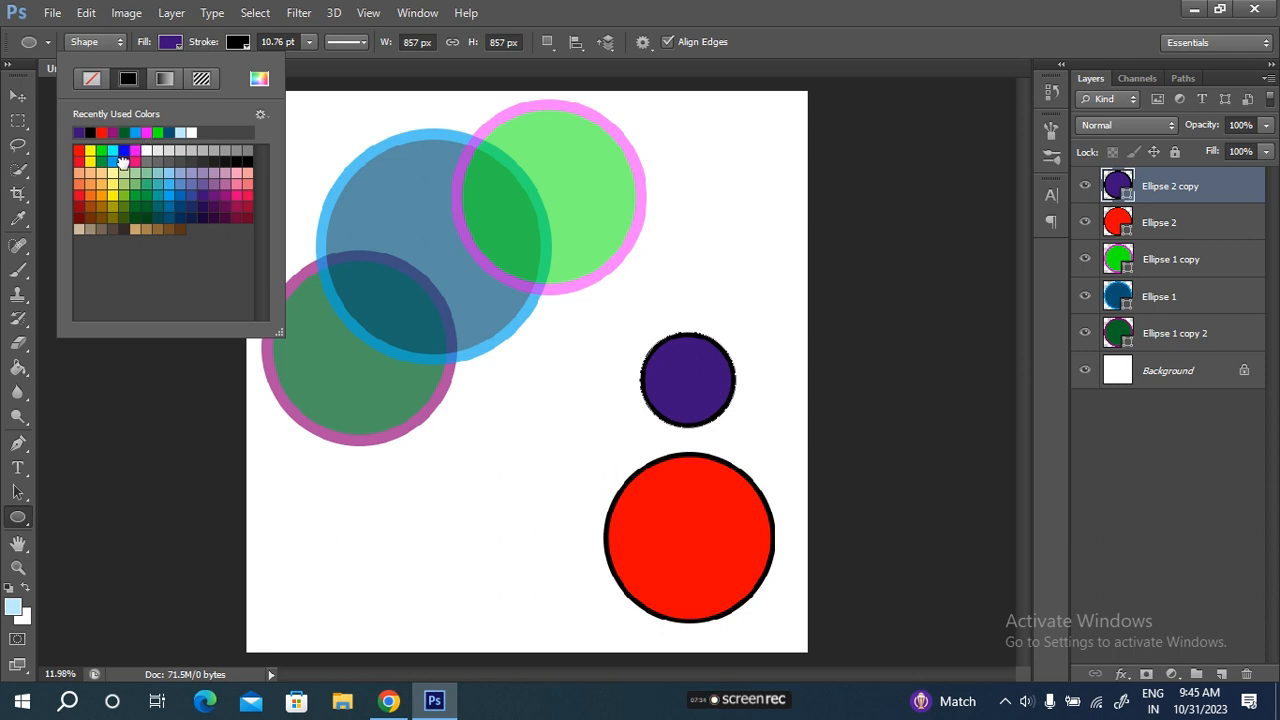
{"action": "left_click", "coordinate": [116, 158]}
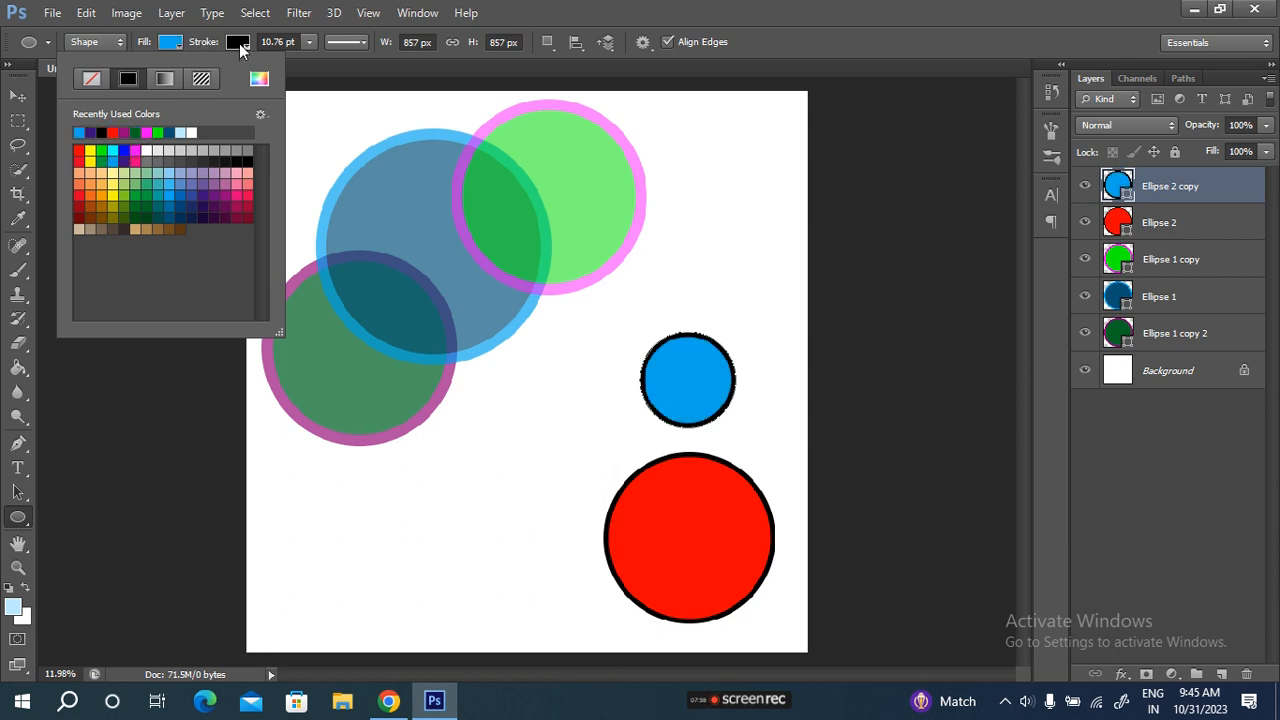
{"action": "left_click", "coordinate": [204, 46]}
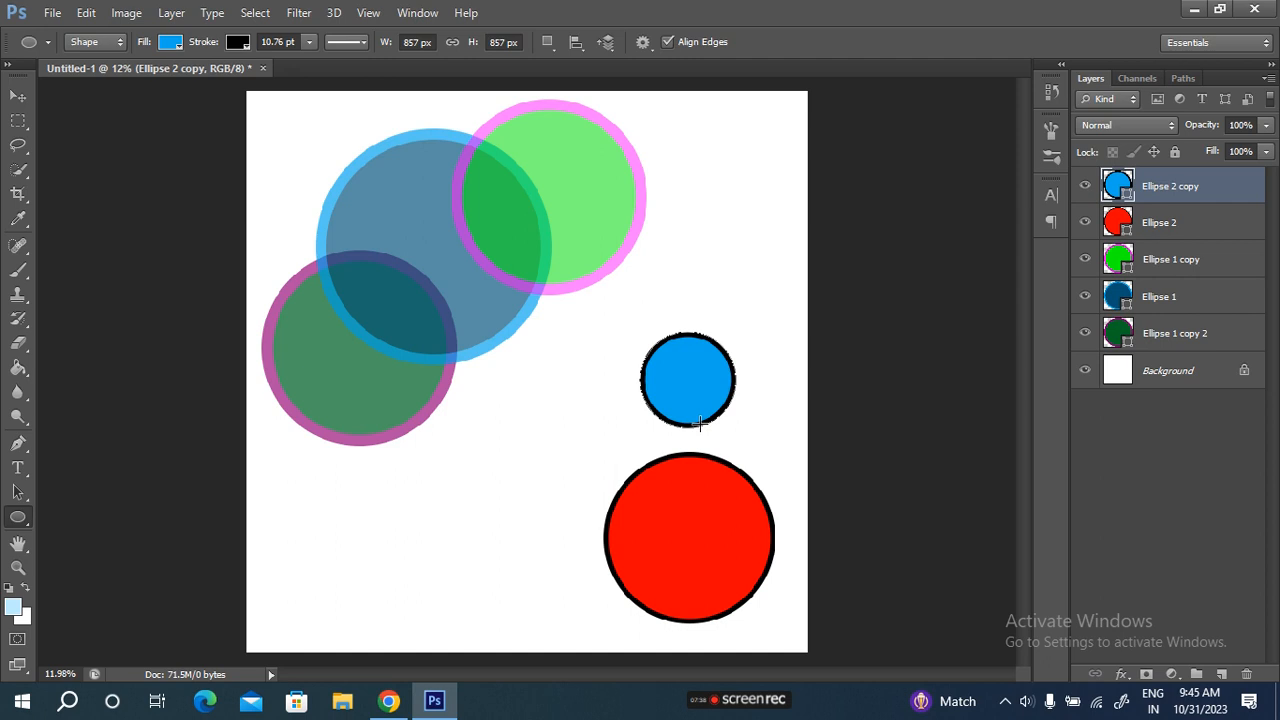
Duplicate the small blue circle, move the copy beside the red circle and stretch its height to about 200%
{"action": "key", "text": "ctrl+j"}
{"action": "key", "text": "ctrl+t"}
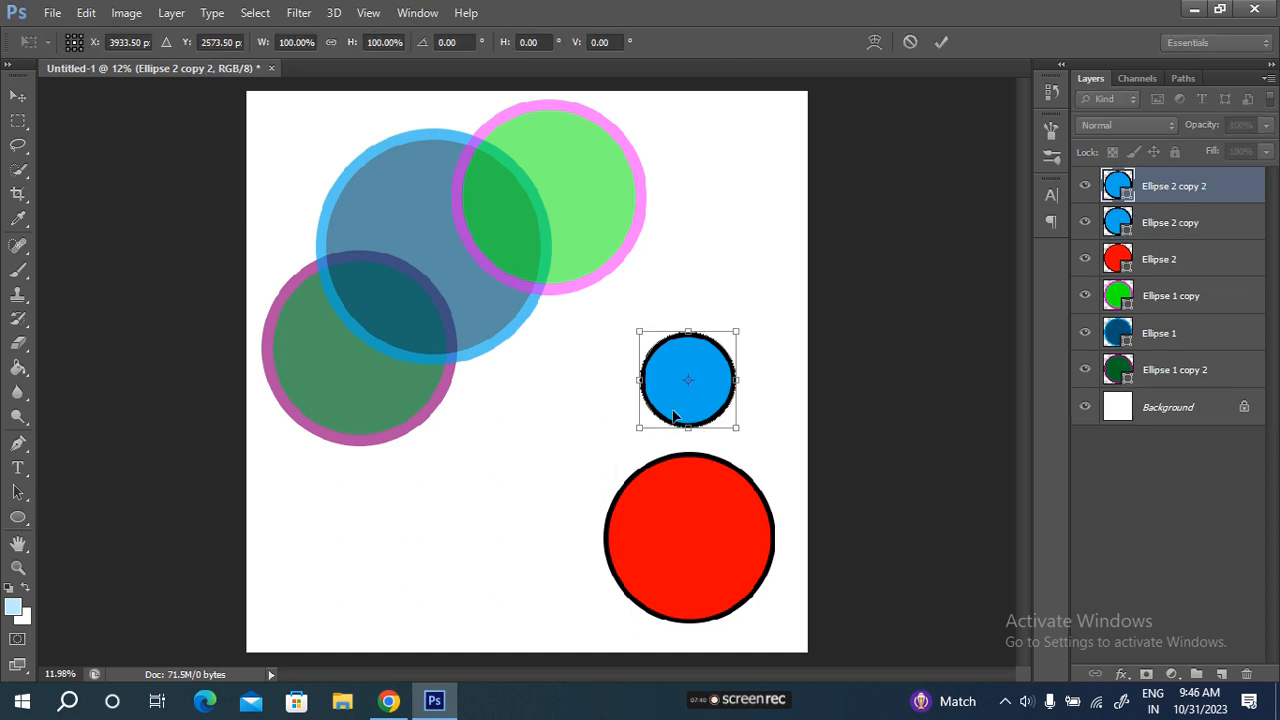
{"action": "left_click_drag", "start_coordinate": [668, 372], "coordinate": [451, 477]}
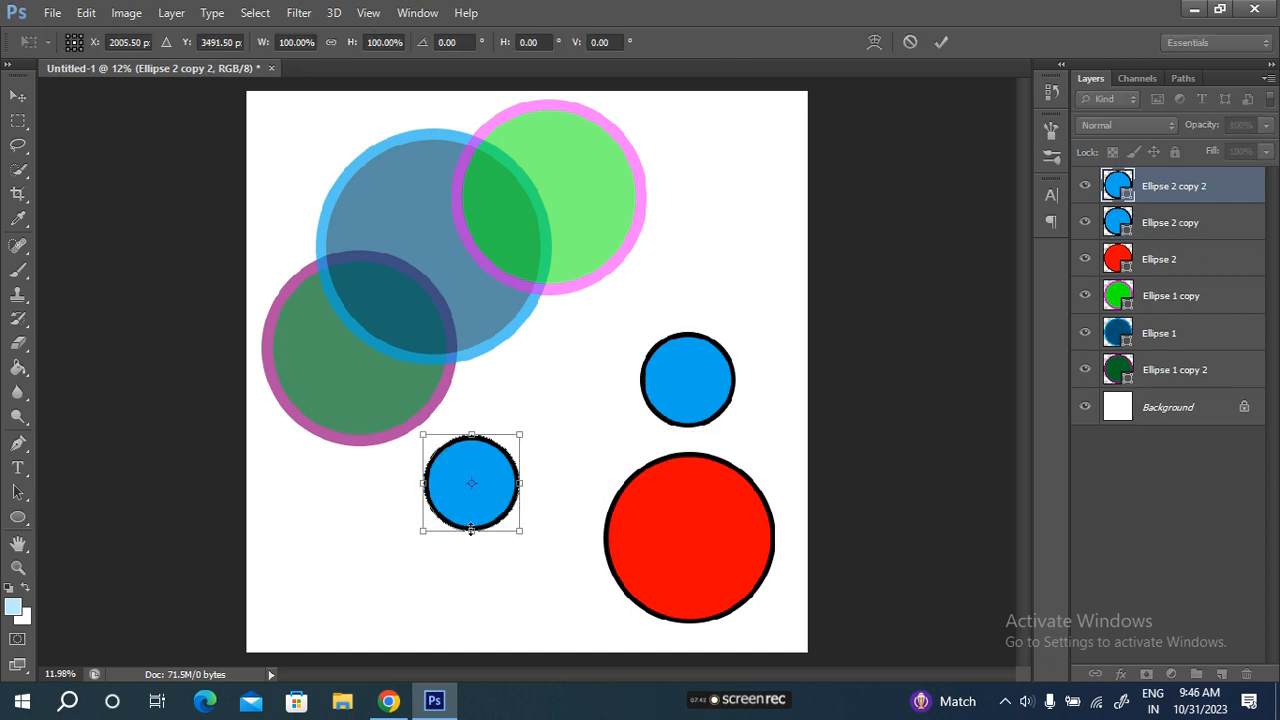
{"action": "left_click_drag", "start_coordinate": [469, 543], "coordinate": [460, 626]}
{"action": "left_click_drag", "start_coordinate": [495, 565], "coordinate": [532, 569]}
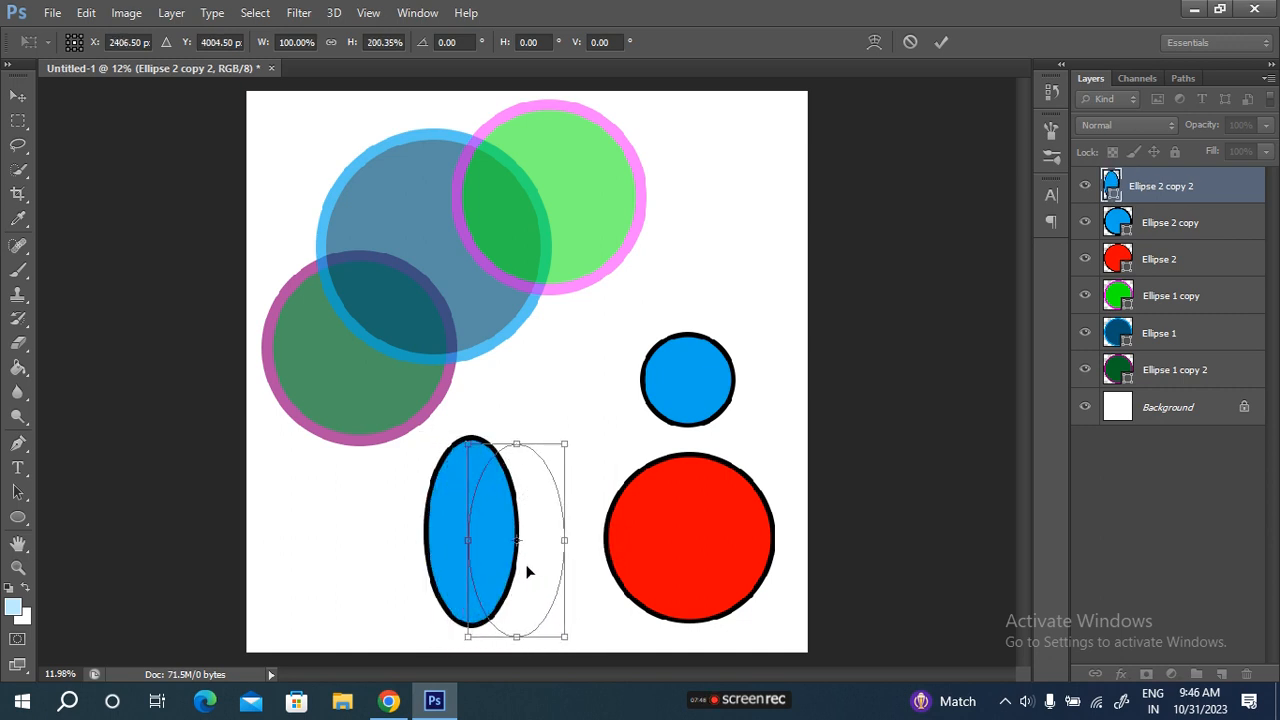
{"action": "left_click", "coordinate": [938, 42]}
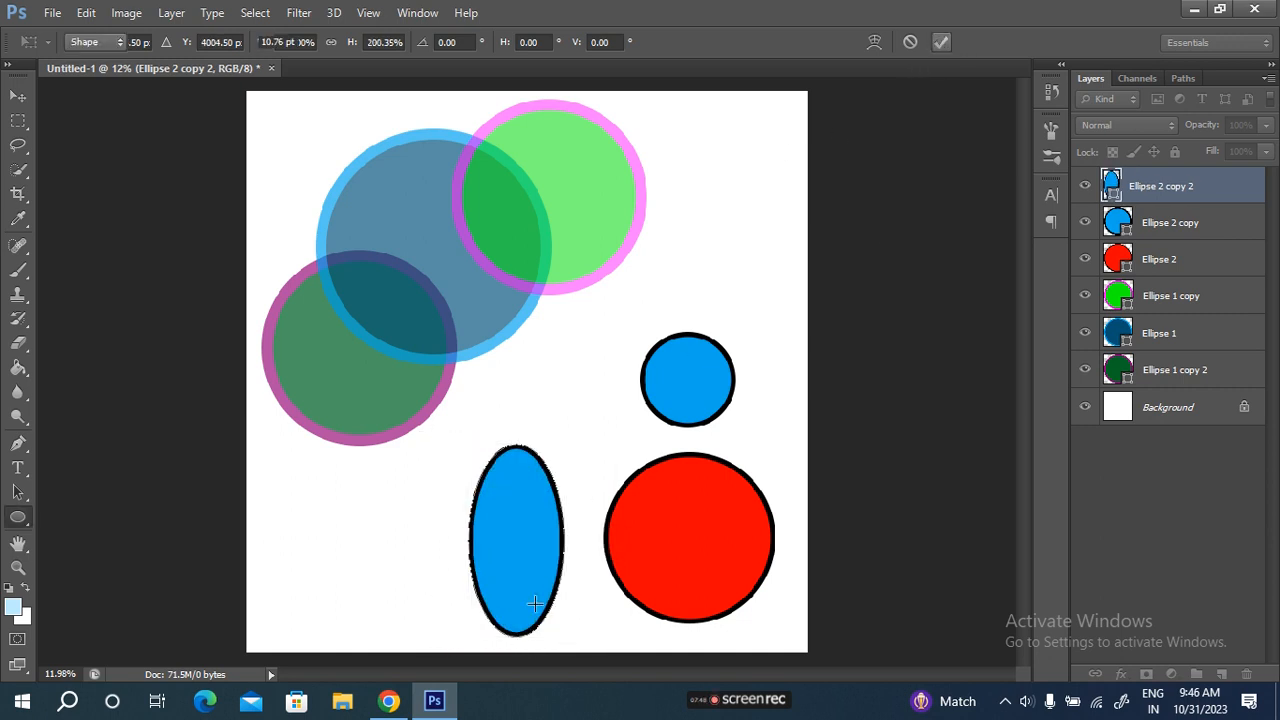
Fill the tall ellipse with dark brown and give it a light tan stroke about 18.75 pt wide
{"action": "left_click", "coordinate": [171, 43]}
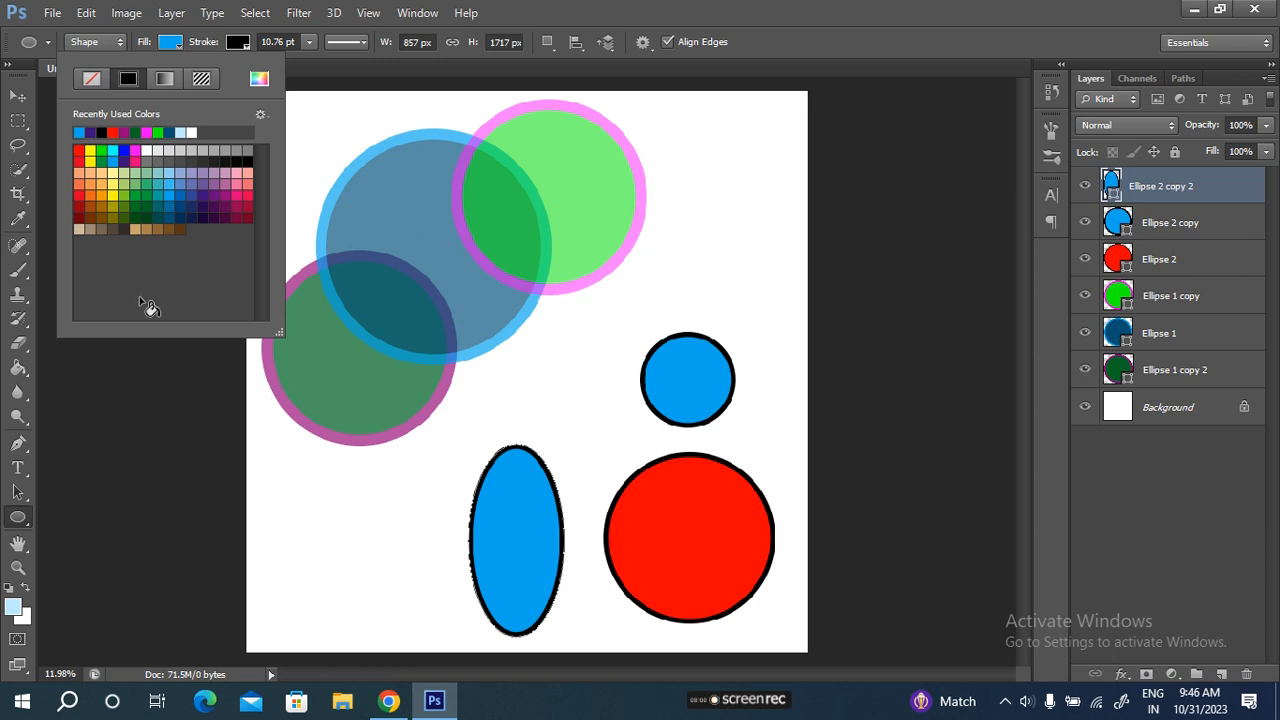
{"action": "left_click", "coordinate": [182, 228]}
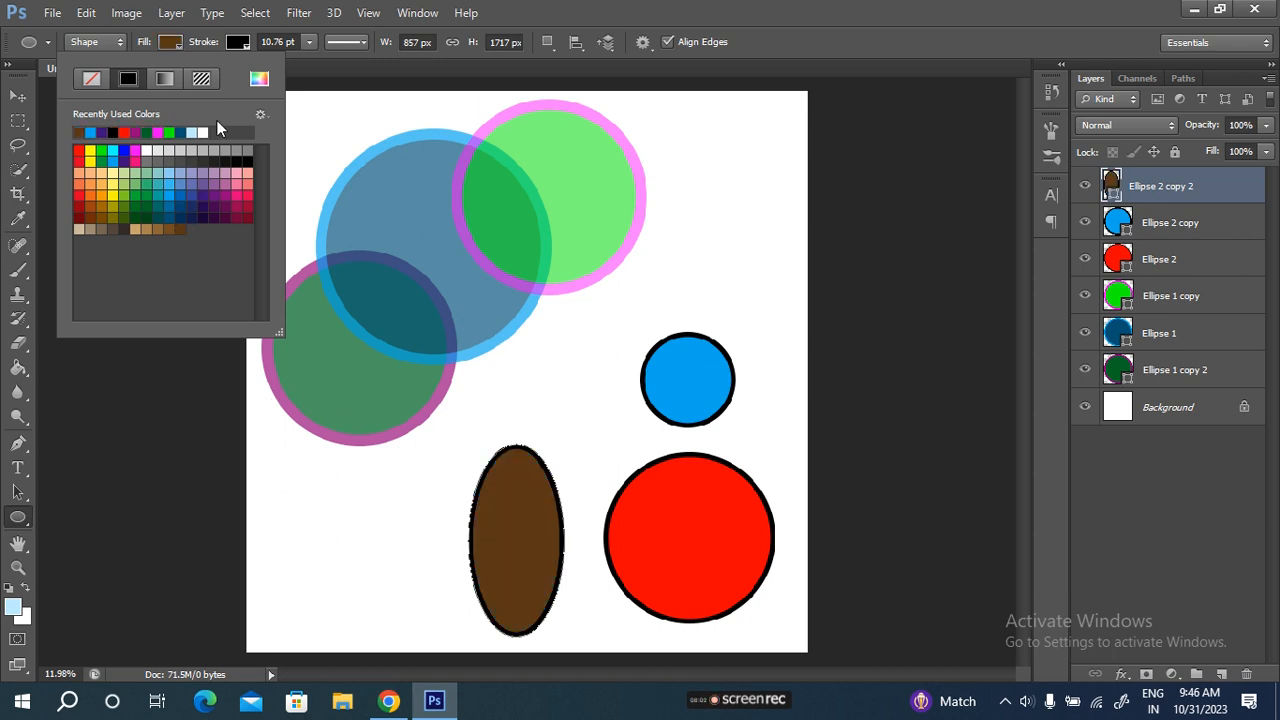
{"action": "left_click", "coordinate": [230, 44]}
{"action": "left_click", "coordinate": [230, 44]}
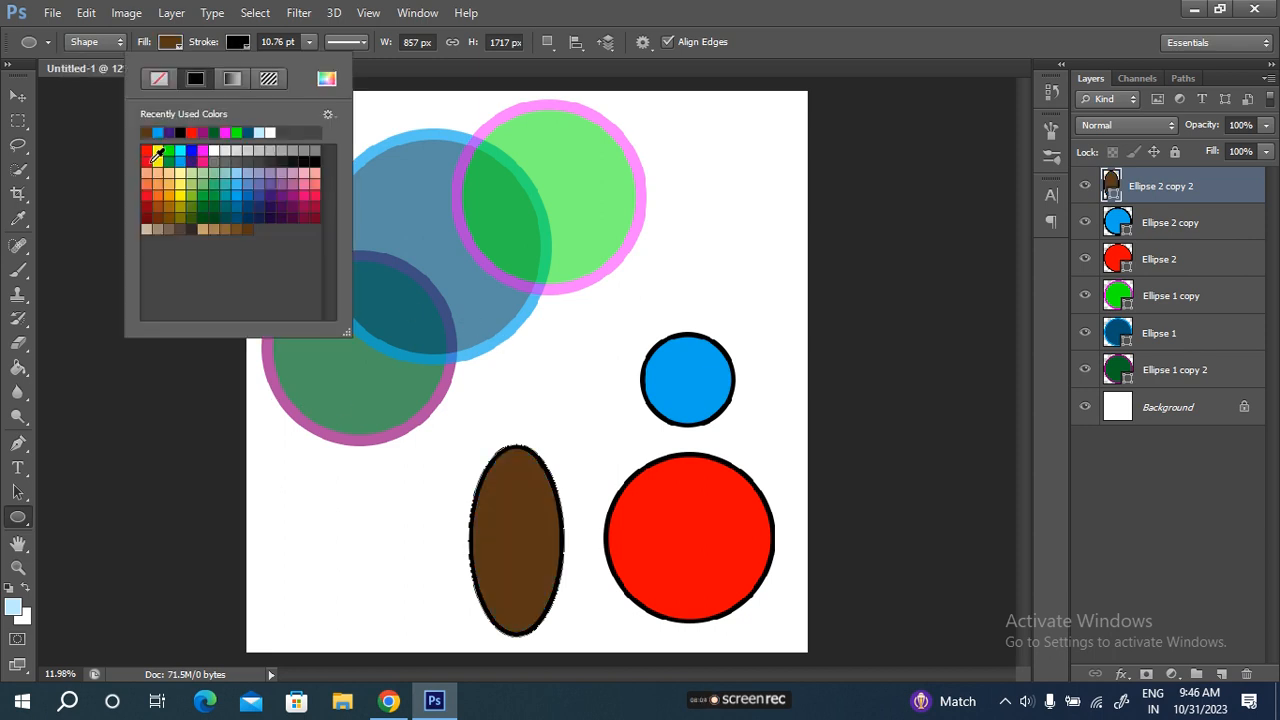
{"action": "left_click", "coordinate": [205, 230]}
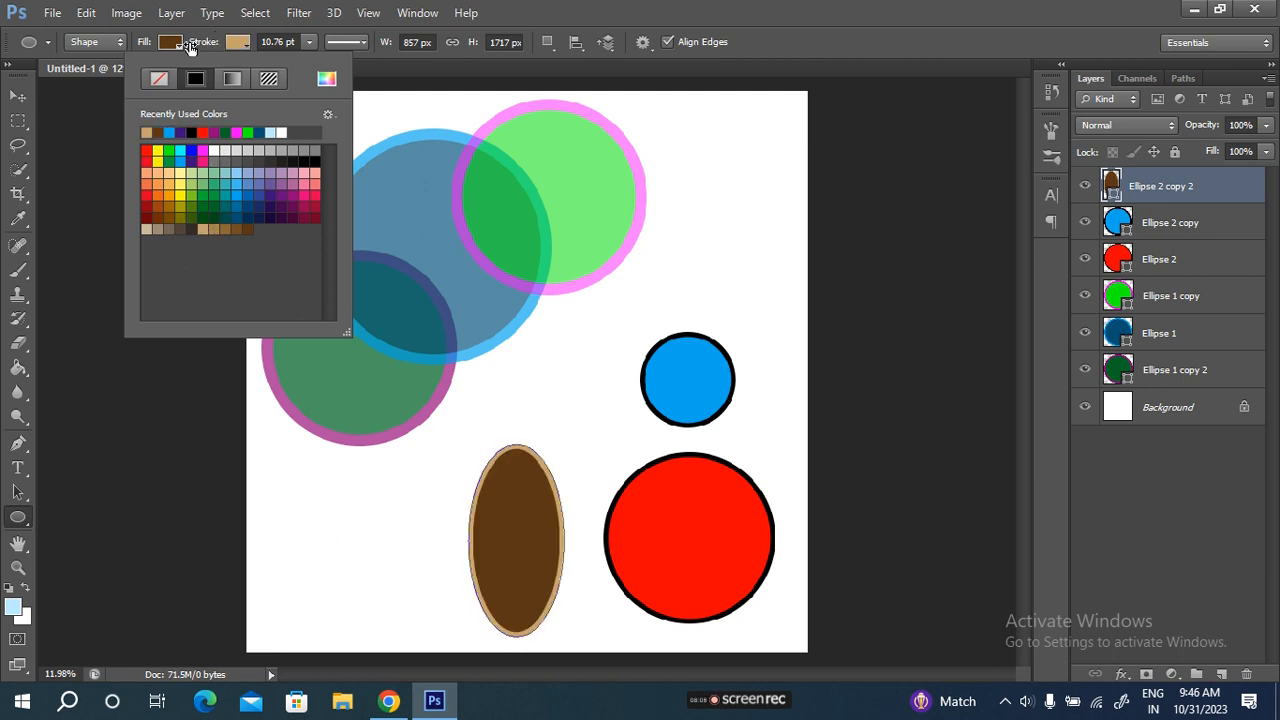
{"action": "left_click_drag", "start_coordinate": [190, 48], "coordinate": [204, 48]}
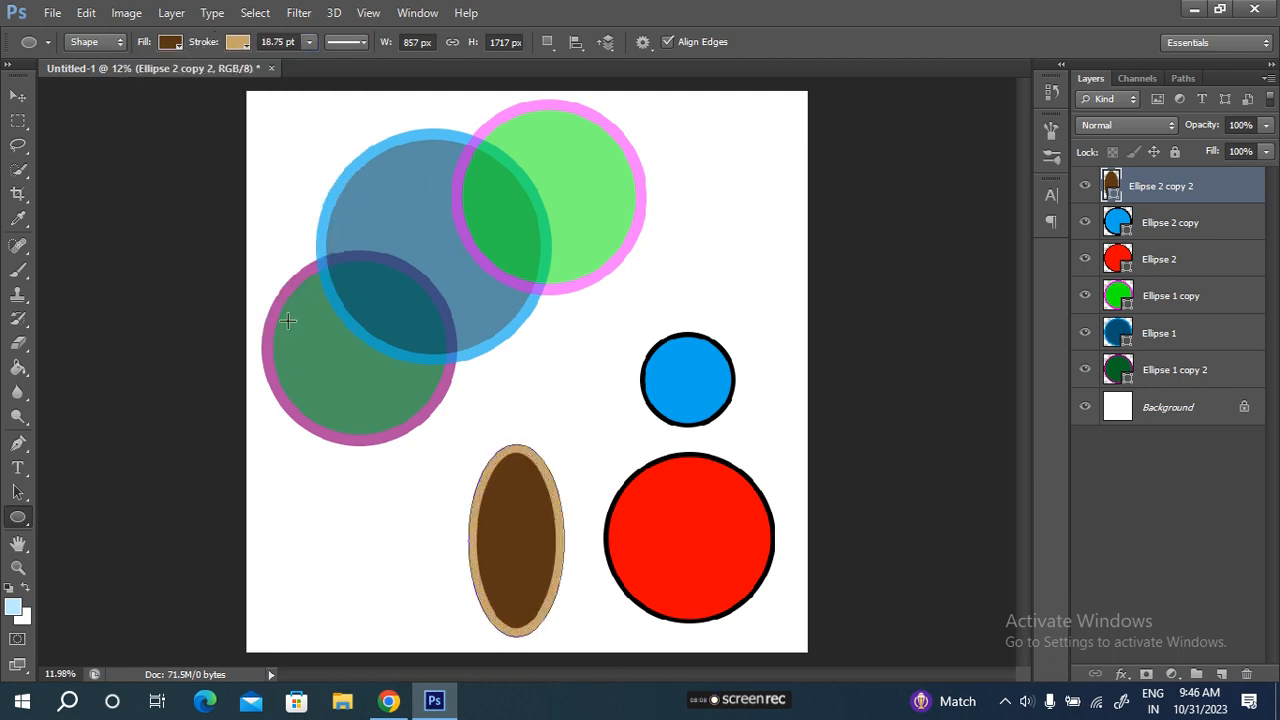
Duplicate the brown ellipse, reshape the copy to about 2560 by 924 px and place it above the small blue circle
{"action": "key", "text": "ctrl+j"}
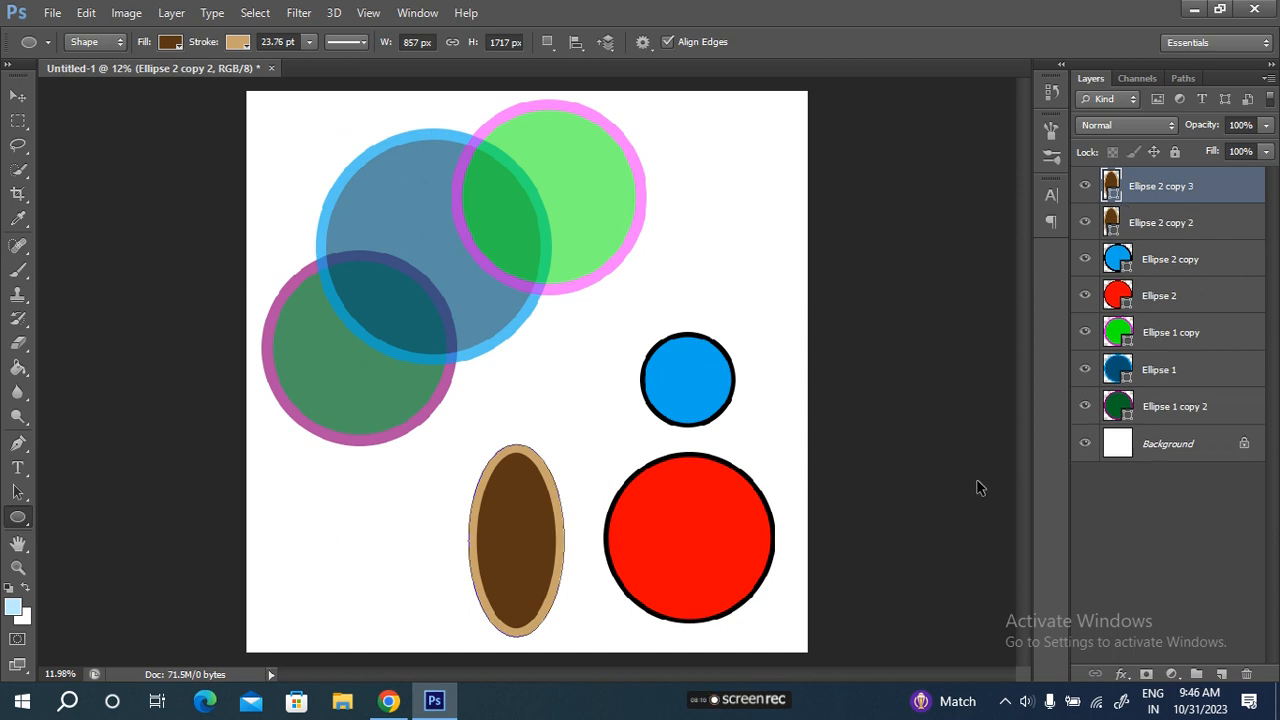
{"action": "key", "text": "ctrl+t"}
{"action": "left_click_drag", "start_coordinate": [529, 540], "coordinate": [922, 446]}
{"action": "left_click_drag", "start_coordinate": [777, 437], "coordinate": [648, 435]}
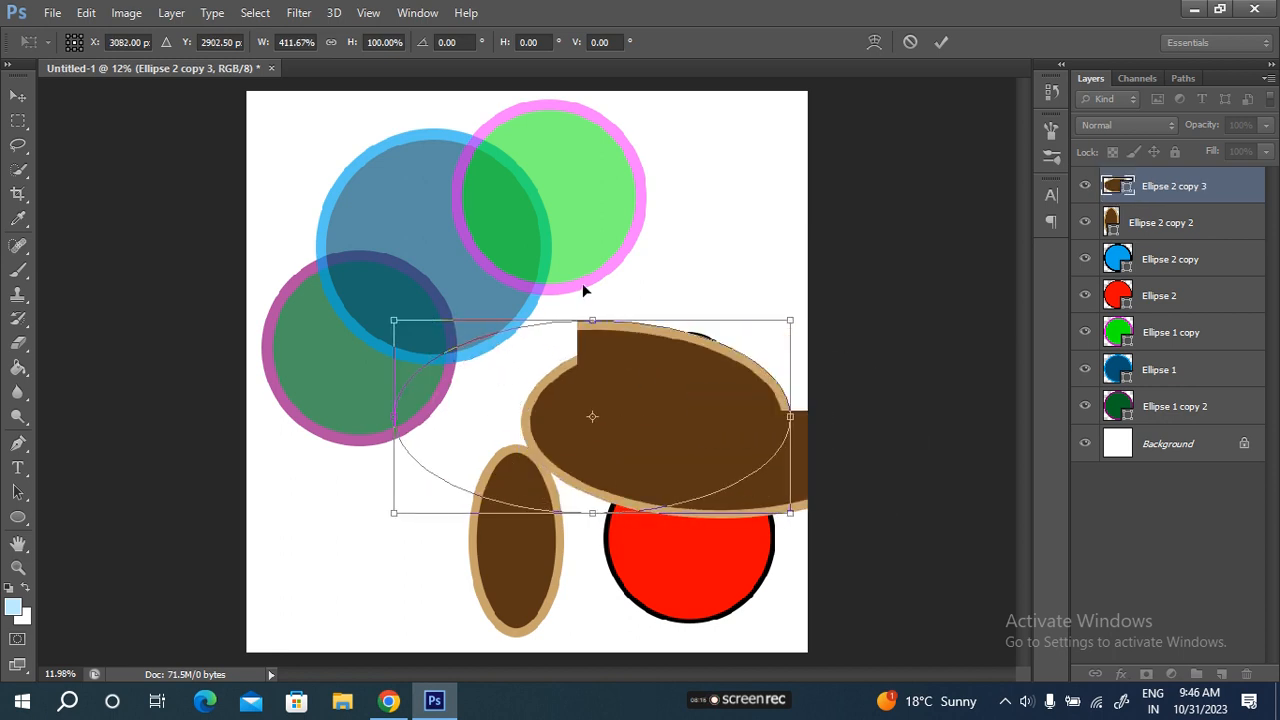
{"action": "left_click_drag", "start_coordinate": [593, 316], "coordinate": [593, 370]}
{"action": "left_click_drag", "start_coordinate": [790, 441], "coordinate": [681, 441]}
{"action": "left_click_drag", "start_coordinate": [540, 370], "coordinate": [540, 410]}
{"action": "left_click_drag", "start_coordinate": [596, 471], "coordinate": [698, 281]}
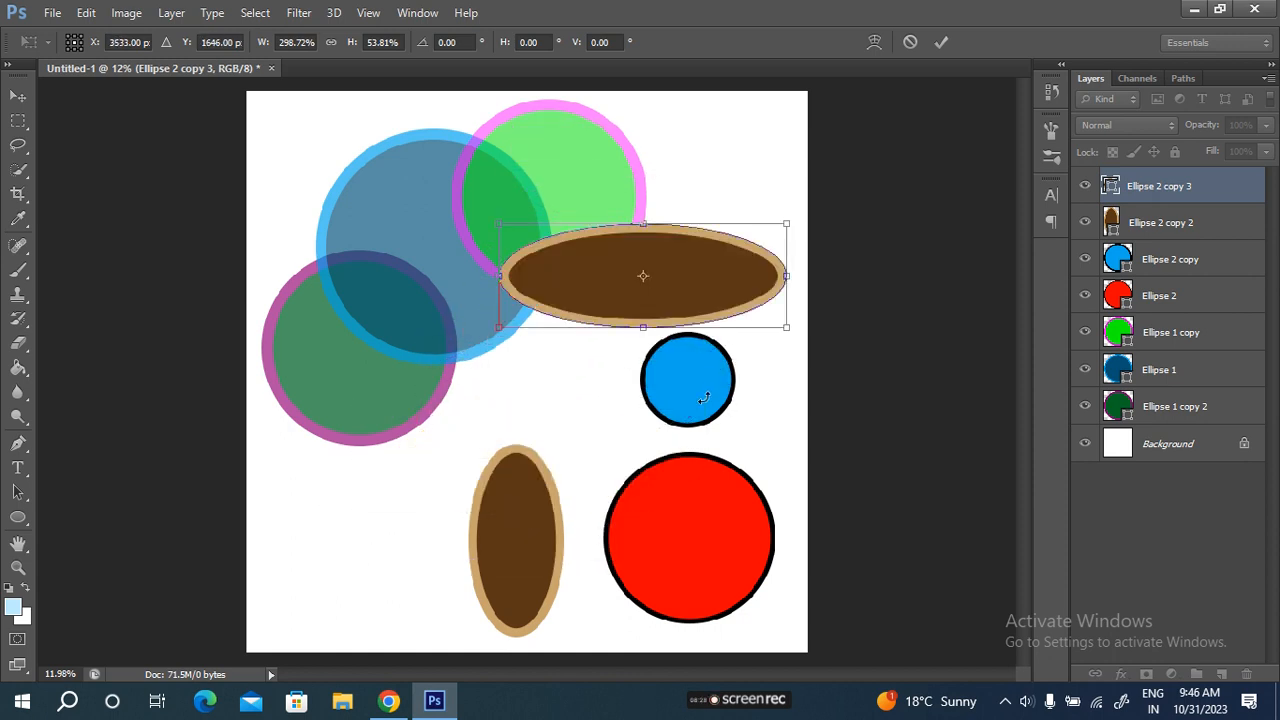
{"action": "left_click", "coordinate": [941, 42]}
Move the small blue circle to the canvas's lower-left corner and the wide brown ellipse between the green and red circles
{"action": "key", "text": "v"}
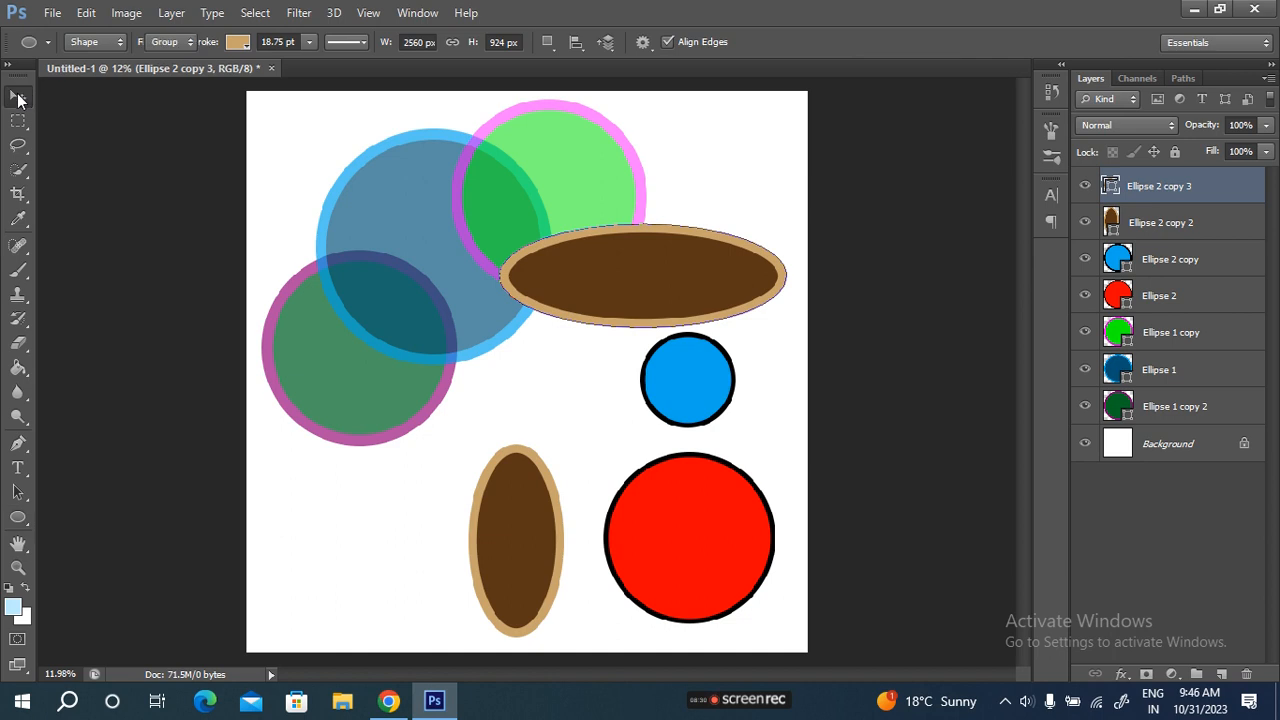
{"action": "left_click", "coordinate": [1188, 266]}
{"action": "left_click_drag", "start_coordinate": [681, 378], "coordinate": [322, 560]}
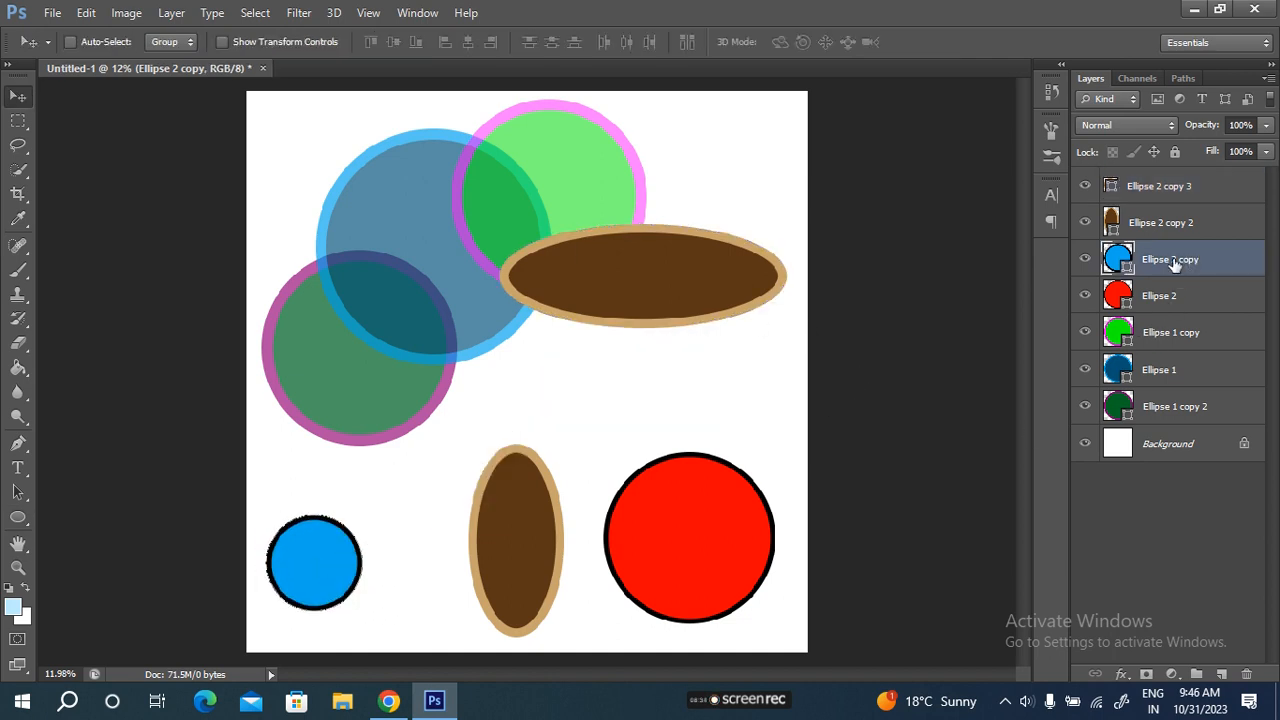
{"action": "left_click", "coordinate": [1160, 220]}
{"action": "left_click", "coordinate": [1178, 188]}
{"action": "left_click_drag", "start_coordinate": [597, 260], "coordinate": [645, 357]}
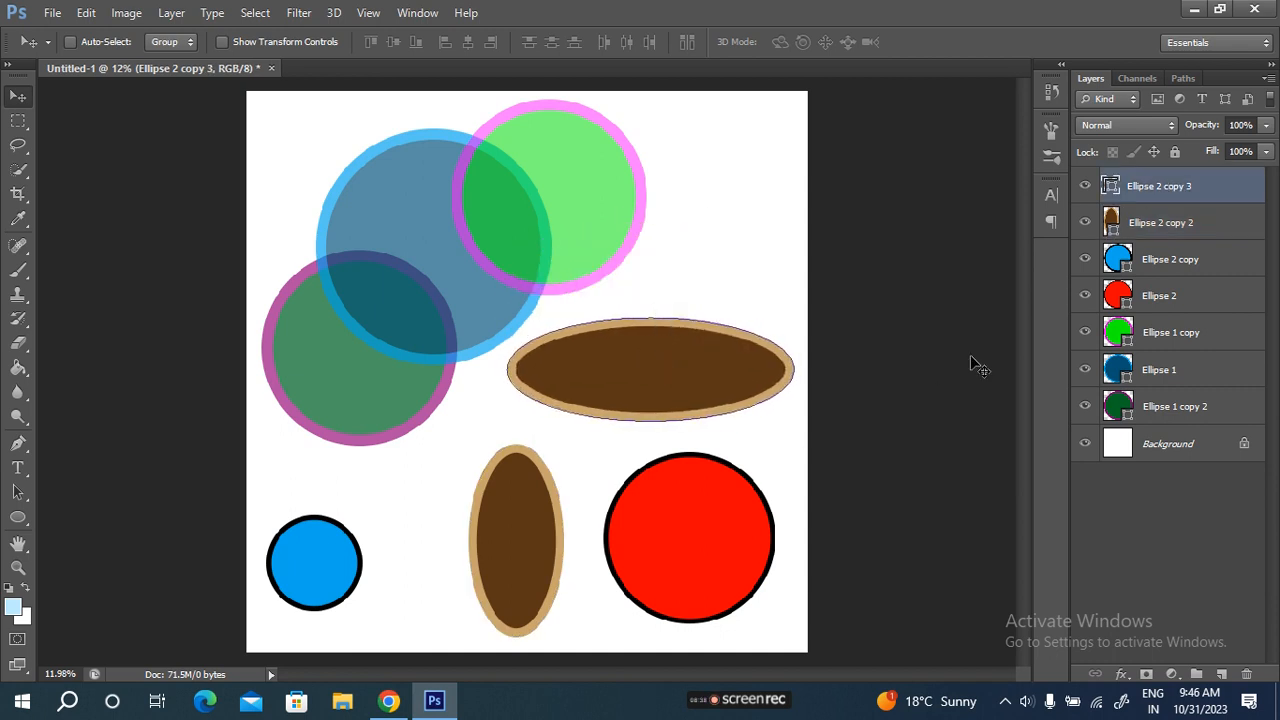
Change the wide ellipse's fill to pinkish red
{"action": "left_click", "coordinate": [18, 517]}
{"action": "left_click", "coordinate": [170, 42]}
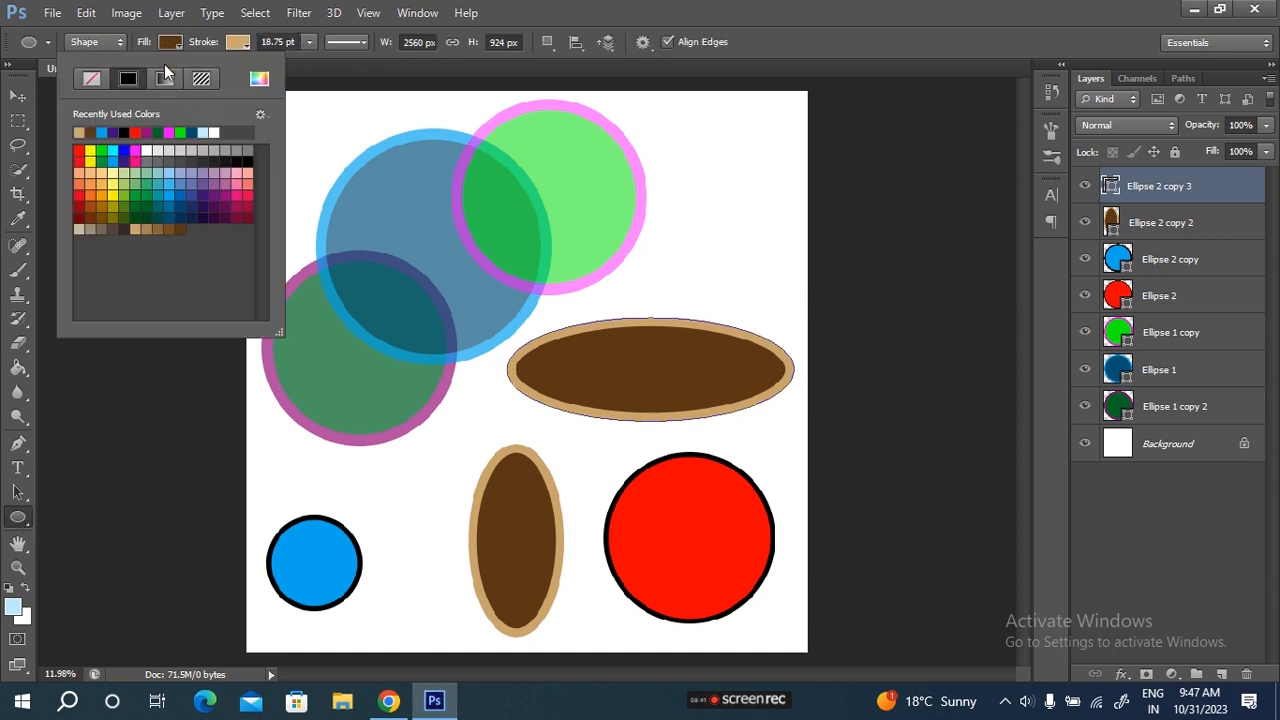
{"action": "left_click", "coordinate": [249, 202]}
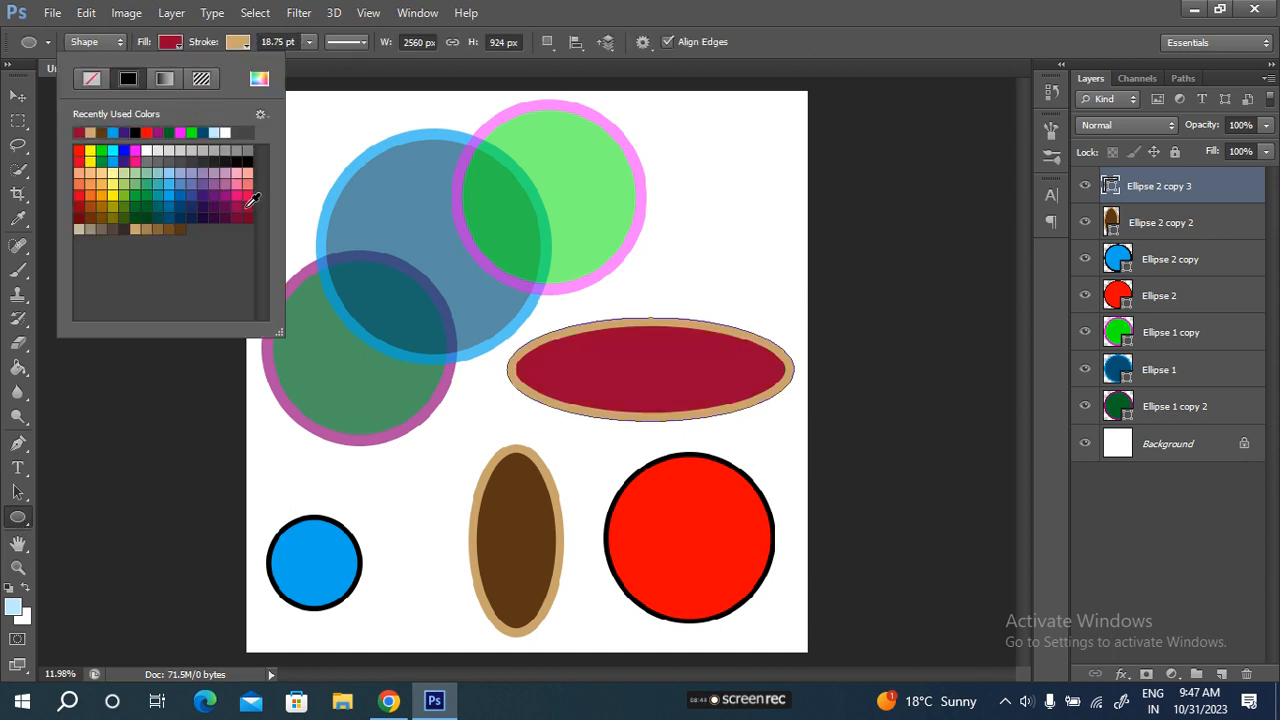
{"action": "left_click", "coordinate": [247, 185]}
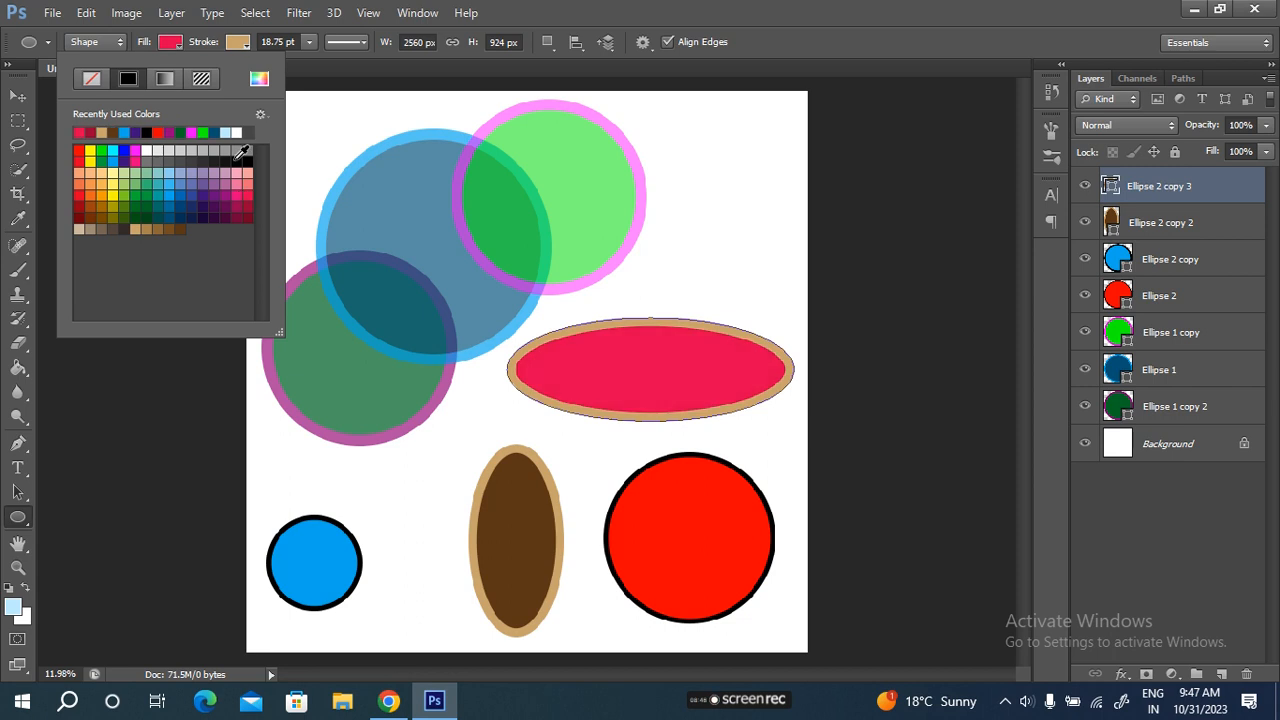
{"action": "left_click", "coordinate": [197, 45]}
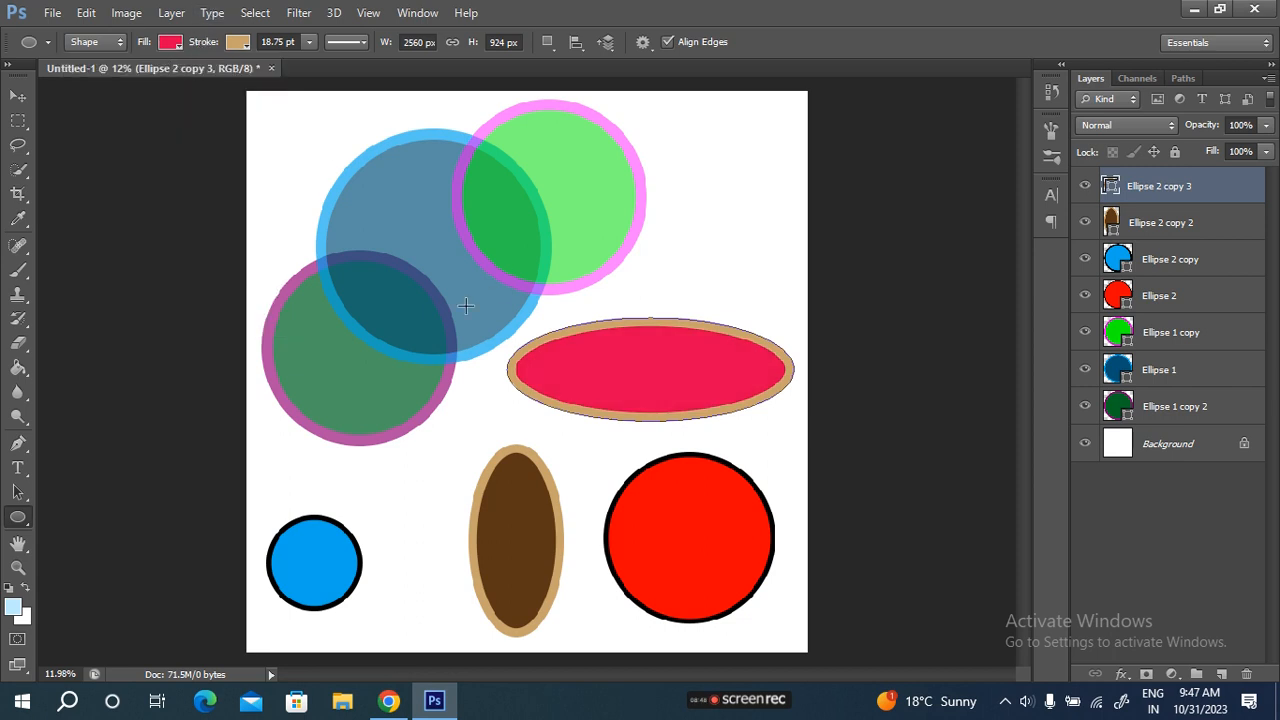
Give the wide ellipse a pale yellow stroke and a bright yellow fill
{"action": "left_click", "coordinate": [238, 44]}
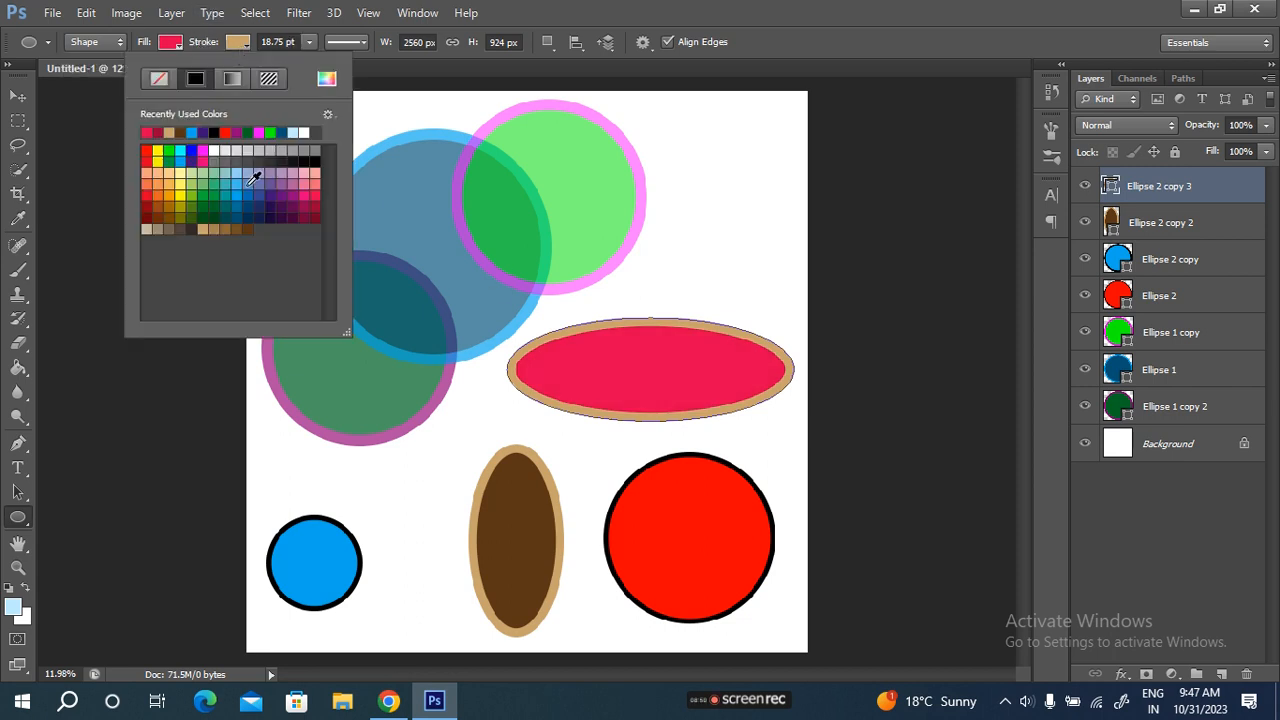
{"action": "left_click", "coordinate": [181, 172]}
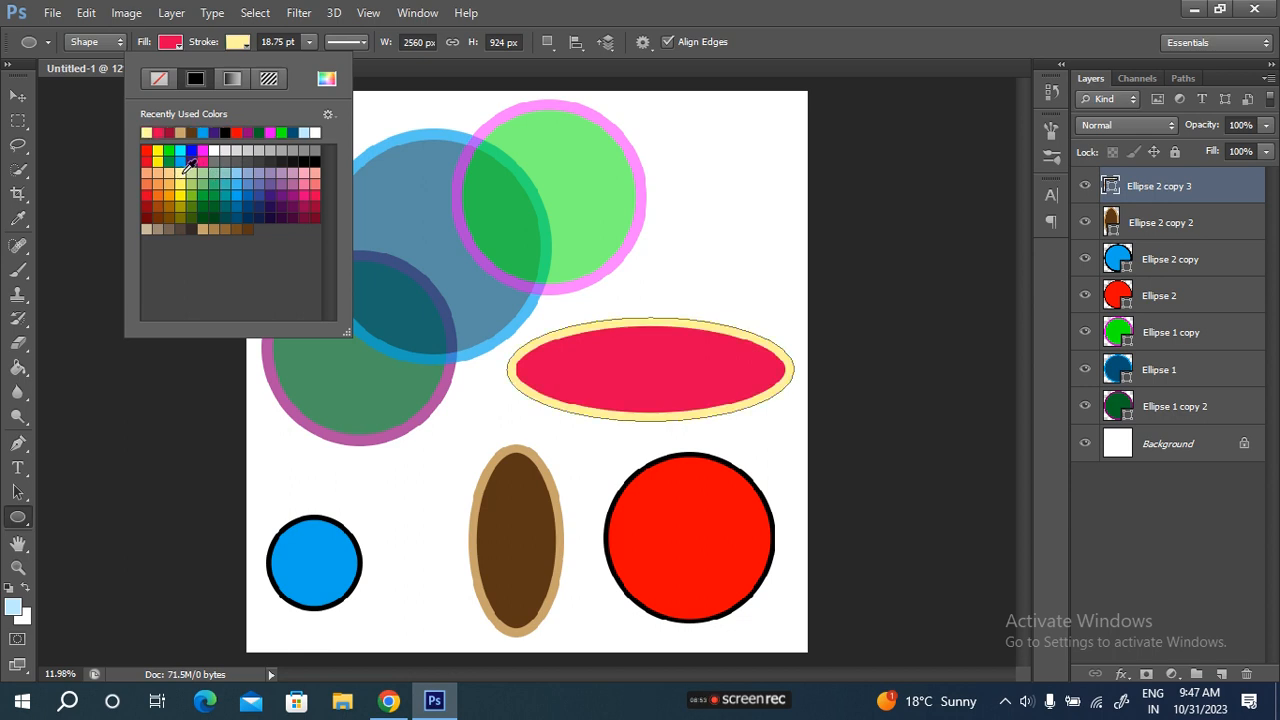
{"action": "left_click", "coordinate": [216, 46]}
{"action": "left_click", "coordinate": [168, 42]}
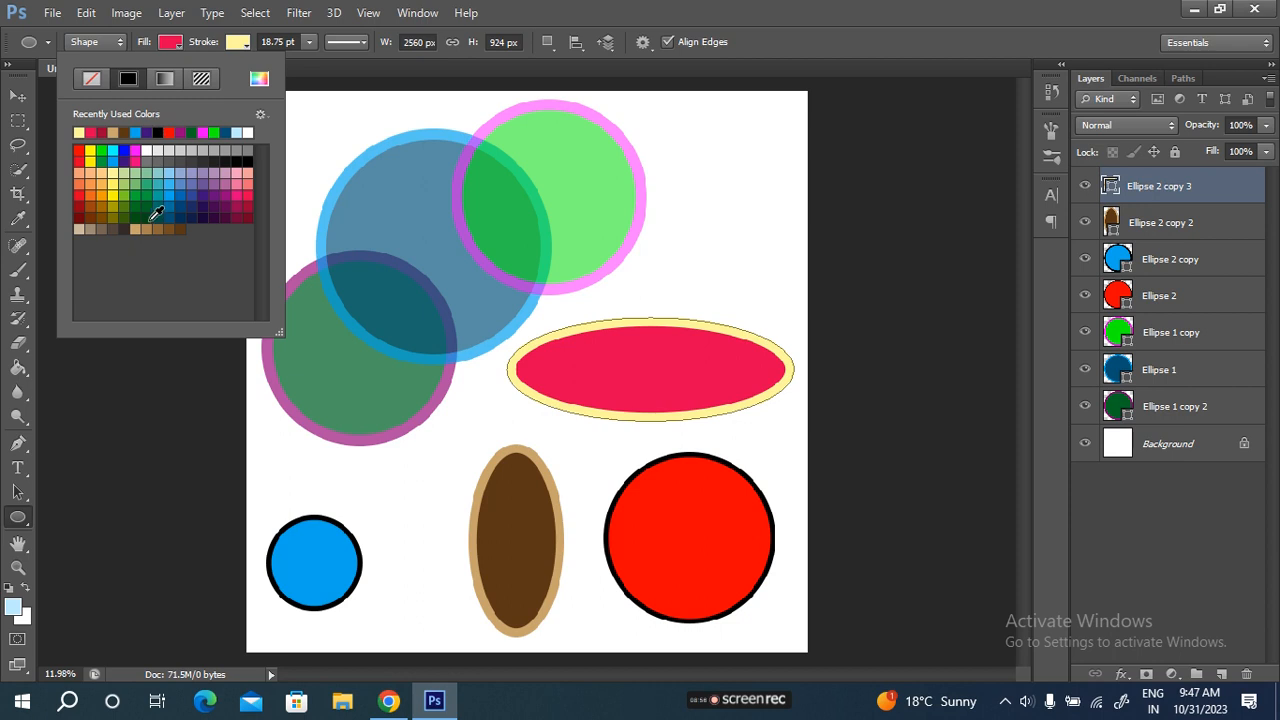
{"action": "left_click", "coordinate": [113, 190]}
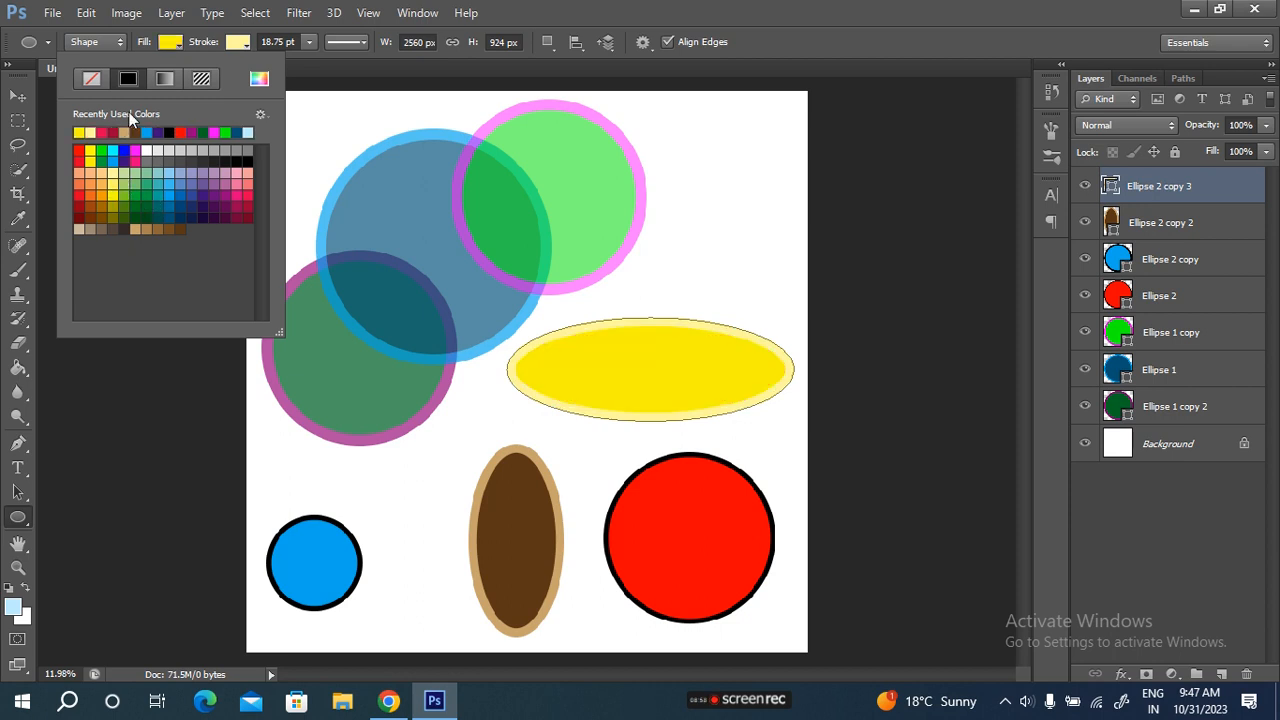
{"action": "left_click", "coordinate": [147, 41]}
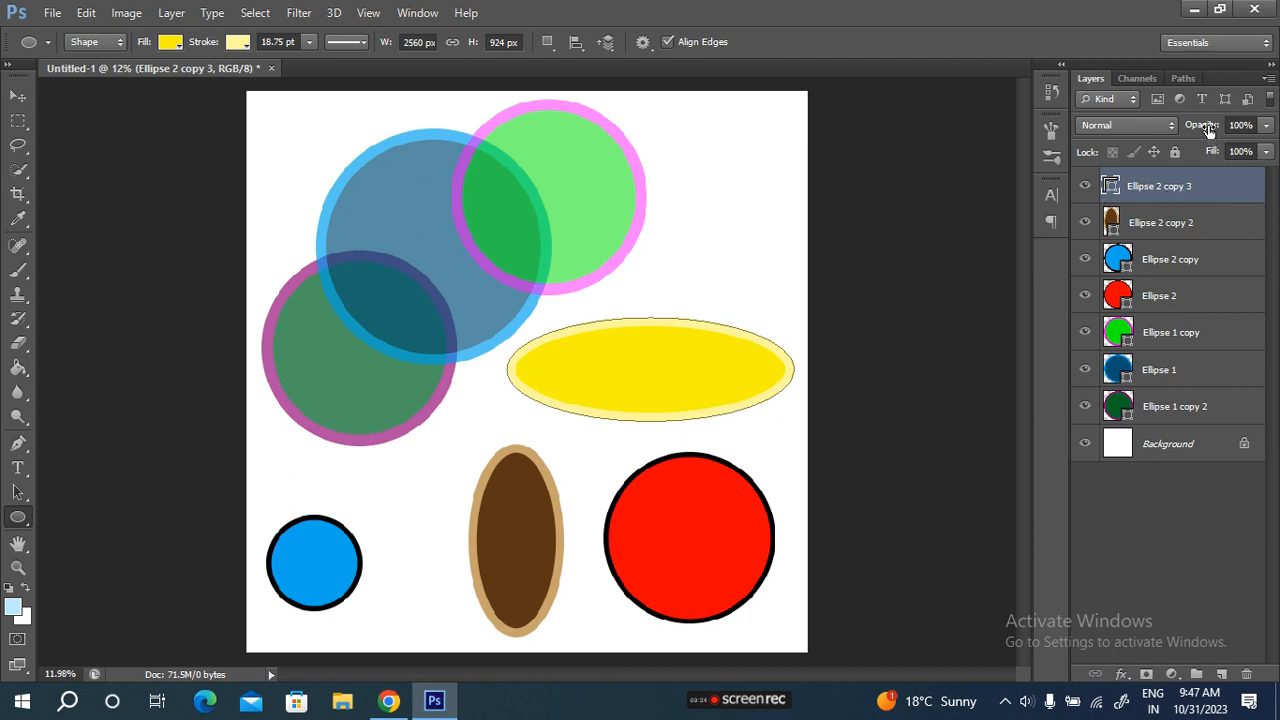
Lower the yellow ellipse's opacity to 55% and reposition it against the canvas's right edge, above the red circle
{"action": "left_click_drag", "start_coordinate": [1207, 125], "coordinate": [1171, 125]}
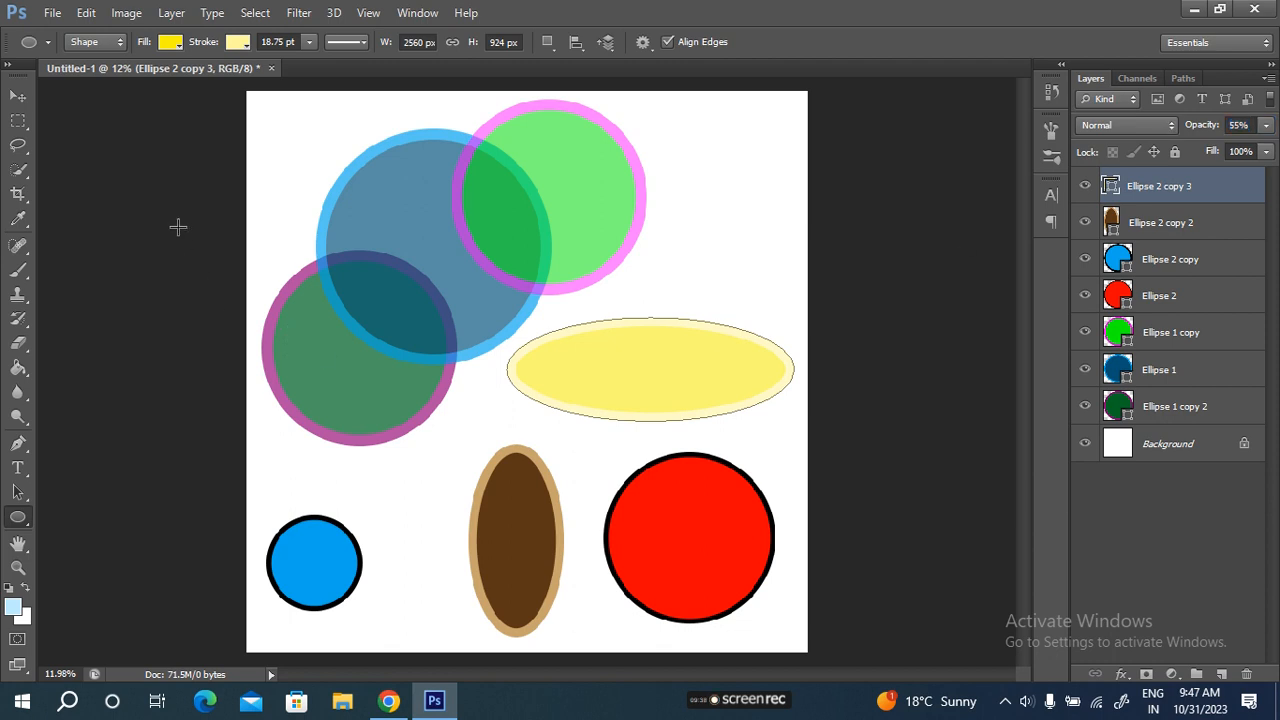
{"action": "left_click", "coordinate": [18, 95]}
{"action": "left_click_drag", "start_coordinate": [628, 347], "coordinate": [590, 238]}
{"action": "left_click_drag", "start_coordinate": [590, 238], "coordinate": [617, 514]}
{"action": "left_click_drag", "start_coordinate": [645, 459], "coordinate": [665, 335]}
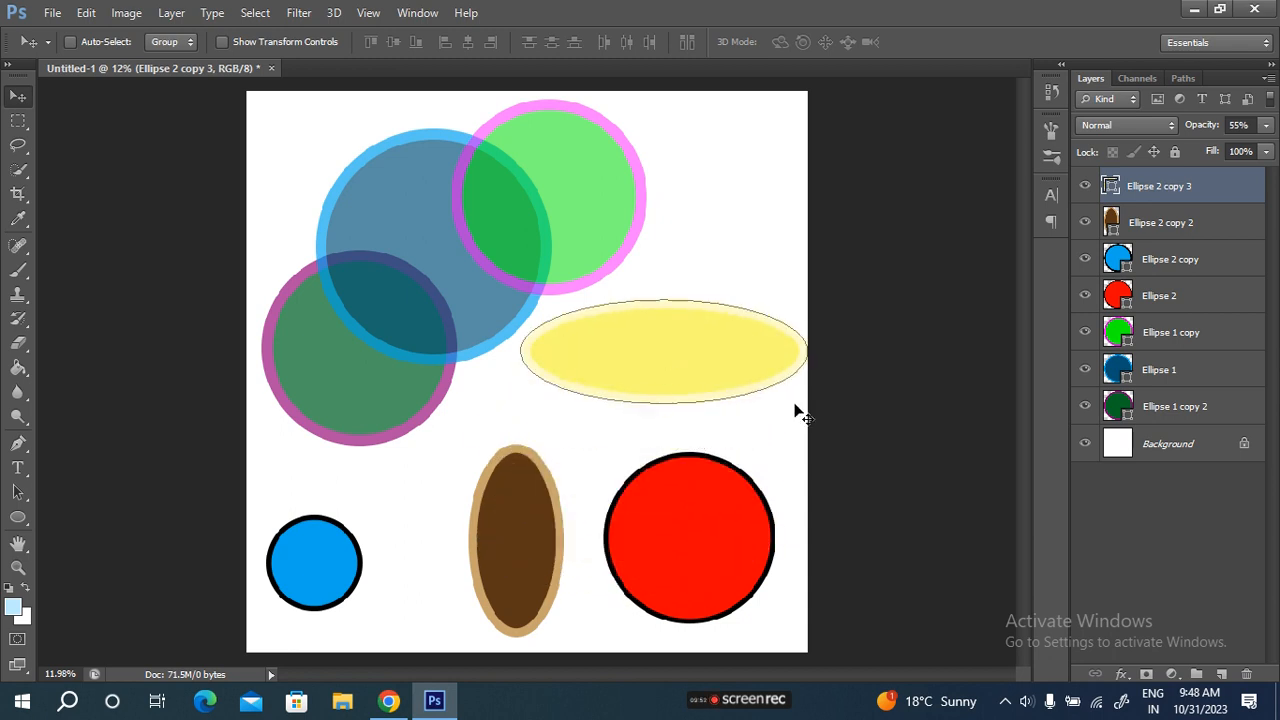
Move the small blue circle onto the yellow ellipse's center and reorder their layers, finishing with the ellipse directly above the circle
{"action": "left_click", "coordinate": [1165, 259]}
{"action": "left_click_drag", "start_coordinate": [334, 577], "coordinate": [679, 364]}
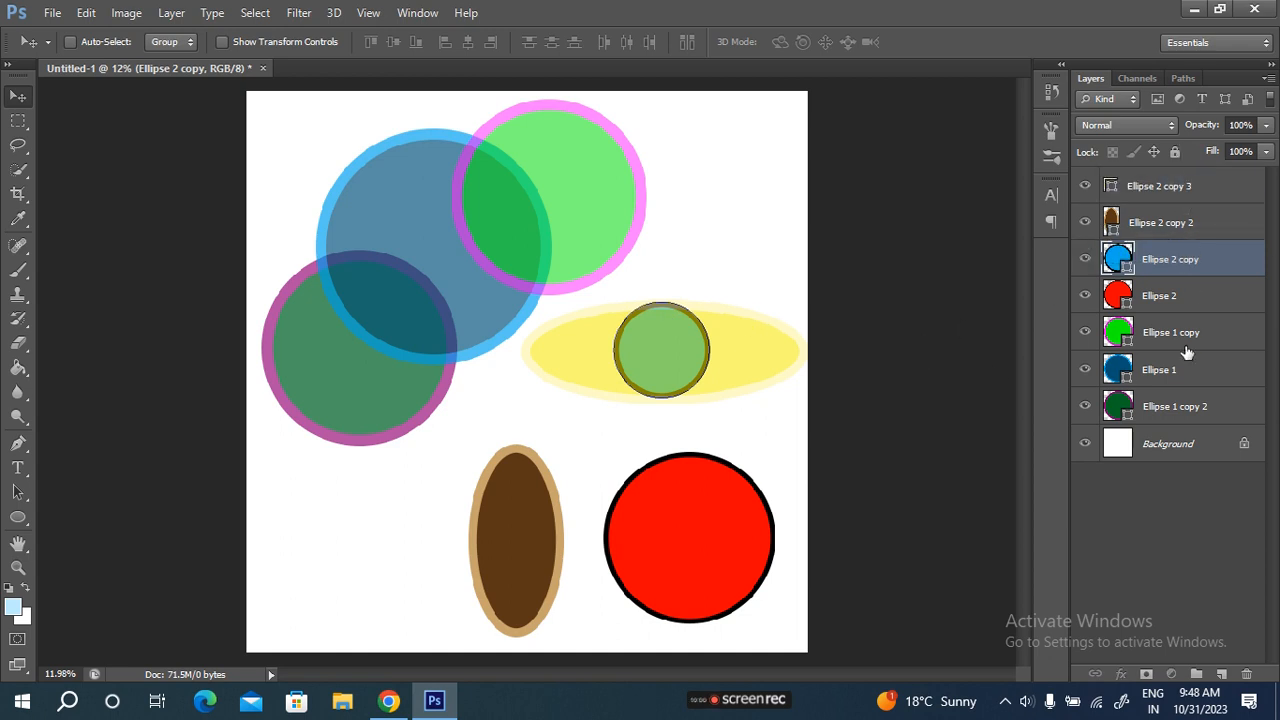
{"action": "left_click_drag", "start_coordinate": [1185, 260], "coordinate": [1183, 172]}
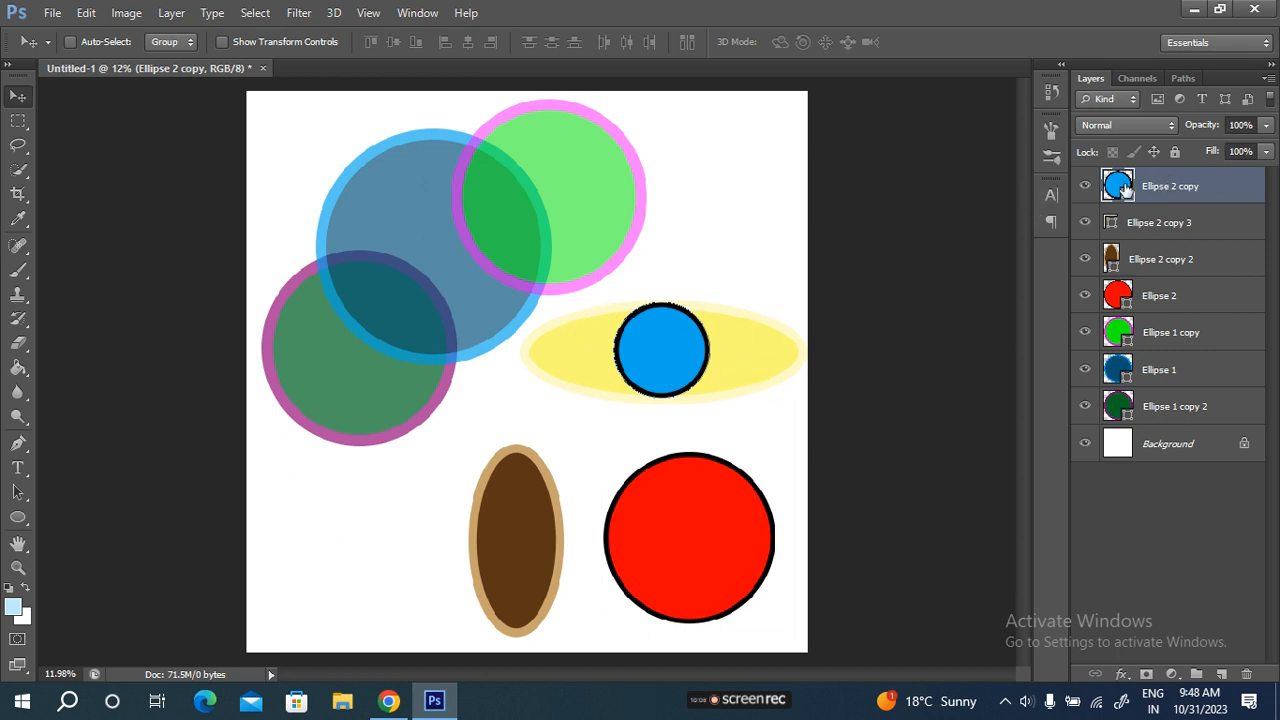
{"action": "left_click_drag", "start_coordinate": [1188, 196], "coordinate": [1186, 188]}
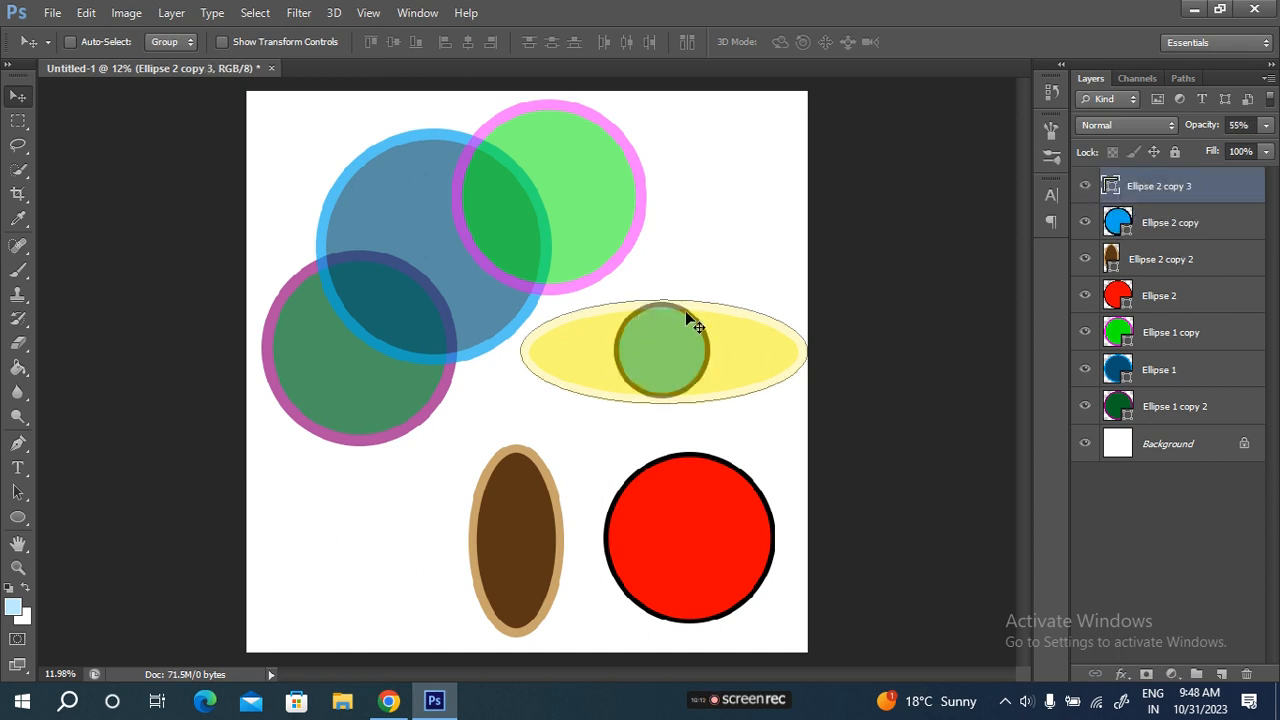
Lower the small blue circle's opacity to 70% and move it between the yellow ellipse and the red circle
{"action": "left_click", "coordinate": [1200, 222]}
{"action": "left_click_drag", "start_coordinate": [1210, 133], "coordinate": [1180, 129]}
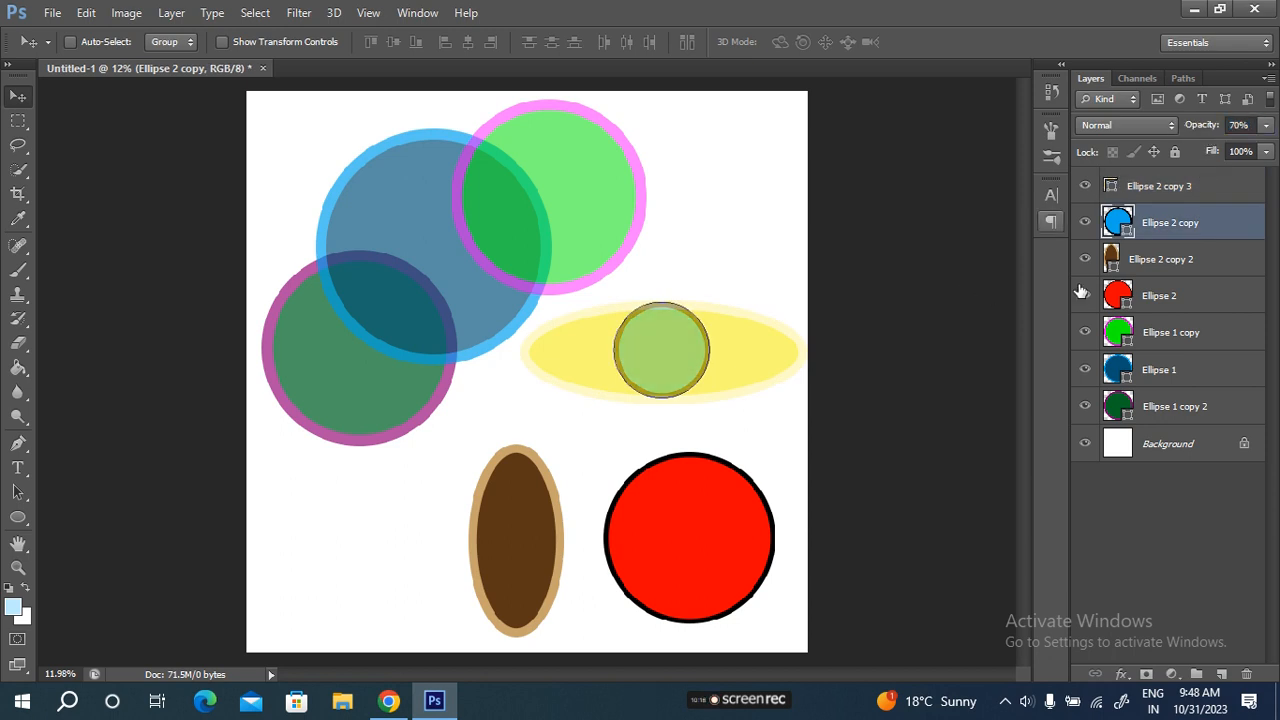
{"action": "left_click_drag", "start_coordinate": [679, 335], "coordinate": [716, 428]}
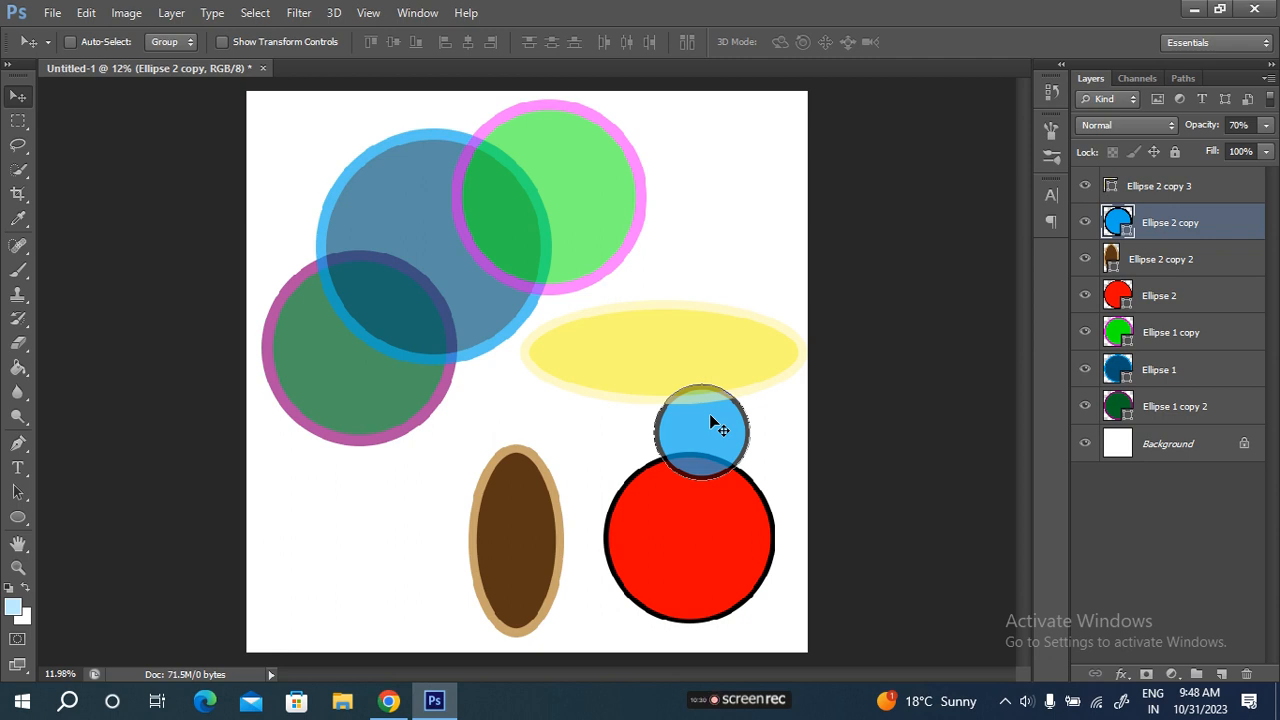
Try the yellow ellipse over the green circle's lower edge, toggle its visibility, and settle it just above the small blue circle
{"action": "left_click", "coordinate": [1152, 182]}
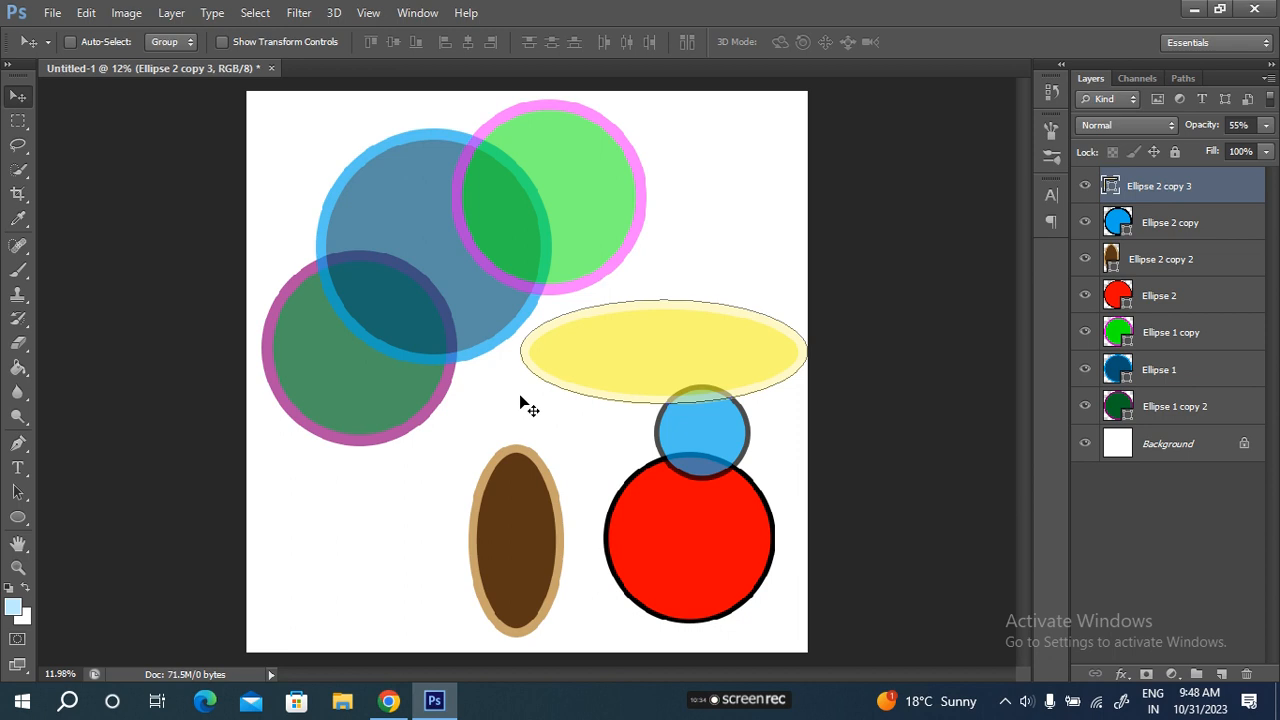
{"action": "left_click_drag", "start_coordinate": [708, 367], "coordinate": [668, 309]}
{"action": "left_click", "coordinate": [1086, 188]}
{"action": "left_click", "coordinate": [1086, 188]}
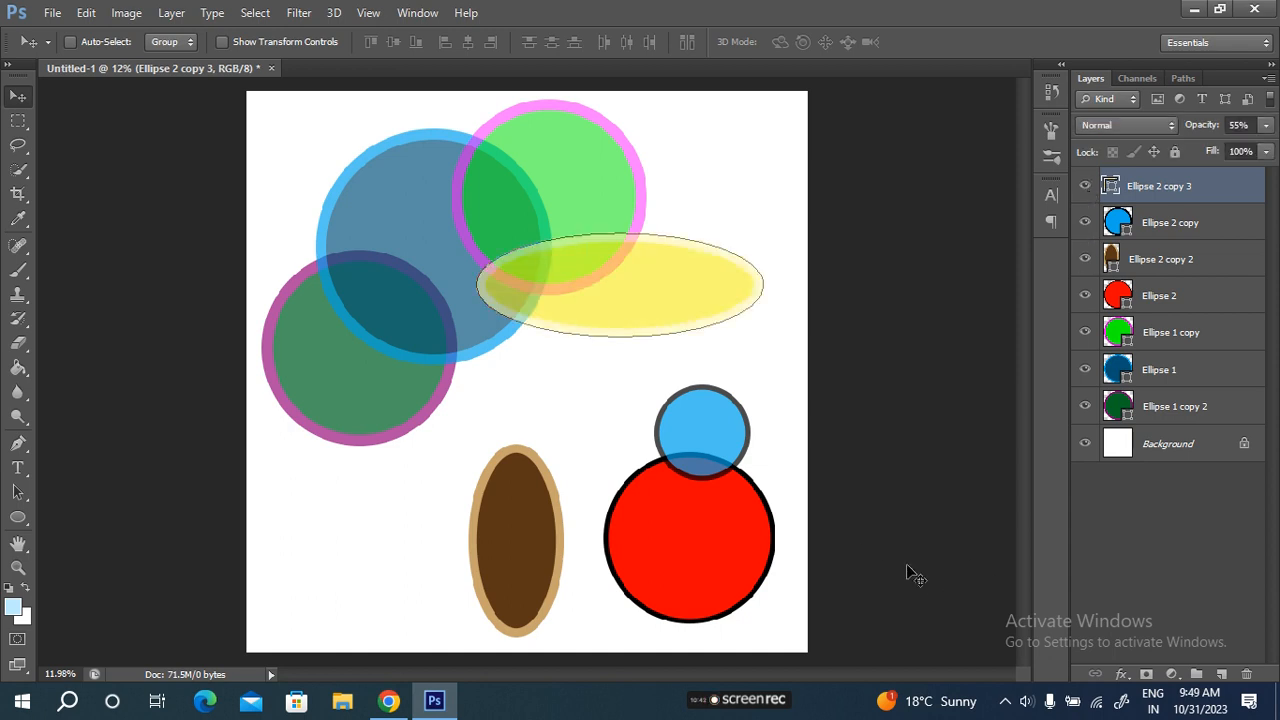
{"action": "left_click_drag", "start_coordinate": [621, 289], "coordinate": [646, 354]}
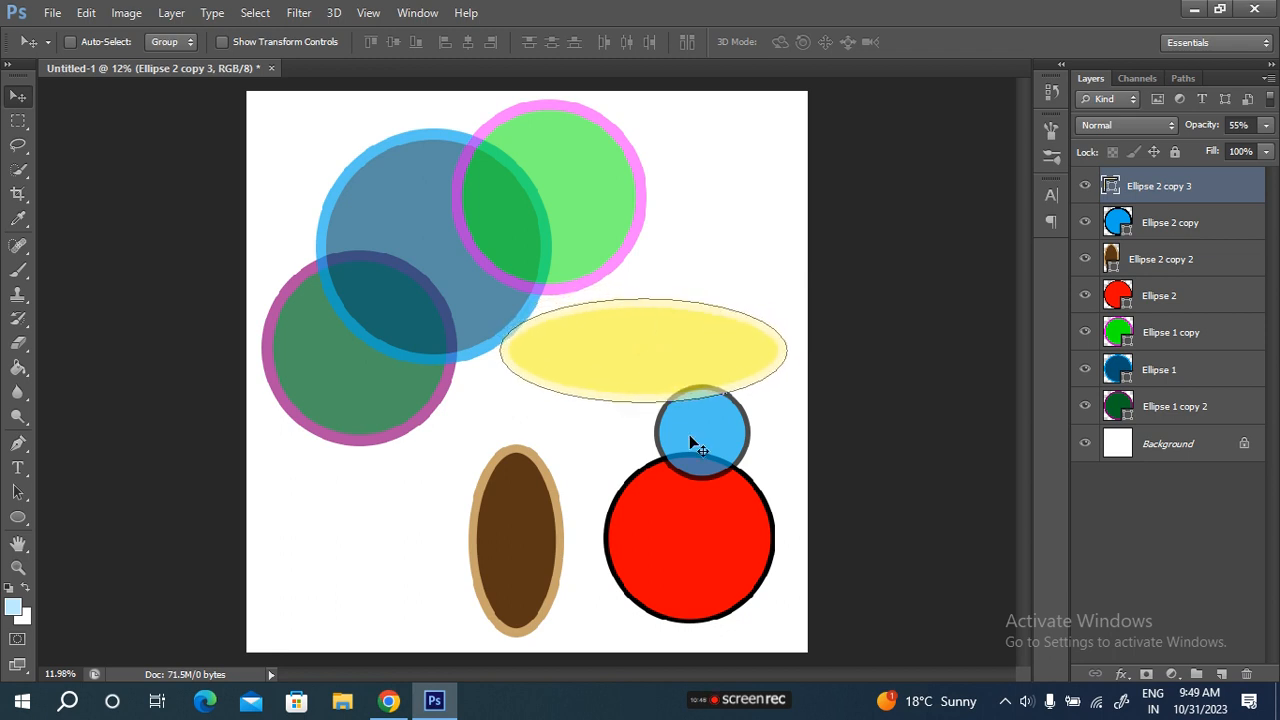
Move the small blue circle to the canvas's empty lower-left area beside the brown ellipse and raise its opacity to 100%
{"action": "left_click", "coordinate": [1218, 222]}
{"action": "left_click_drag", "start_coordinate": [697, 430], "coordinate": [336, 556]}
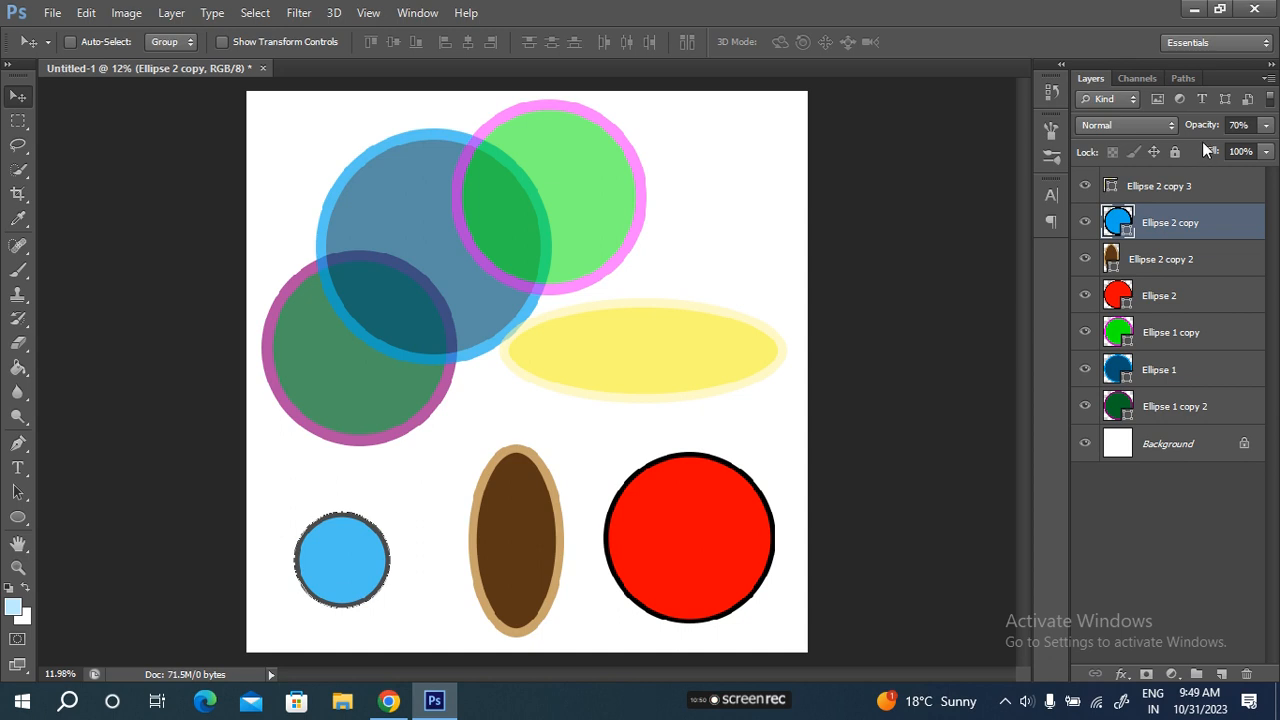
{"action": "left_click_drag", "start_coordinate": [1205, 124], "coordinate": [1270, 150]}
{"action": "left_click", "coordinate": [1267, 126]}
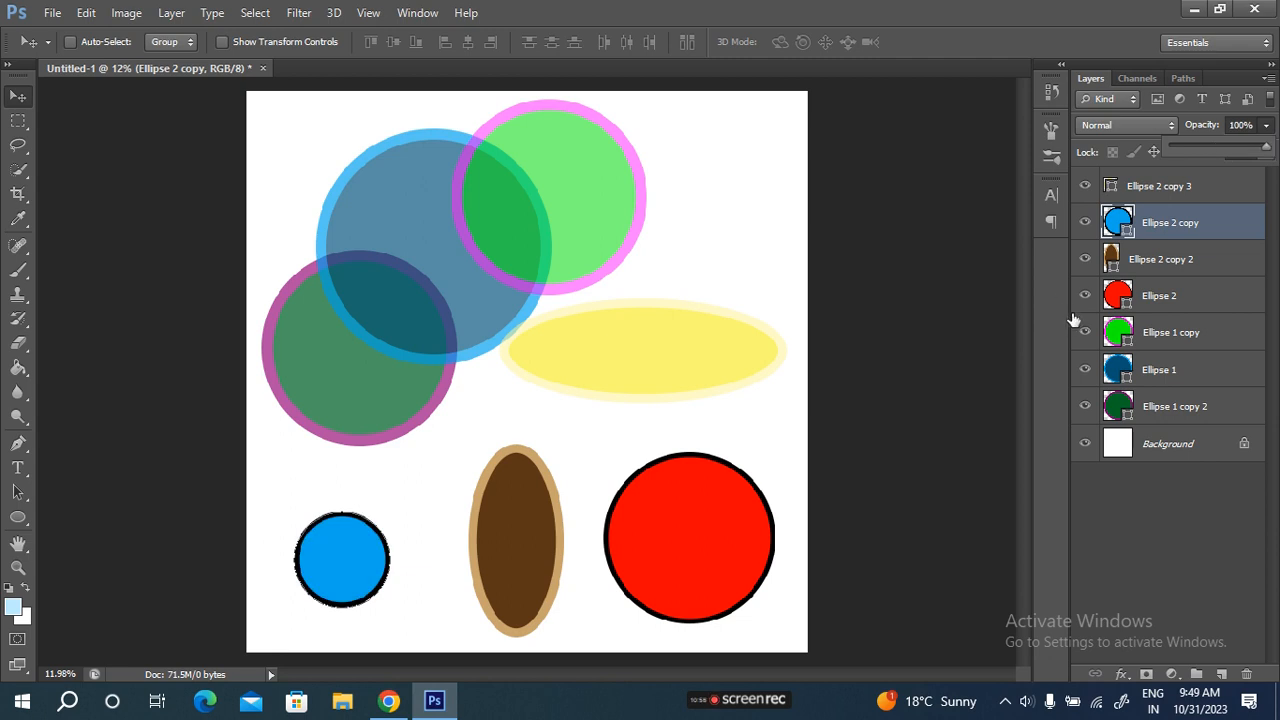
{"action": "left_click", "coordinate": [1206, 130]}
{"action": "left_click", "coordinate": [1205, 130]}
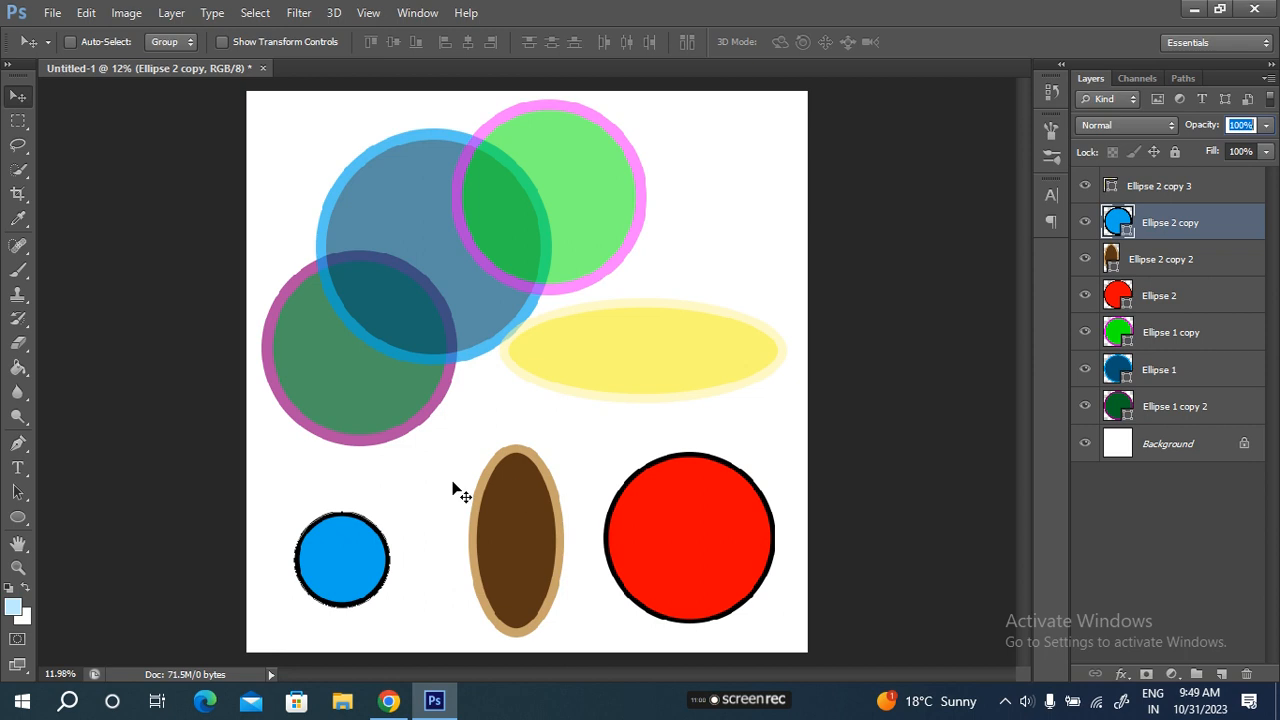
Remove the black stroke from the large red circle by setting its stroke to no color
{"action": "left_click", "coordinate": [1175, 295]}
{"action": "left_click", "coordinate": [24, 523]}
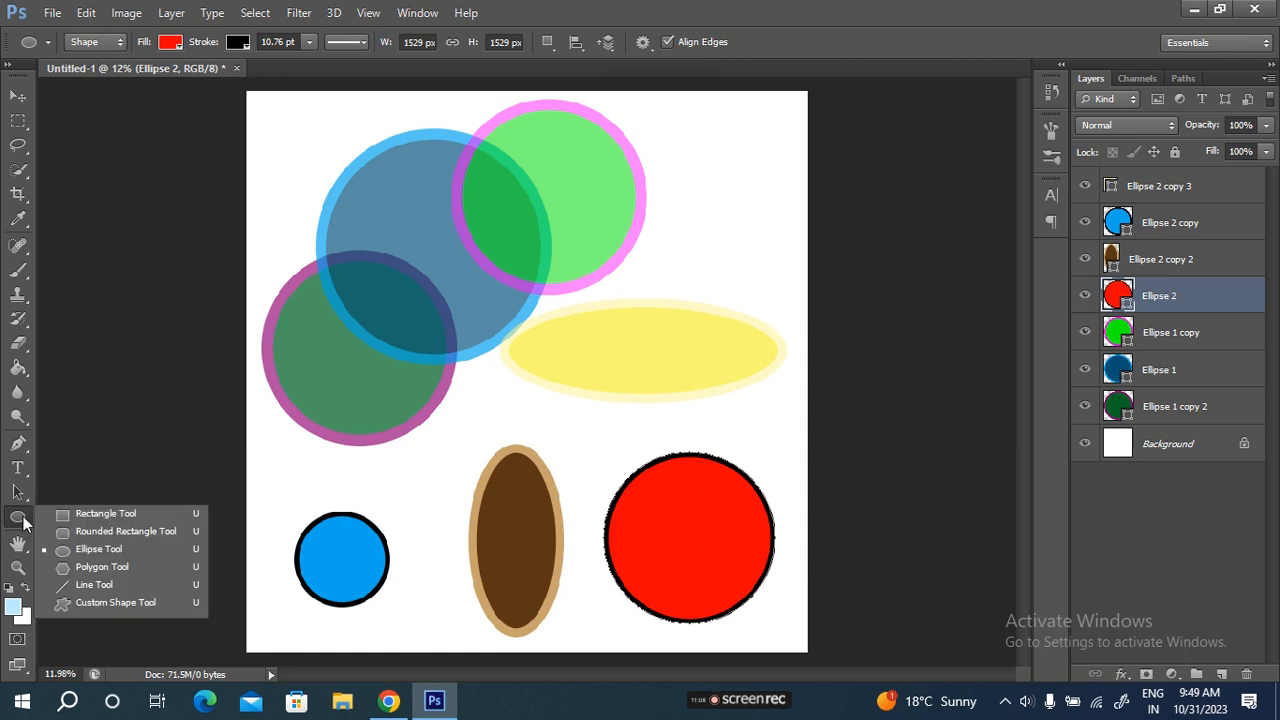
{"action": "left_click", "coordinate": [238, 42]}
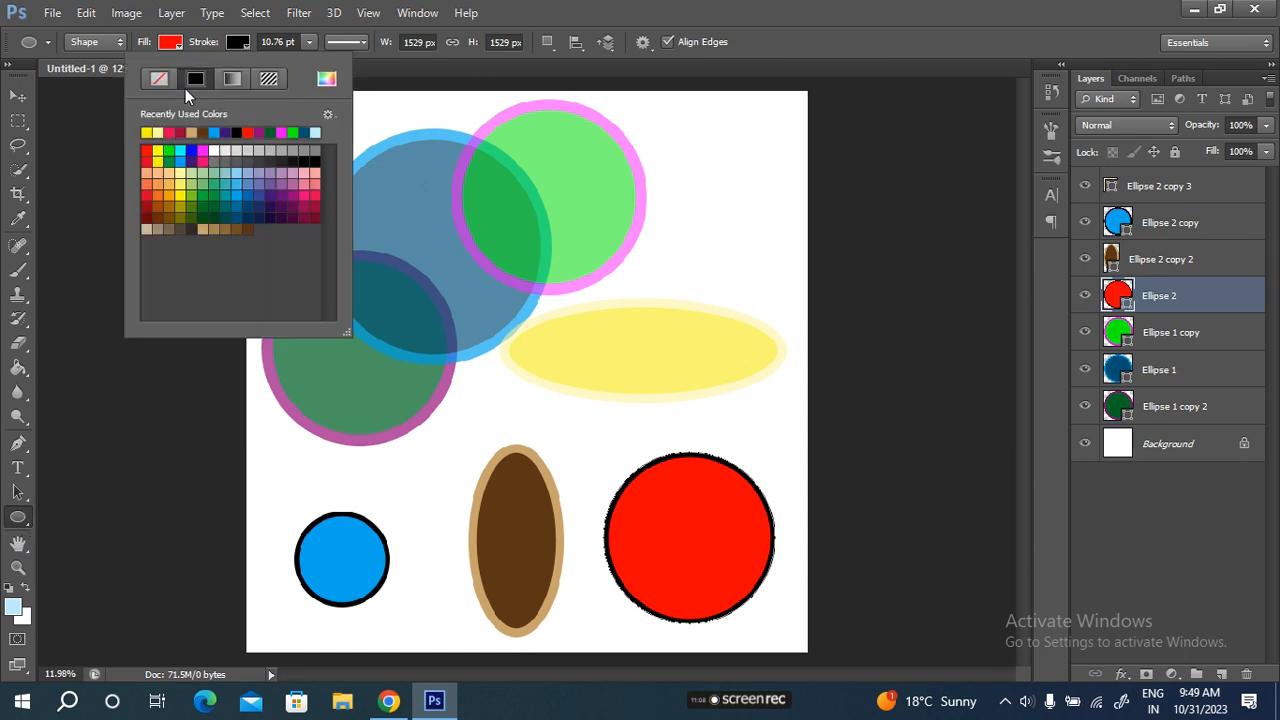
{"action": "left_click", "coordinate": [163, 80]}
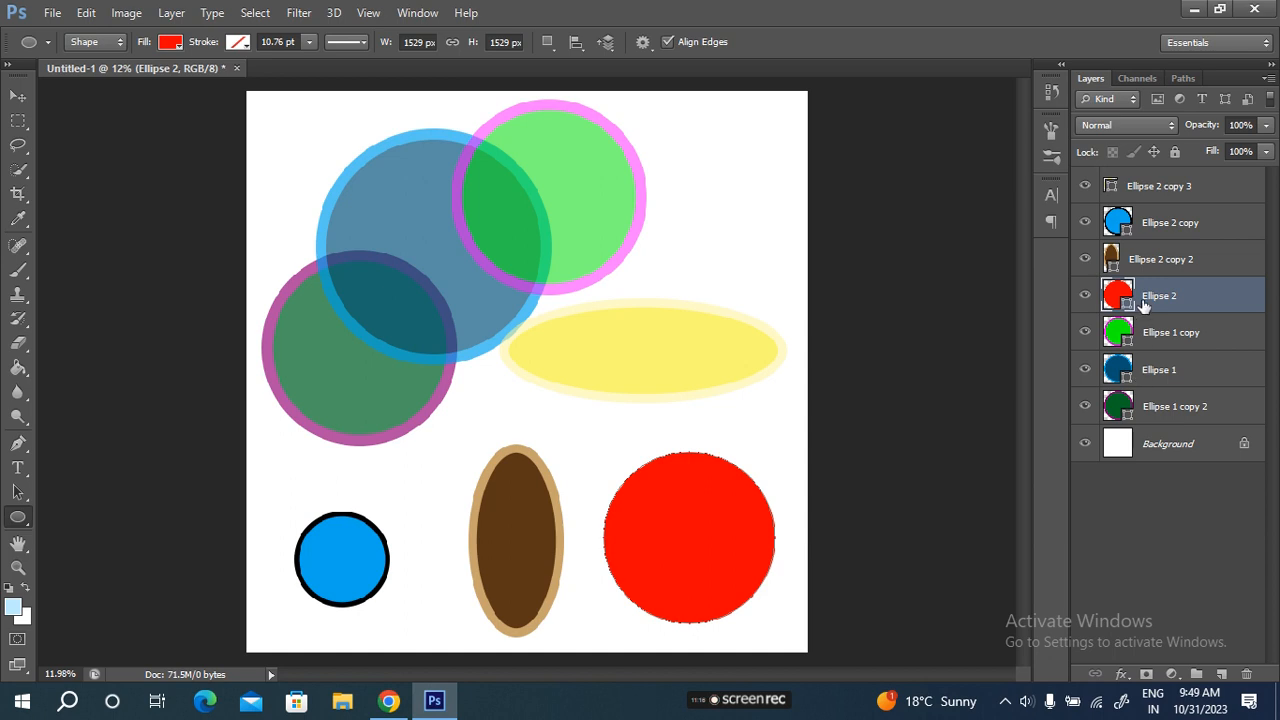
Remove the brown ellipse's outline by setting its stroke width to 0 pt and its stroke to no color
{"action": "left_click", "coordinate": [1163, 261]}
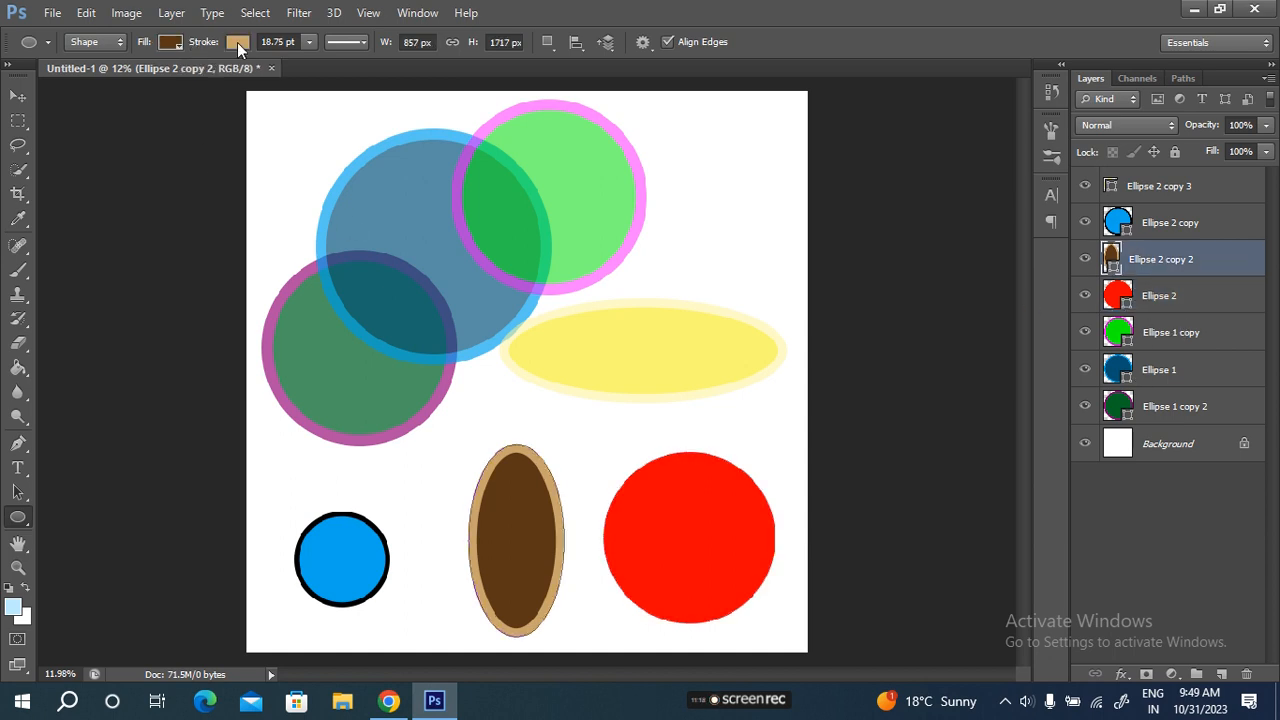
{"action": "left_click", "coordinate": [237, 42]}
{"action": "left_click", "coordinate": [233, 46]}
{"action": "left_click_drag", "start_coordinate": [212, 48], "coordinate": [175, 48]}
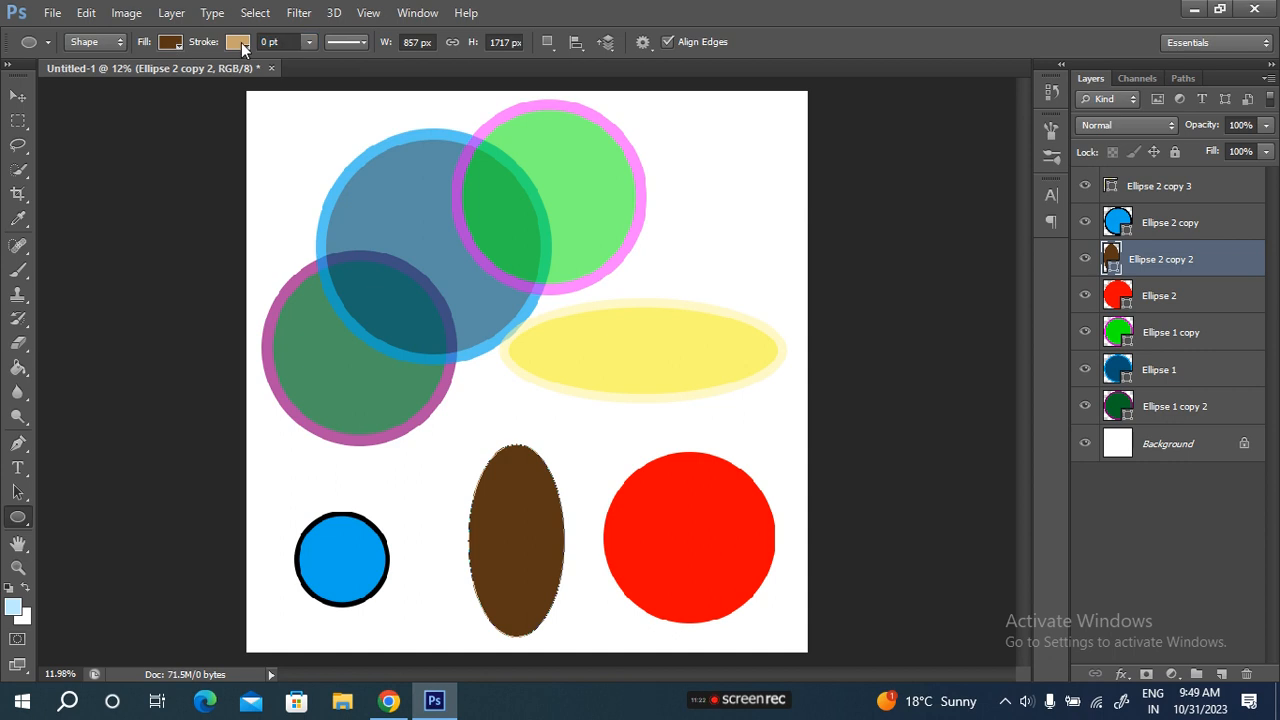
{"action": "left_click", "coordinate": [233, 43]}
{"action": "left_click", "coordinate": [160, 79]}
{"action": "left_click", "coordinate": [203, 47]}
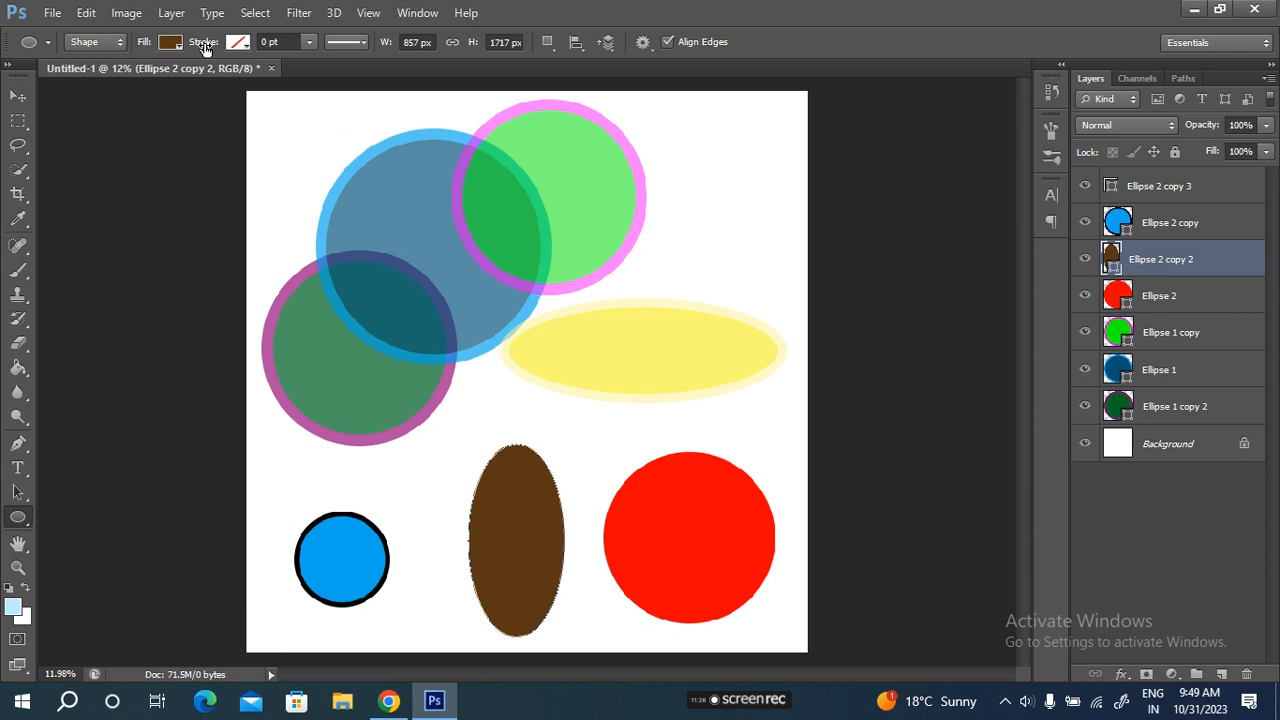